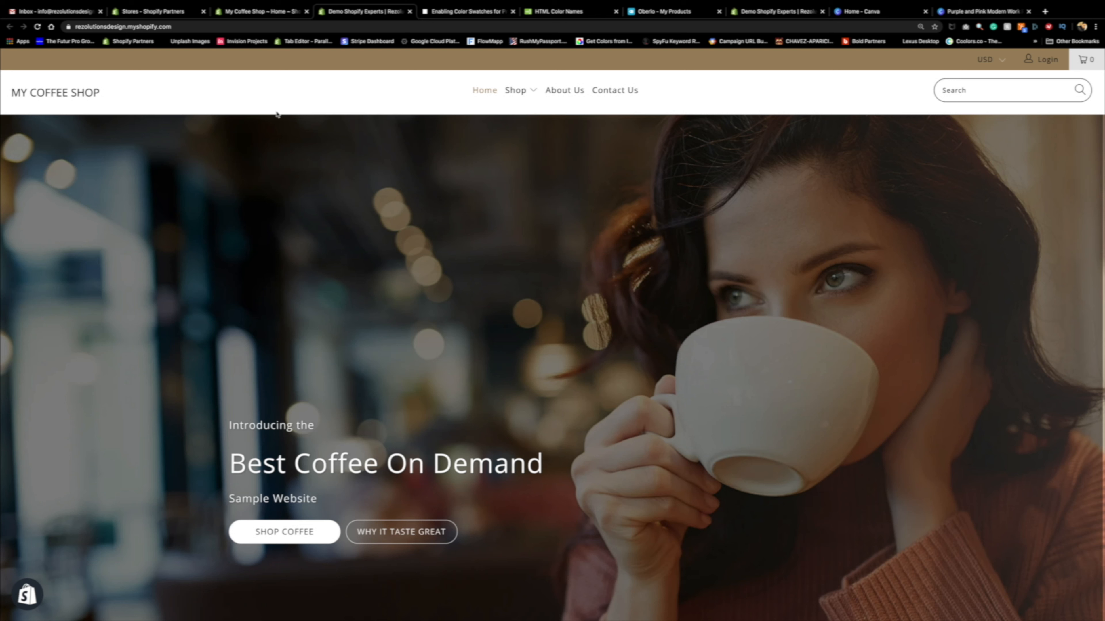
Open the Stay Warm Stainless Steel Coffee Mug product in the store admin and review its description, media and variants
click(238, 12)
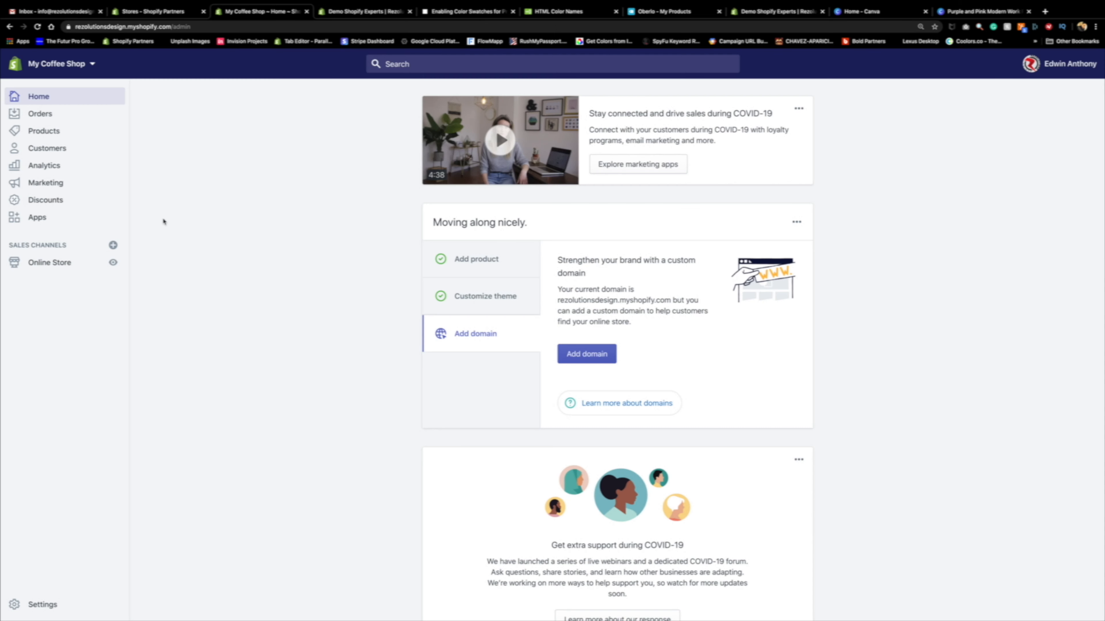
click(43, 133)
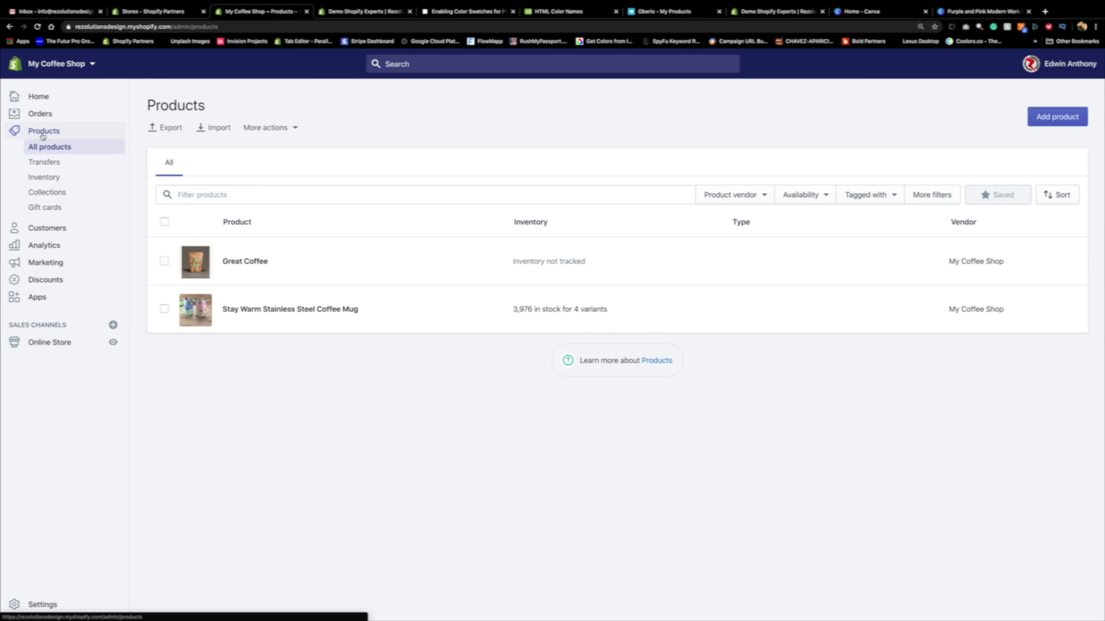
click(259, 310)
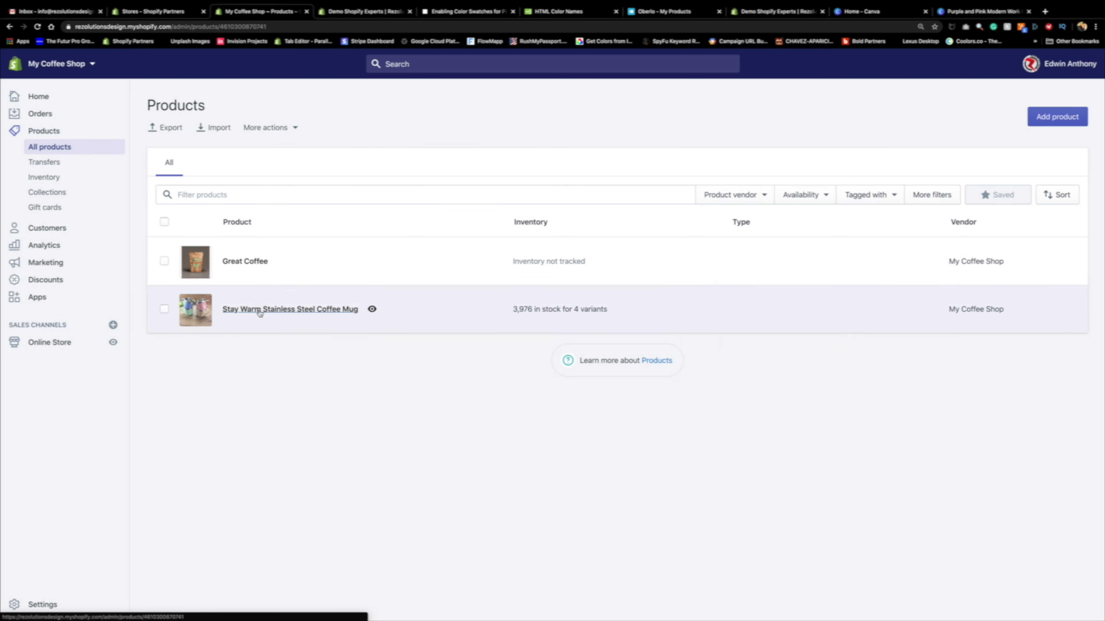
scroll(207, 379, down, 5)
scroll(208, 379, down, 3)
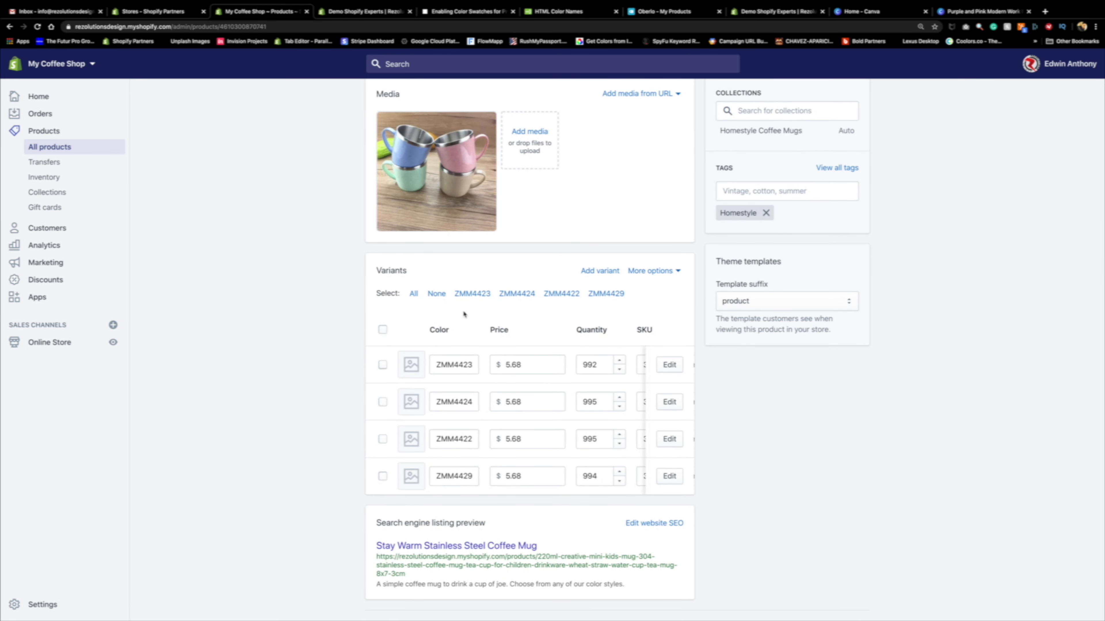
scroll(444, 310, up, 6)
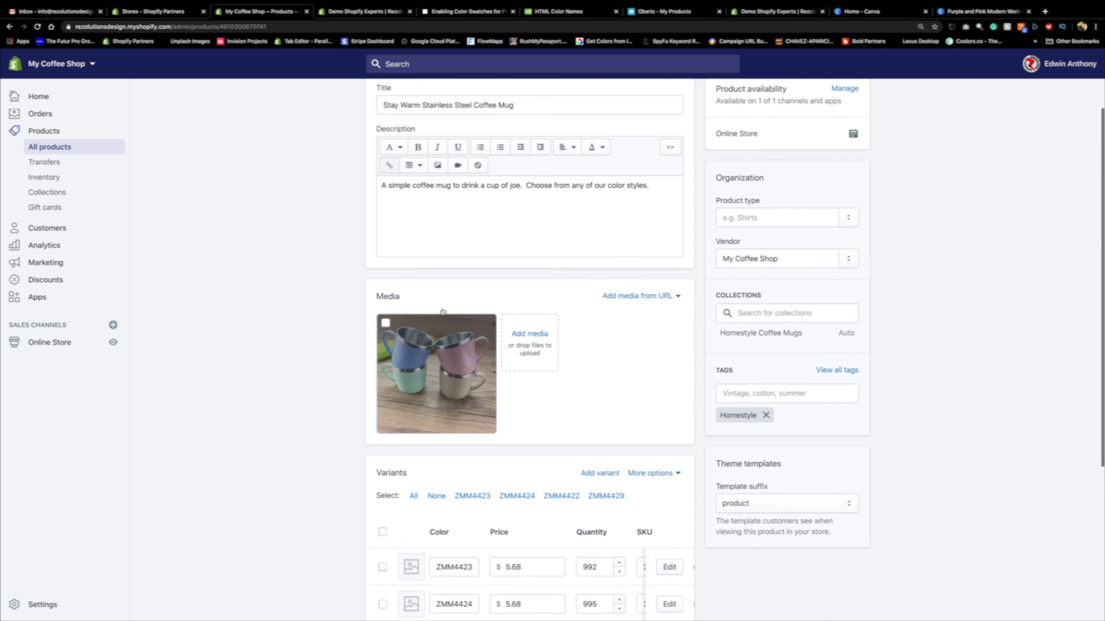
scroll(443, 311, up, 3)
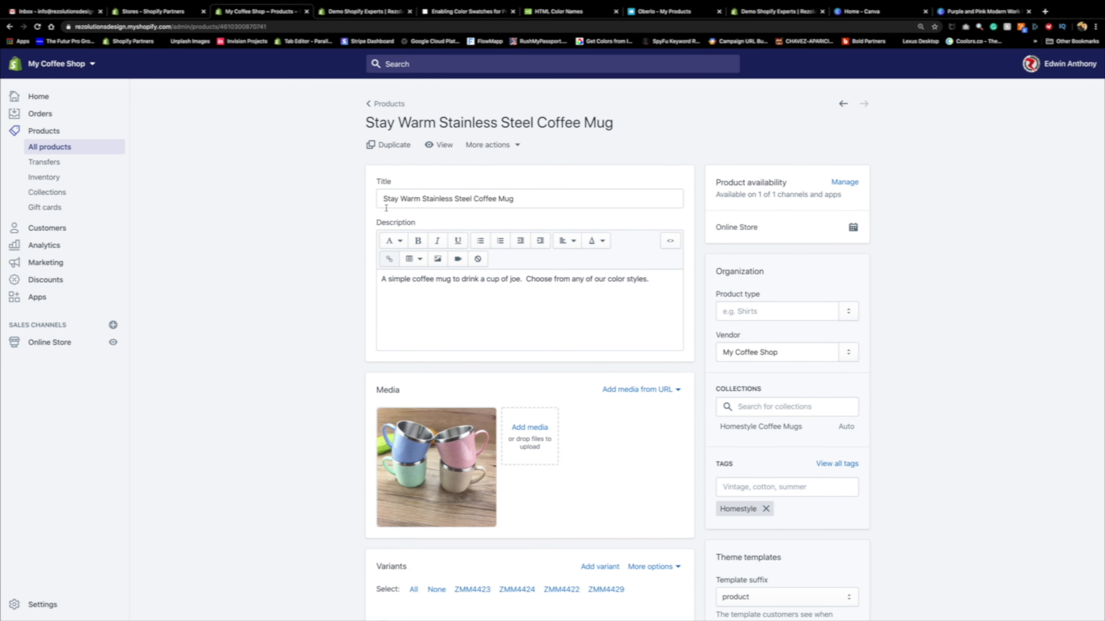
scroll(323, 325, down, 5)
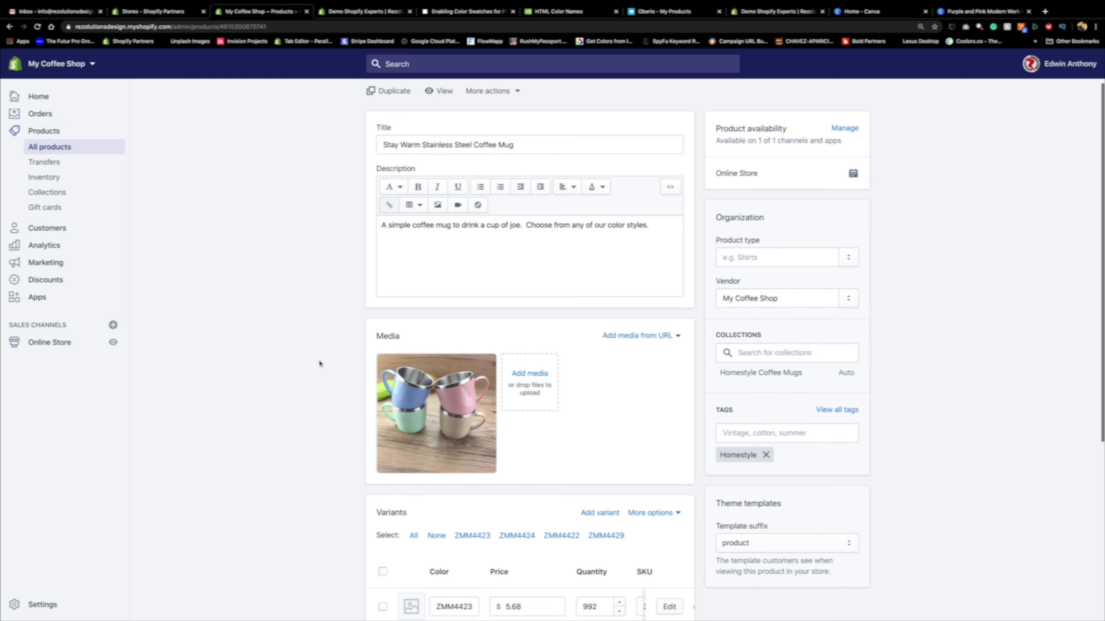
scroll(321, 361, down, 3)
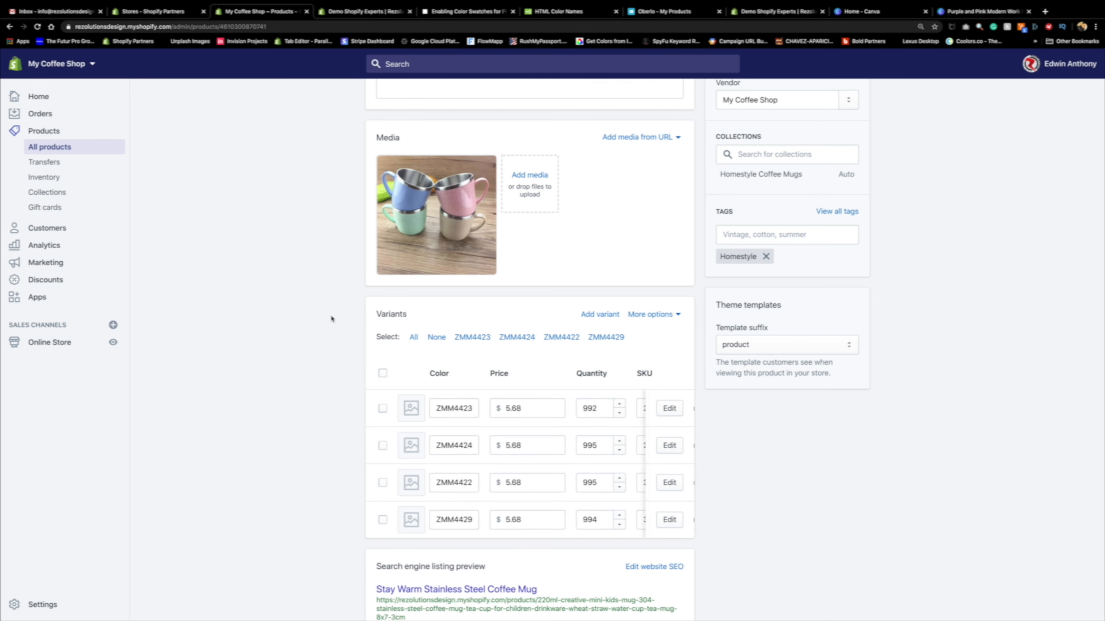
scroll(331, 319, up, 1)
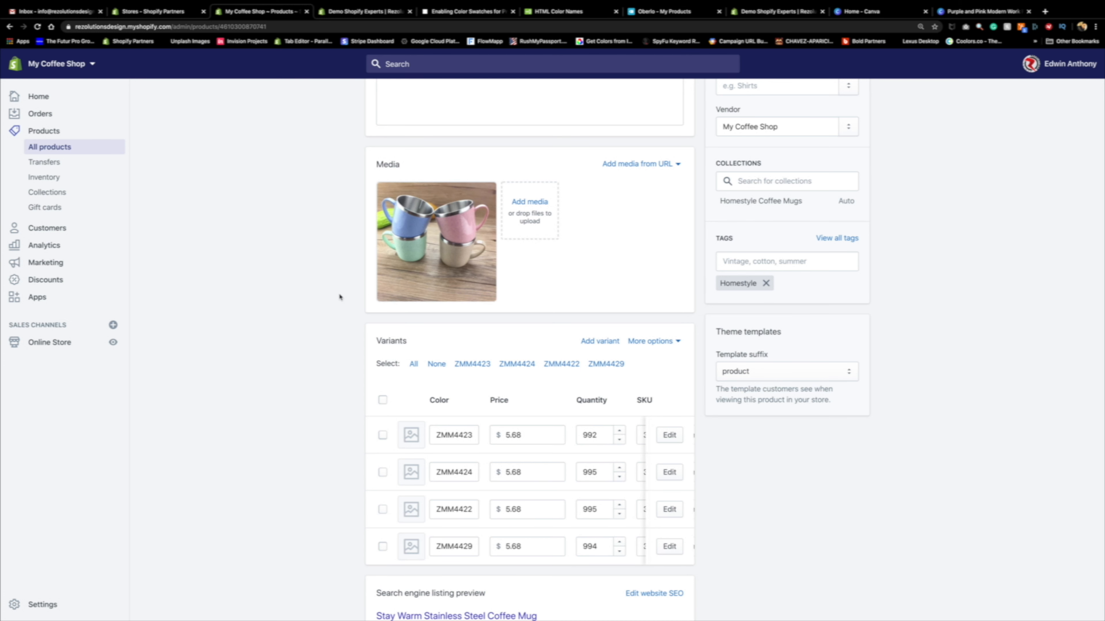
Check the mug in Oberlo and the store's installed apps, and reopen the mug's product page
click(645, 11)
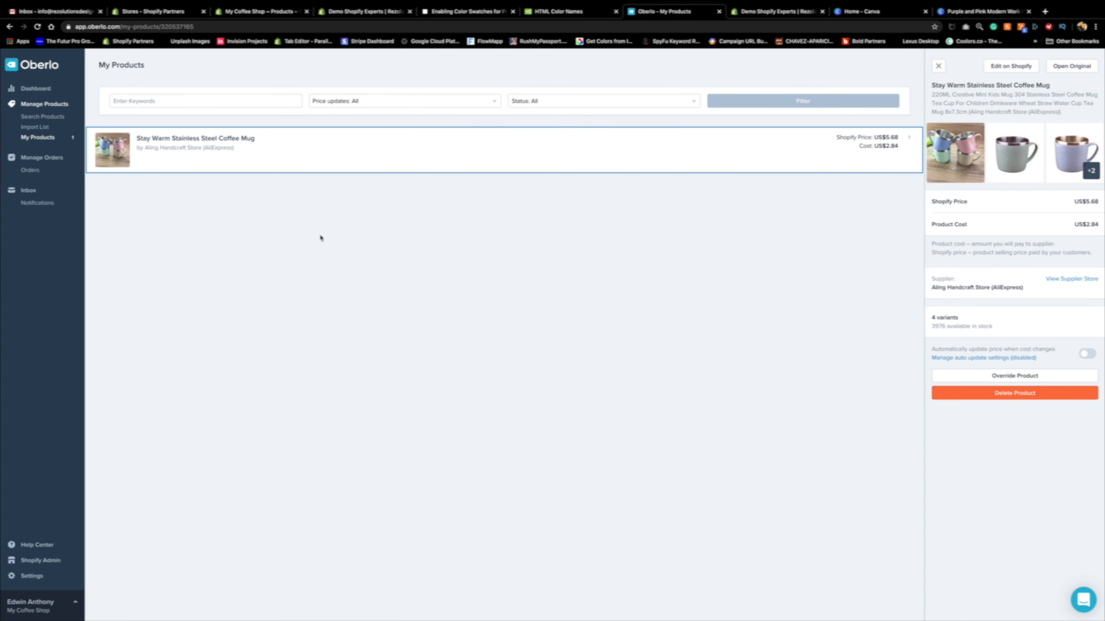
click(266, 13)
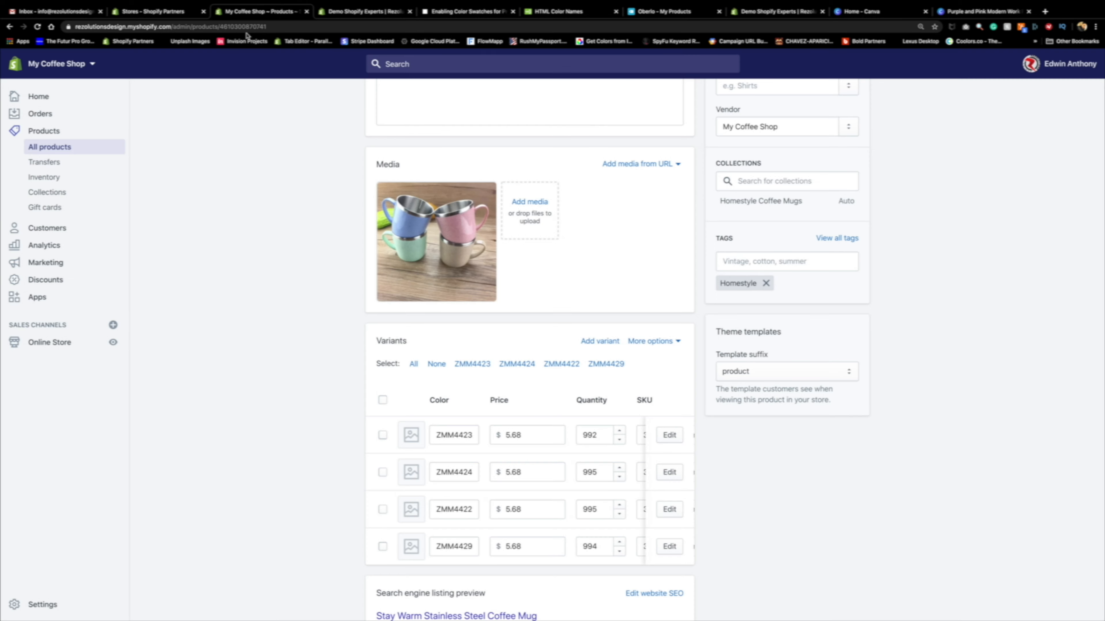
click(44, 298)
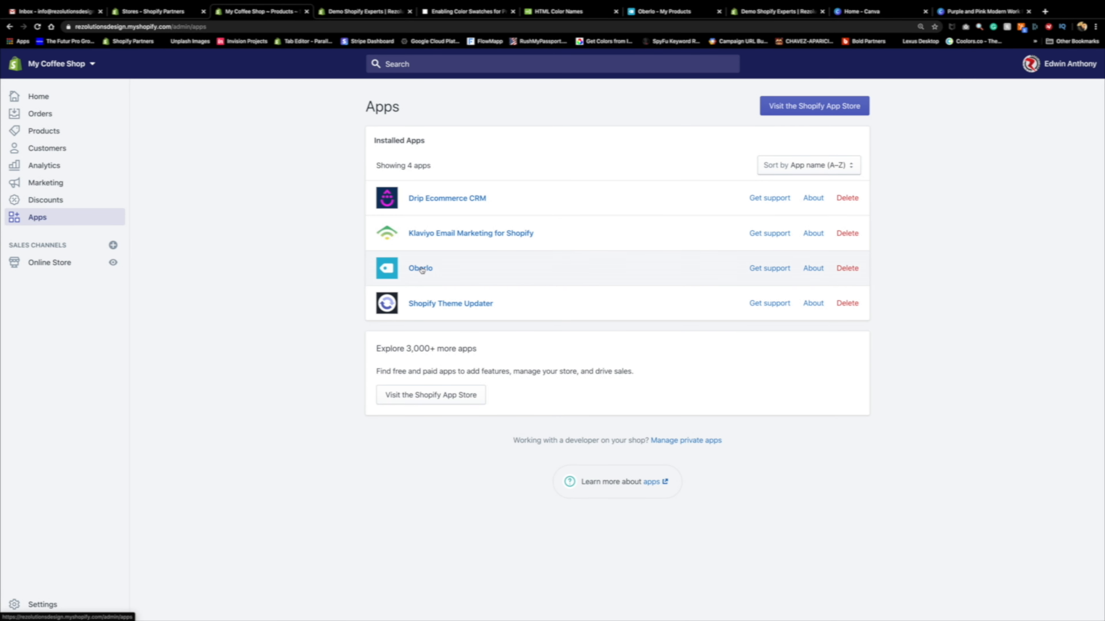
click(43, 132)
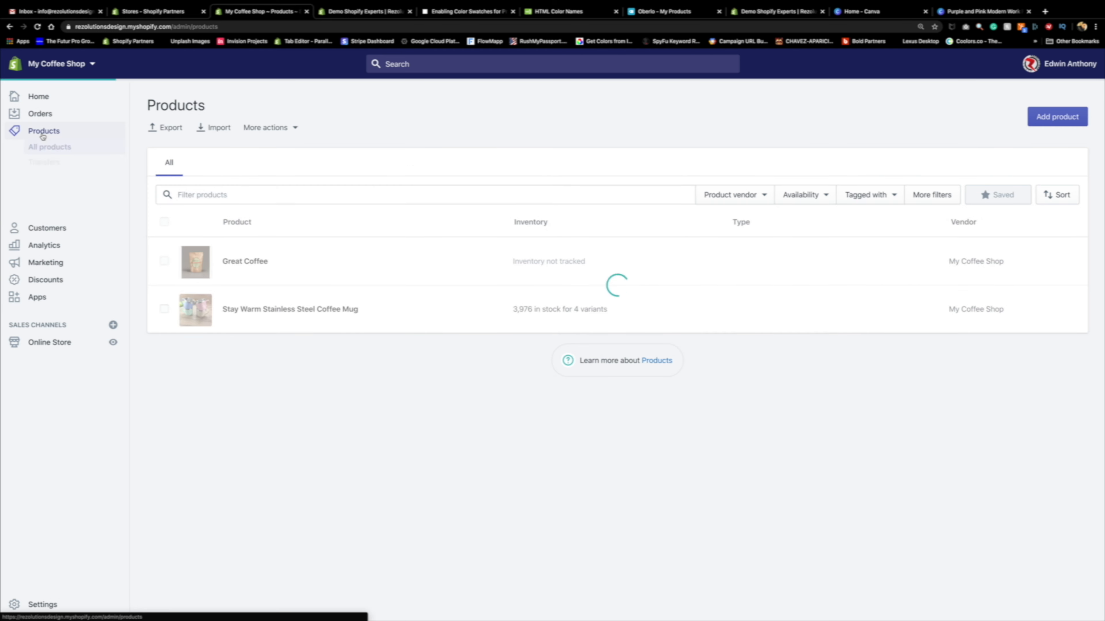
click(261, 312)
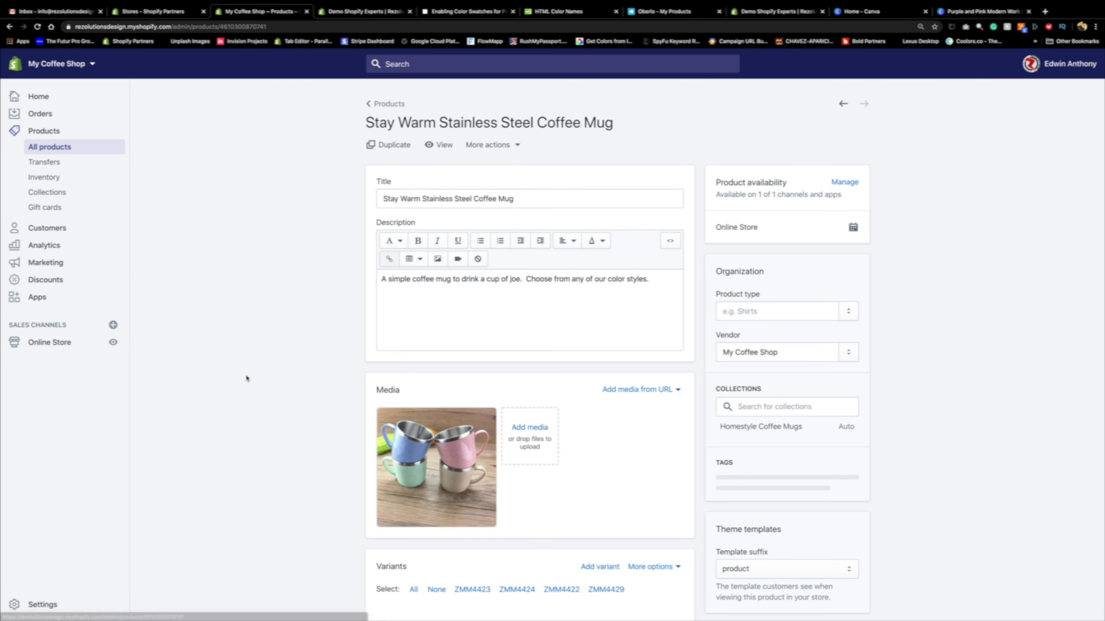
Switch to Oberlo, visit the mug's supplier store on AliExpress and open the 220ML stainless steel mug listing
click(652, 13)
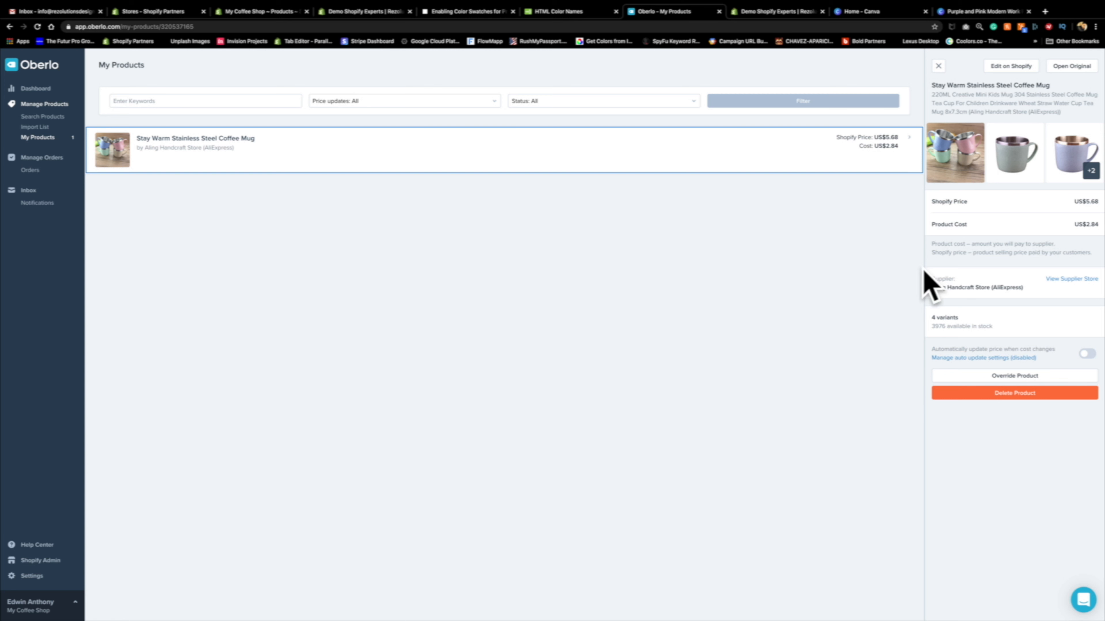
click(1059, 282)
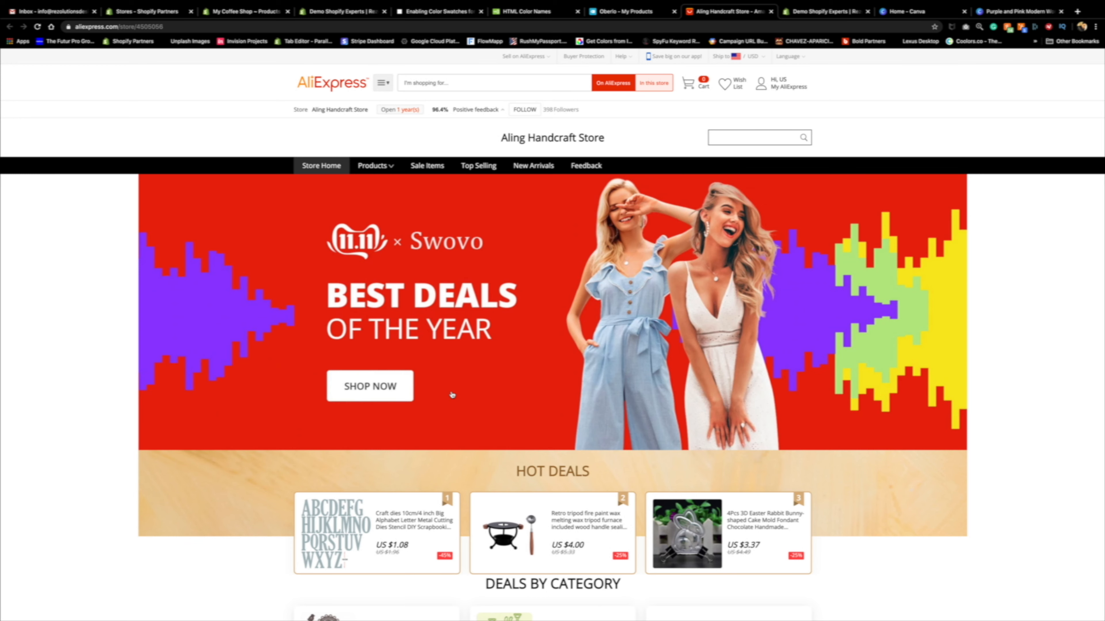
scroll(328, 428, down, 10)
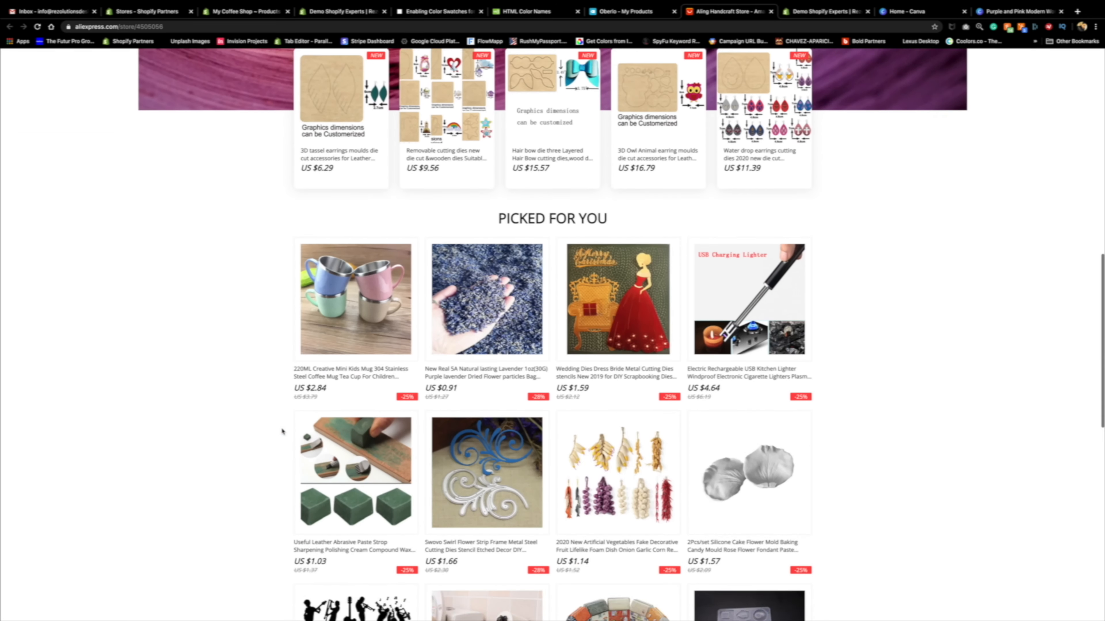
scroll(282, 431, up, 1)
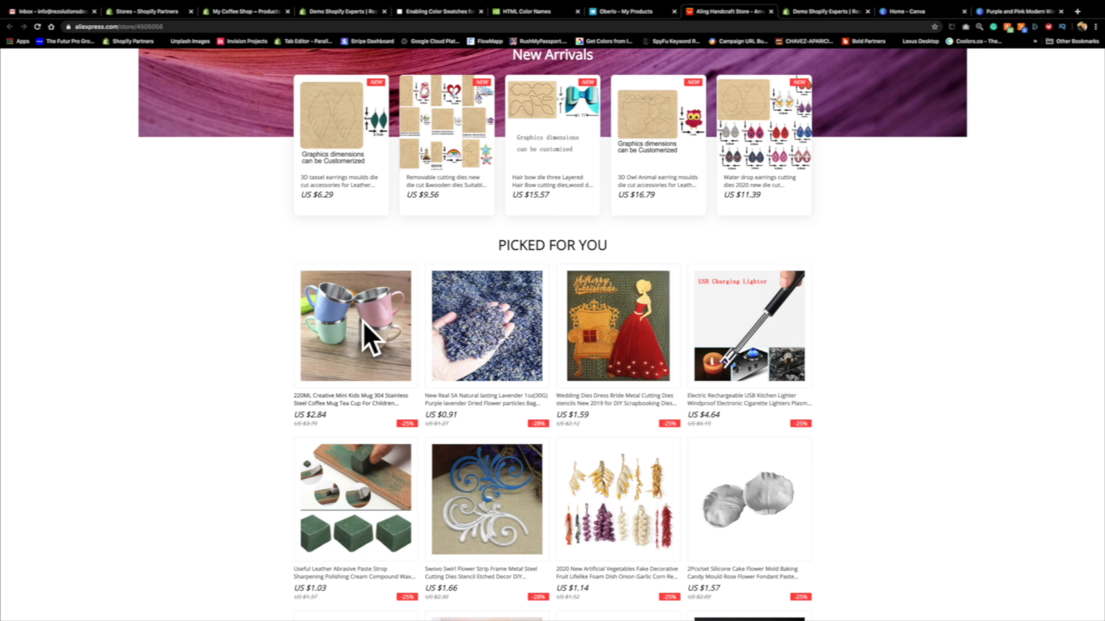
click(349, 332)
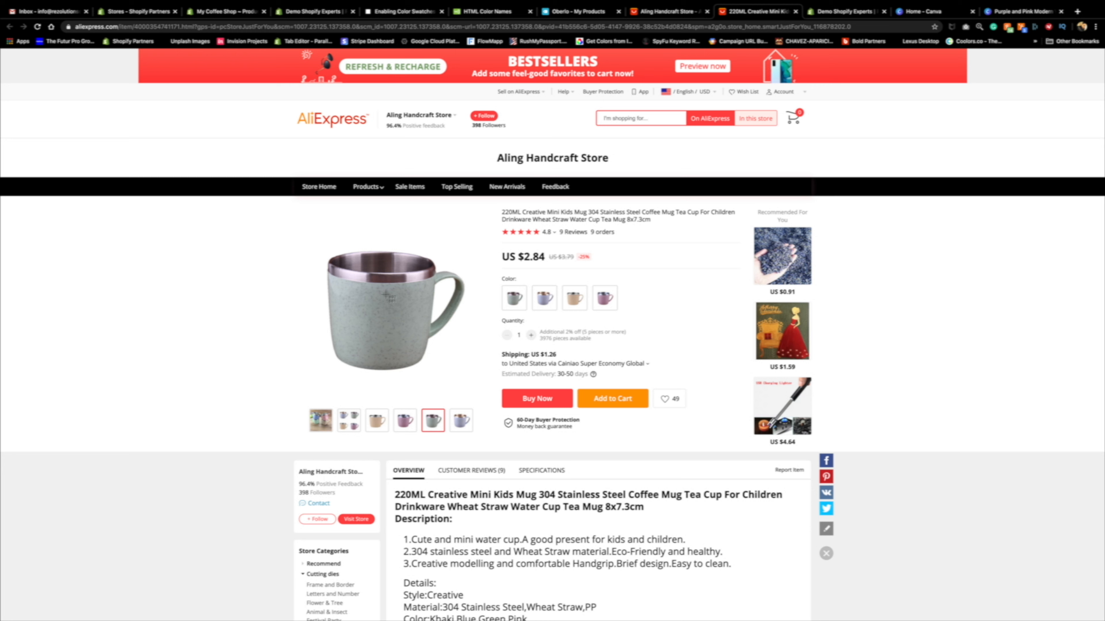
Capture area screenshots of the green mug and the beige mug from the AliExpress product gallery
key(super+shift+4)
drag(297, 219, 482, 401)
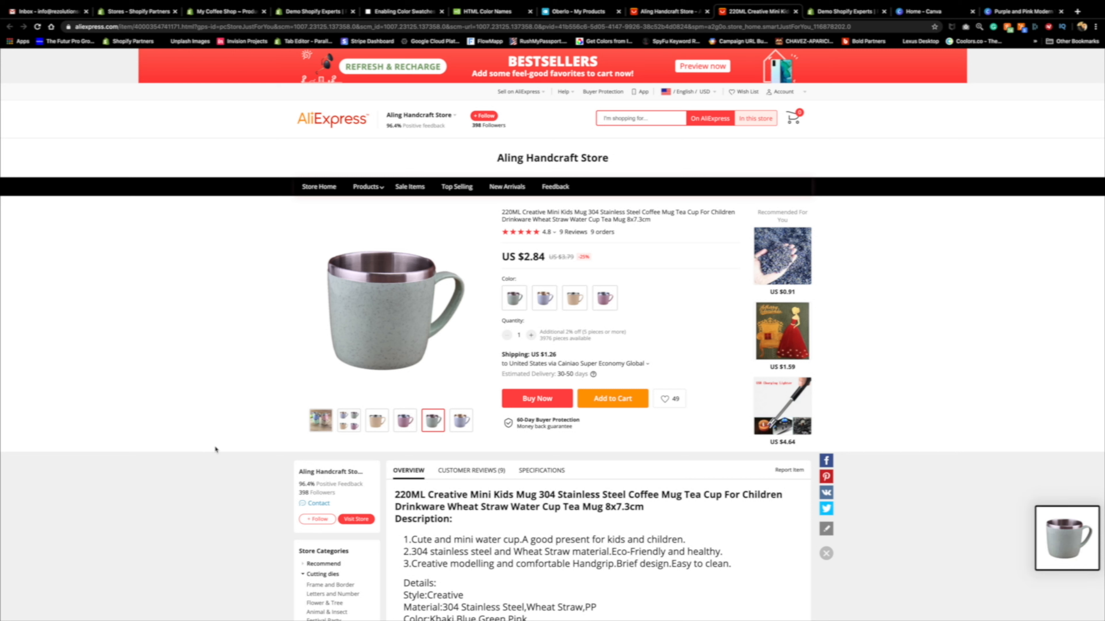
key(super+shift+4)
key(Escape)
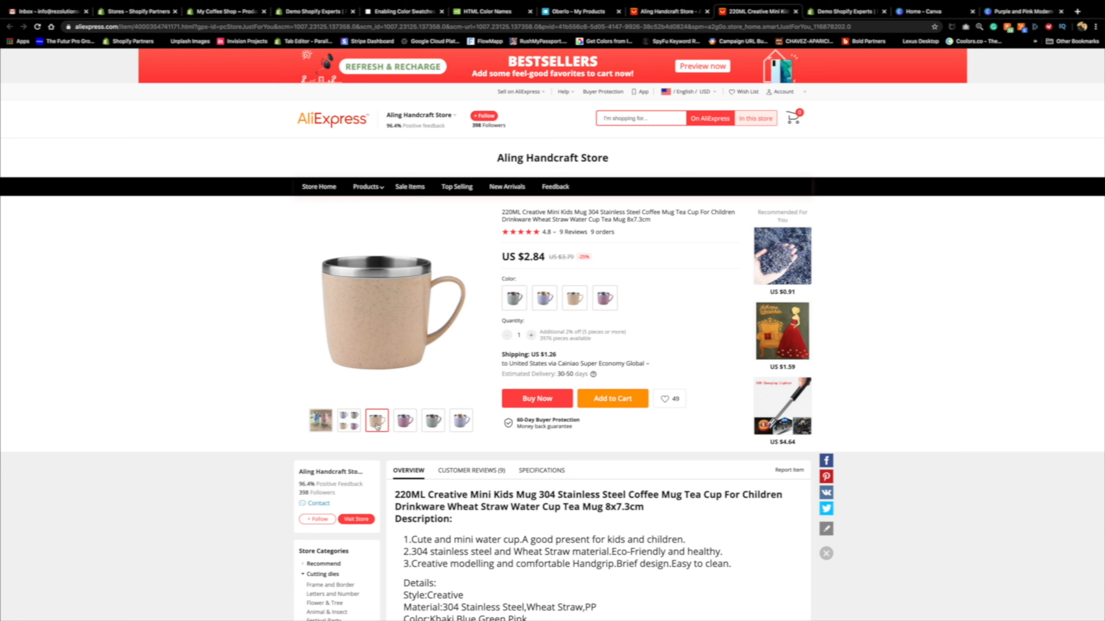
key(super+shift+4)
drag(299, 223, 481, 399)
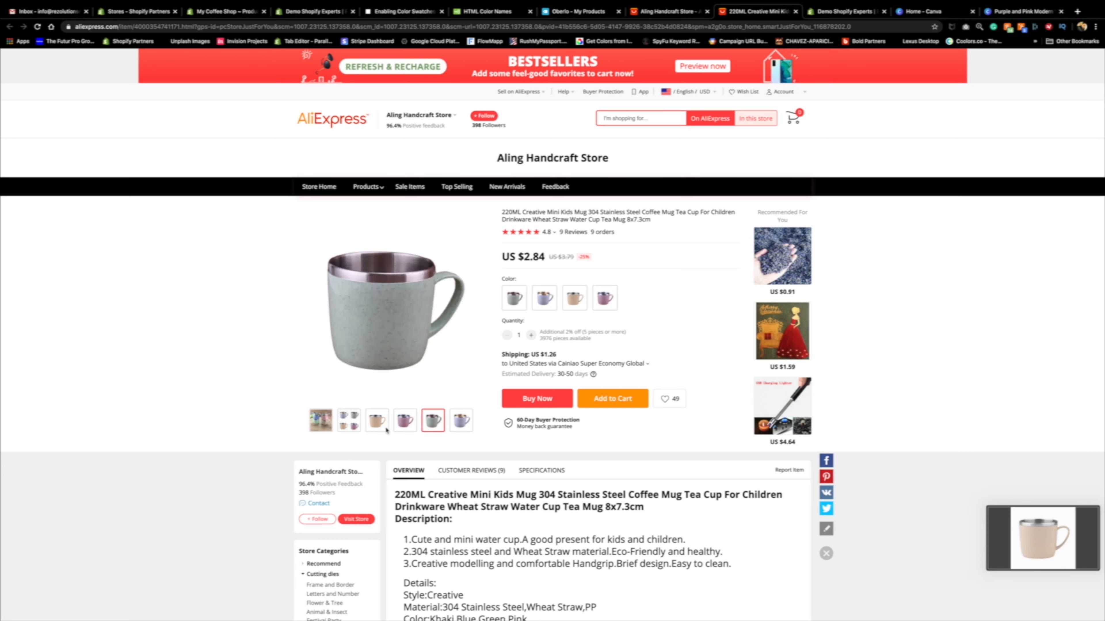
Capture area screenshots of the pink mug and the blue mug from the product gallery
click(405, 427)
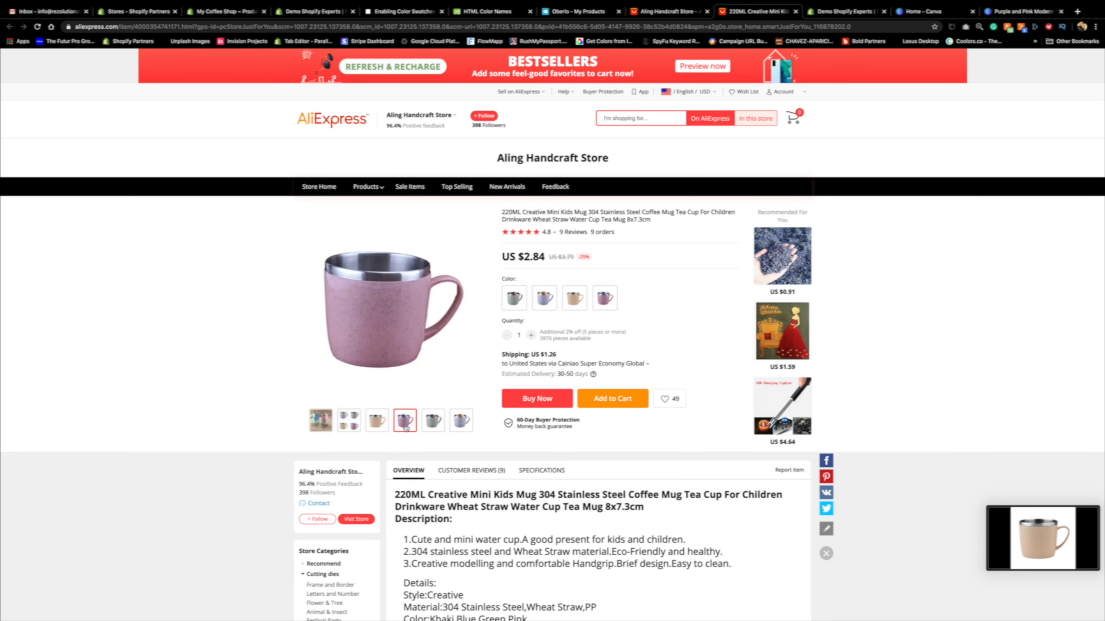
key(super+shift+4)
drag(306, 215, 478, 397)
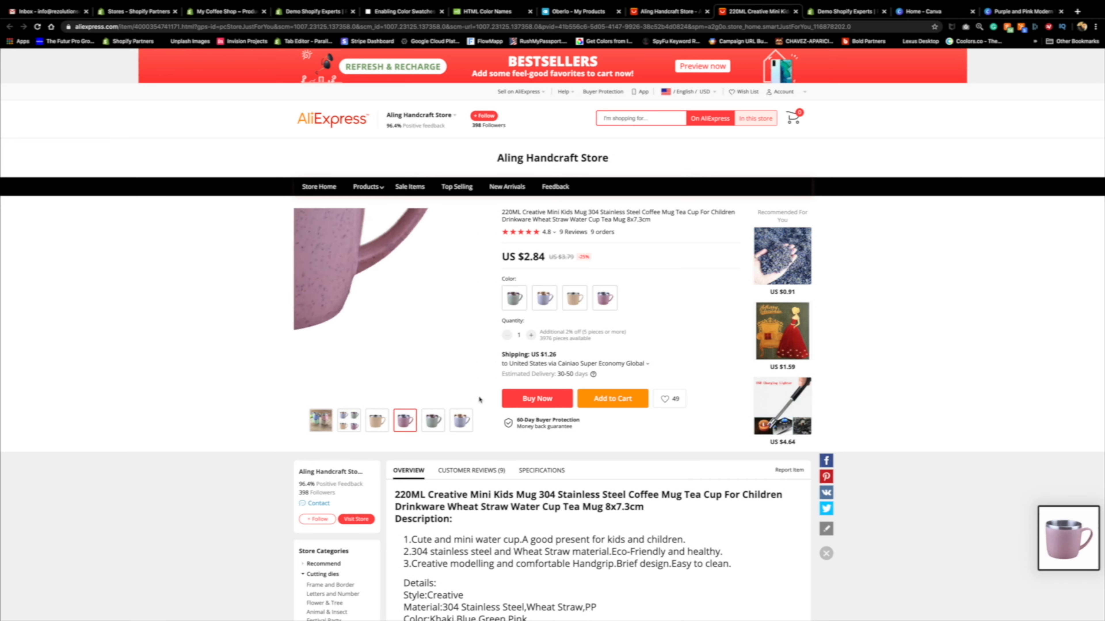
click(465, 426)
key(super+shift+4)
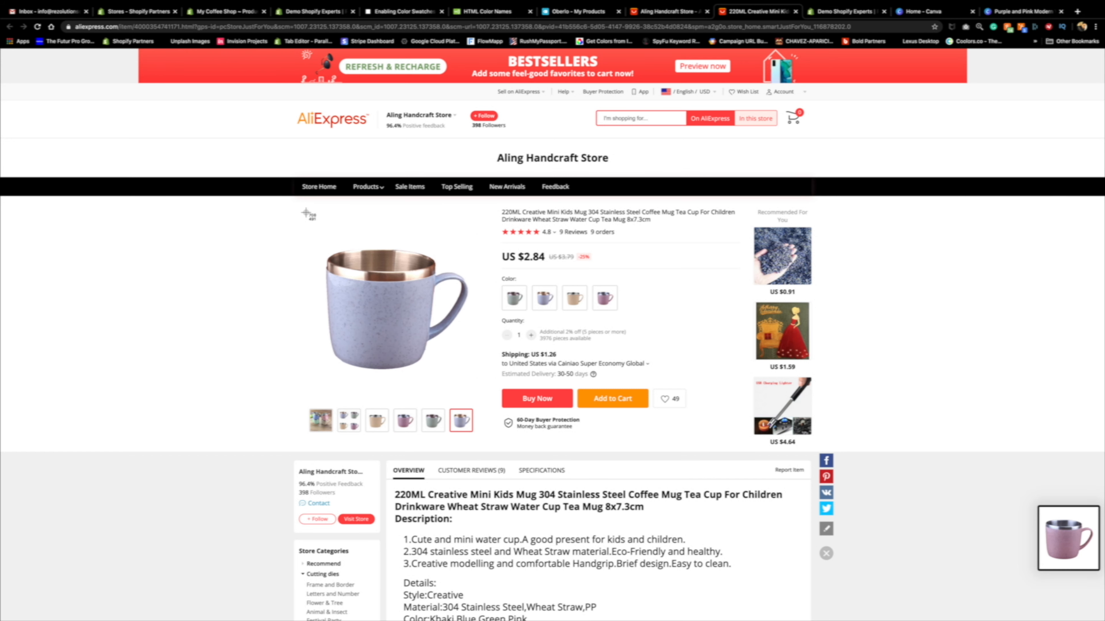
drag(305, 212, 482, 411)
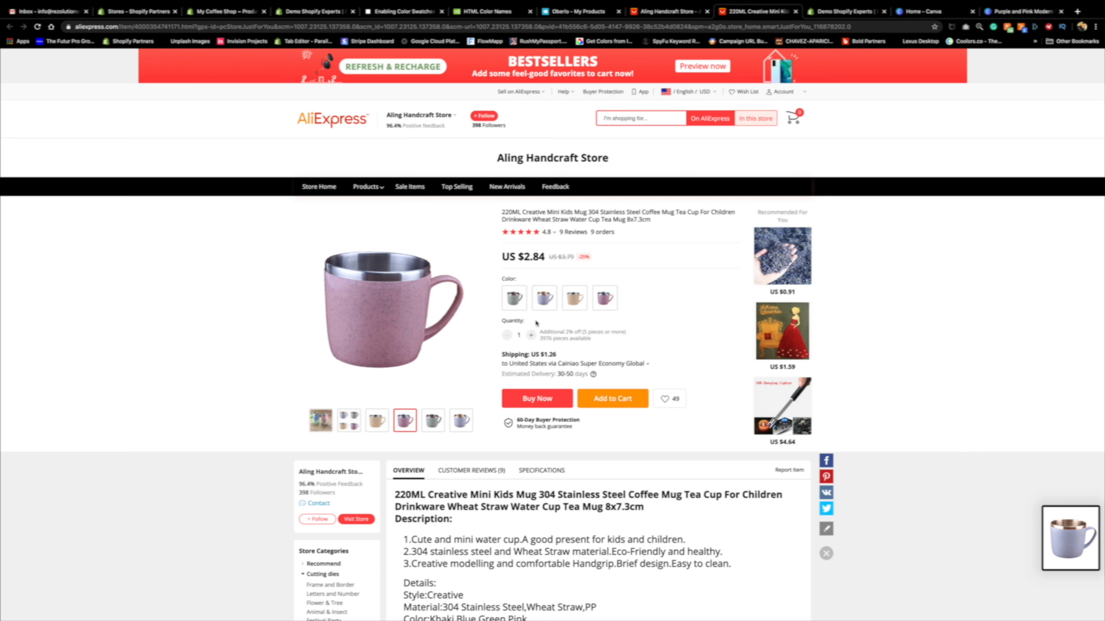
Look up the green mug's color code on AliExpress and compare it with the variants on the Shopify product page
click(517, 303)
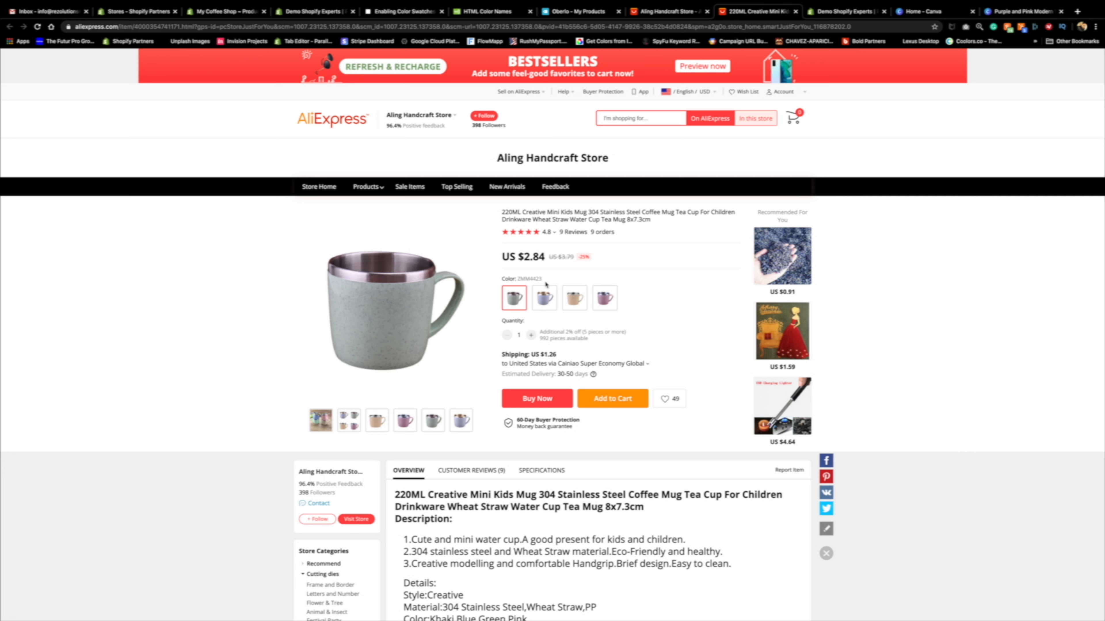
click(237, 12)
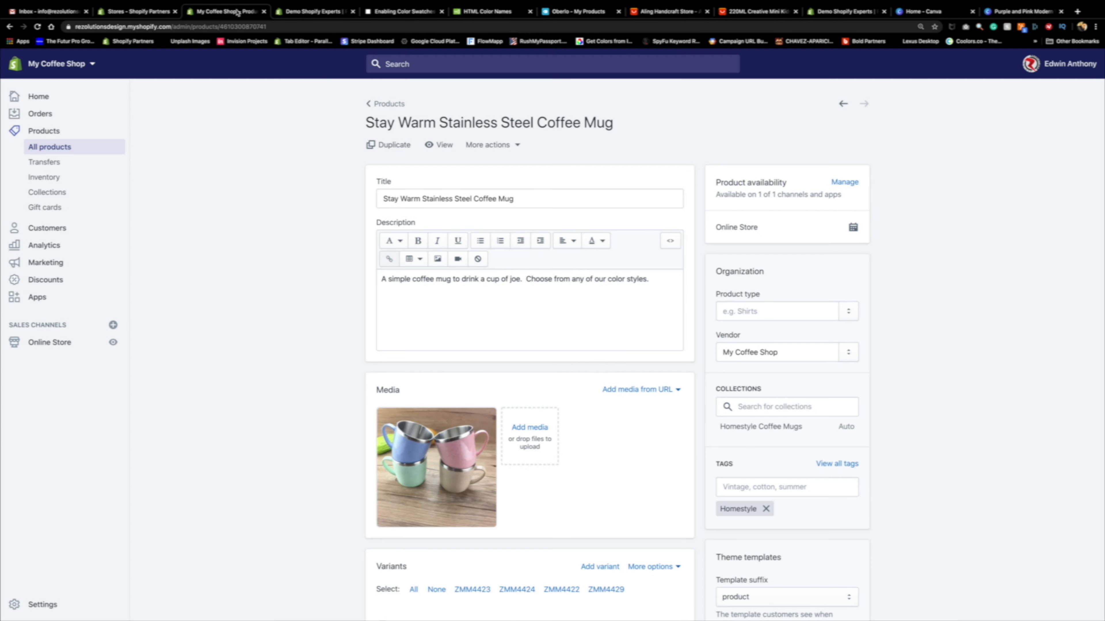
scroll(304, 279, down, 5)
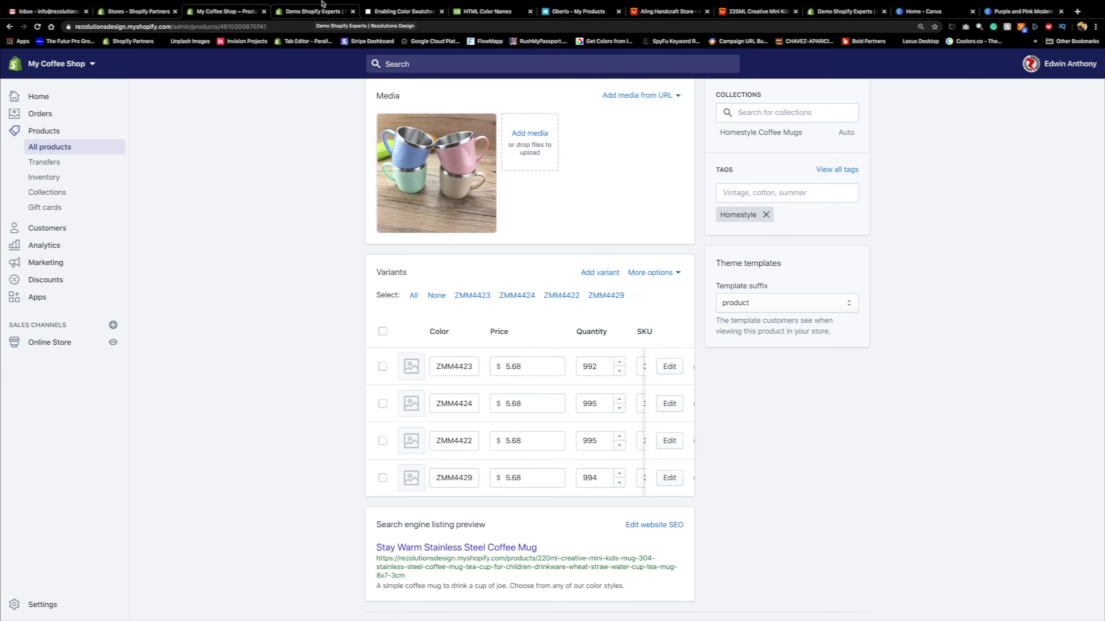
scroll(304, 251, up, 1)
scroll(303, 252, up, 2)
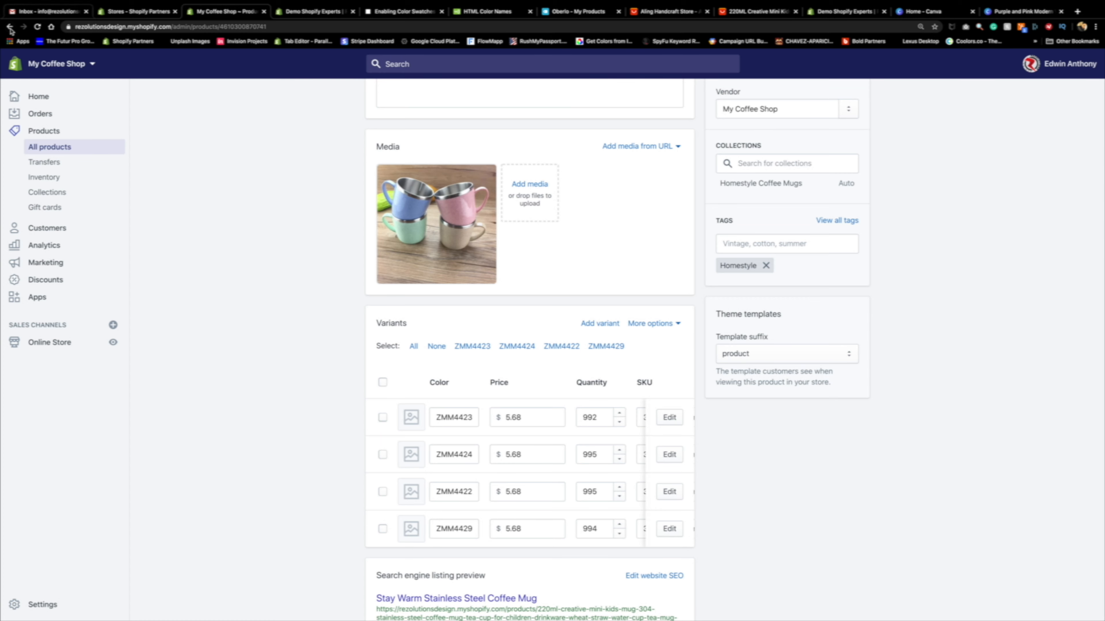
Rename the green mug screenshot on the desktop as Opaque Green
click(26, 15)
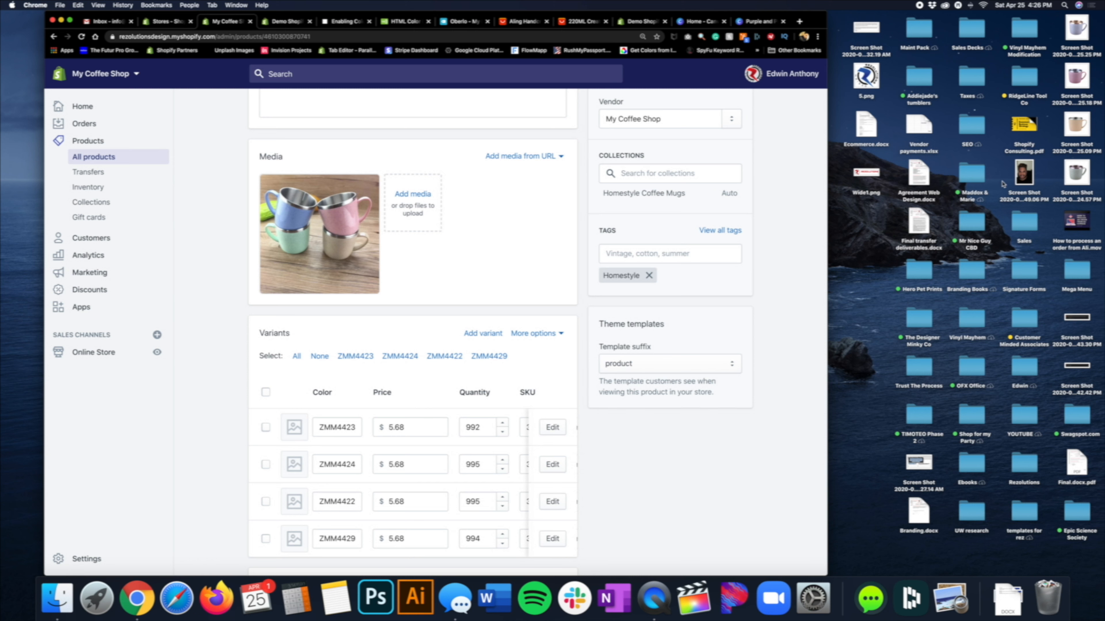
click(1077, 173)
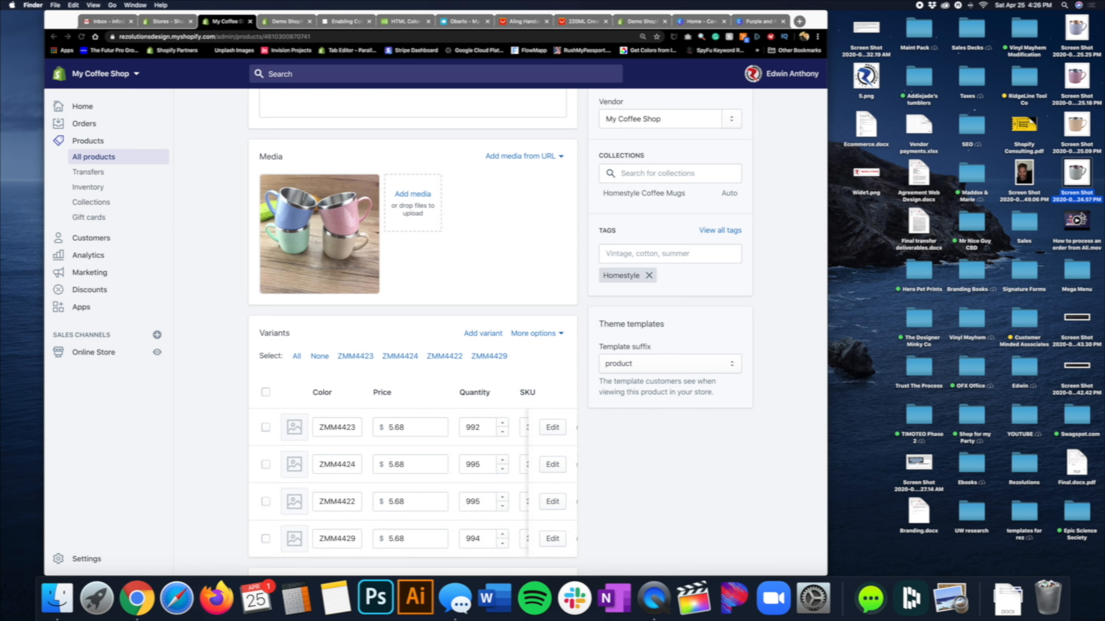
click(918, 271)
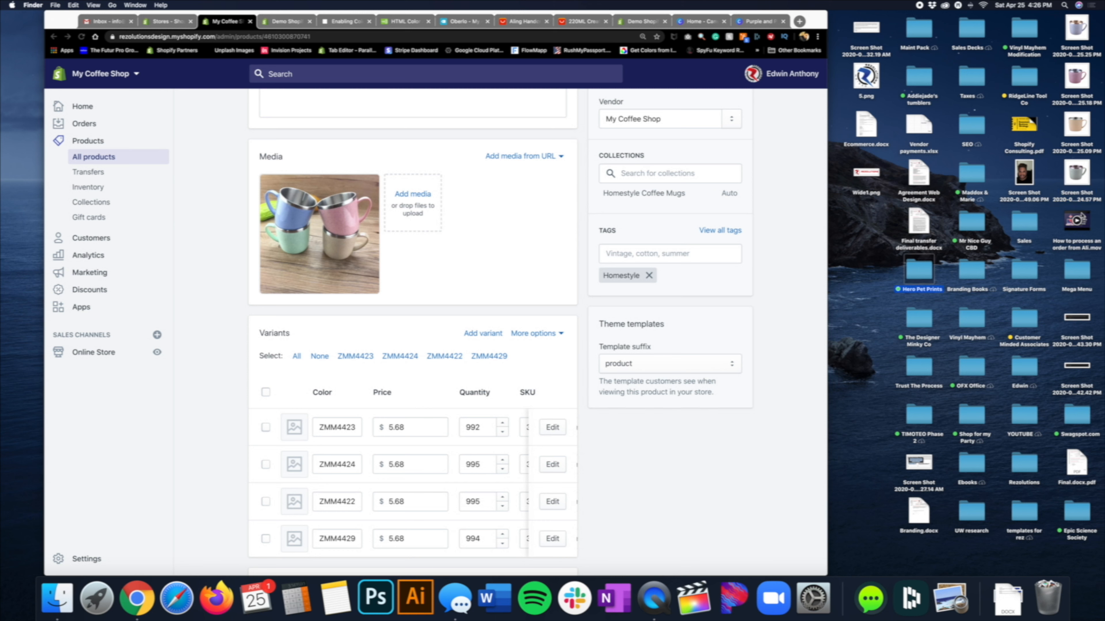
click(1082, 182)
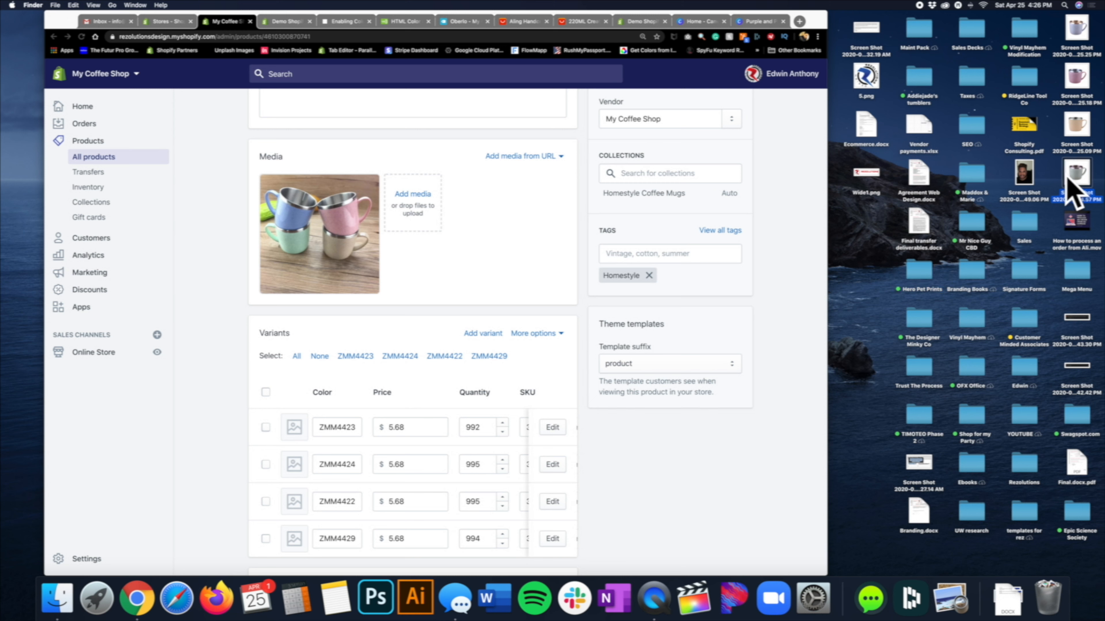
key(Return)
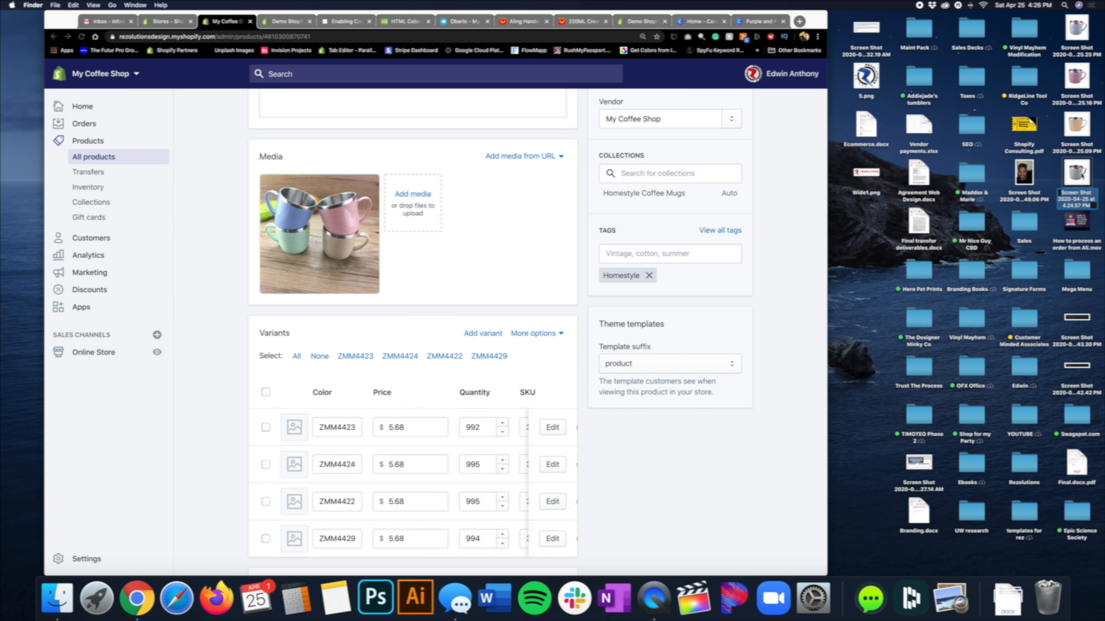
text(Green)
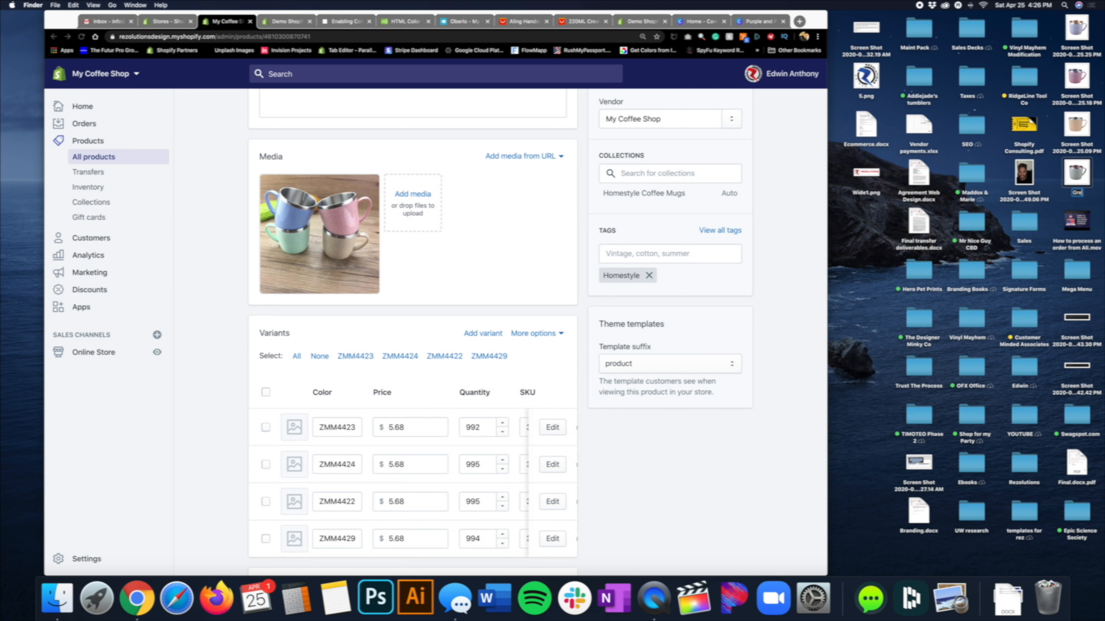
key(BackSpace)
key(BackSpace)
key(BackSpace)
key(BackSpace)
key(BackSpace)
text(Opaque Green)
key(Return)
Rename the beige mug screenshot as Beige and the pink mug screenshot as Pale Pink
click(1078, 126)
key(Return)
text(Beige)
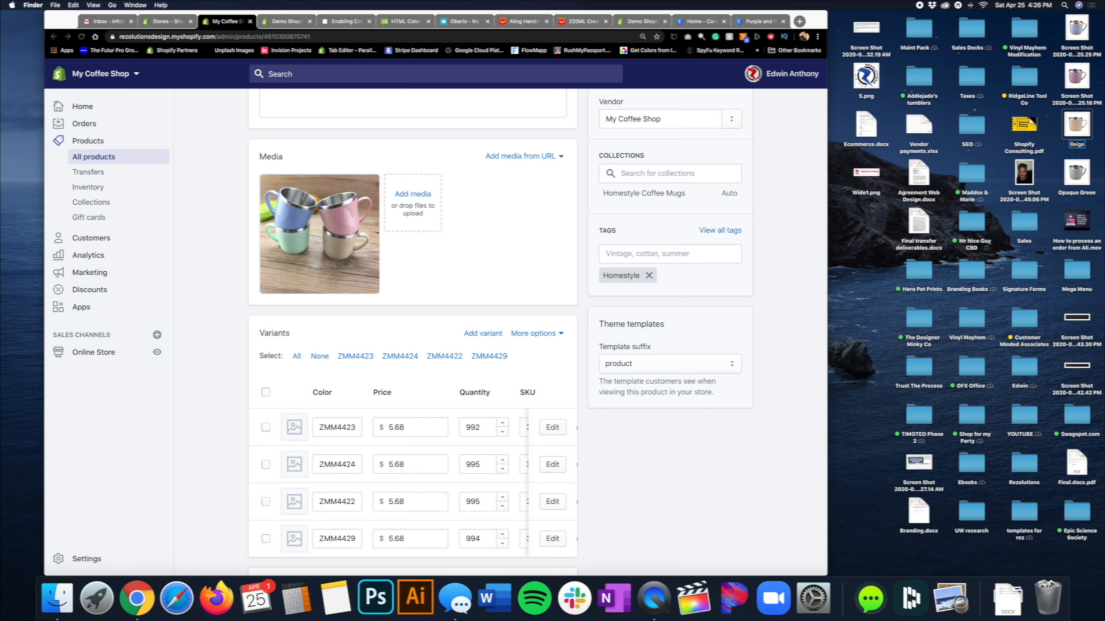
key(Return)
click(1080, 83)
key(Return)
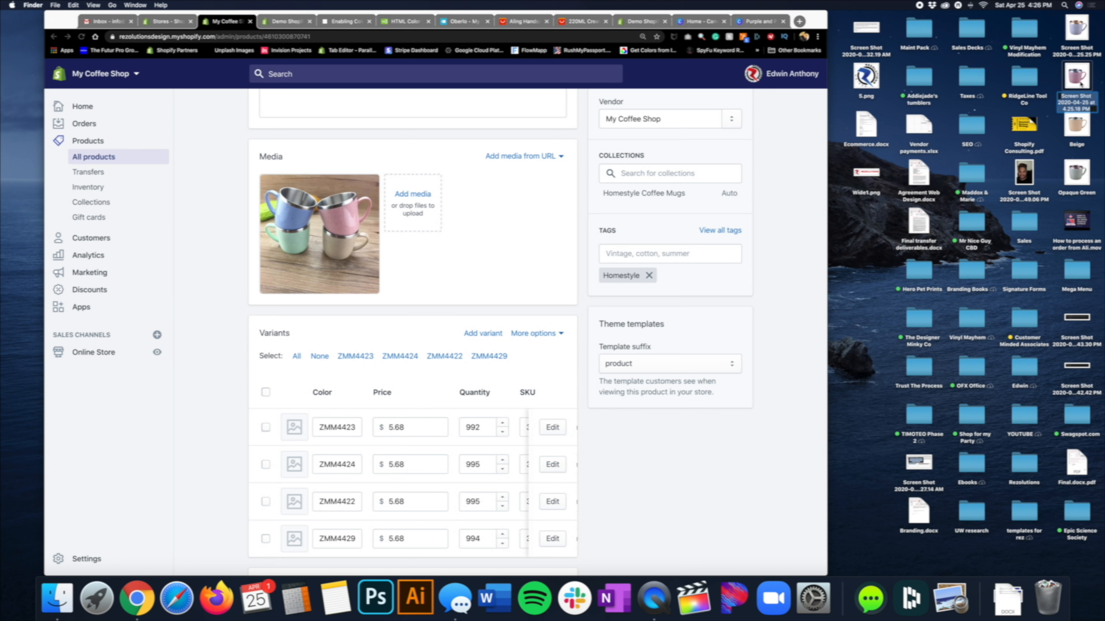
text(Pale Pink)
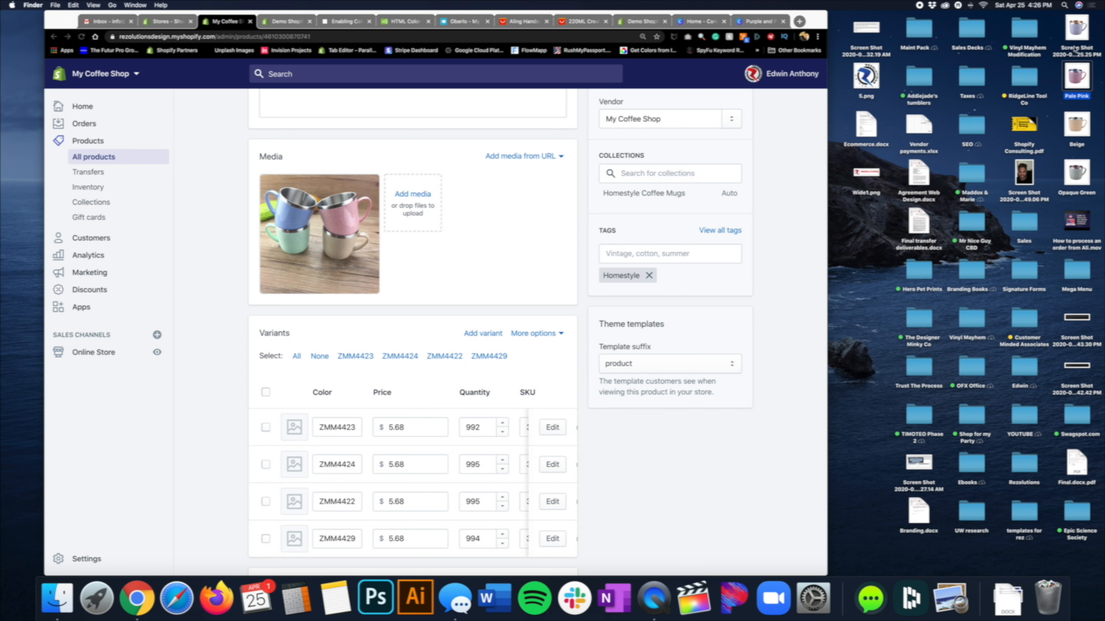
Rename the blue mug screenshot as Light Blue
click(1080, 35)
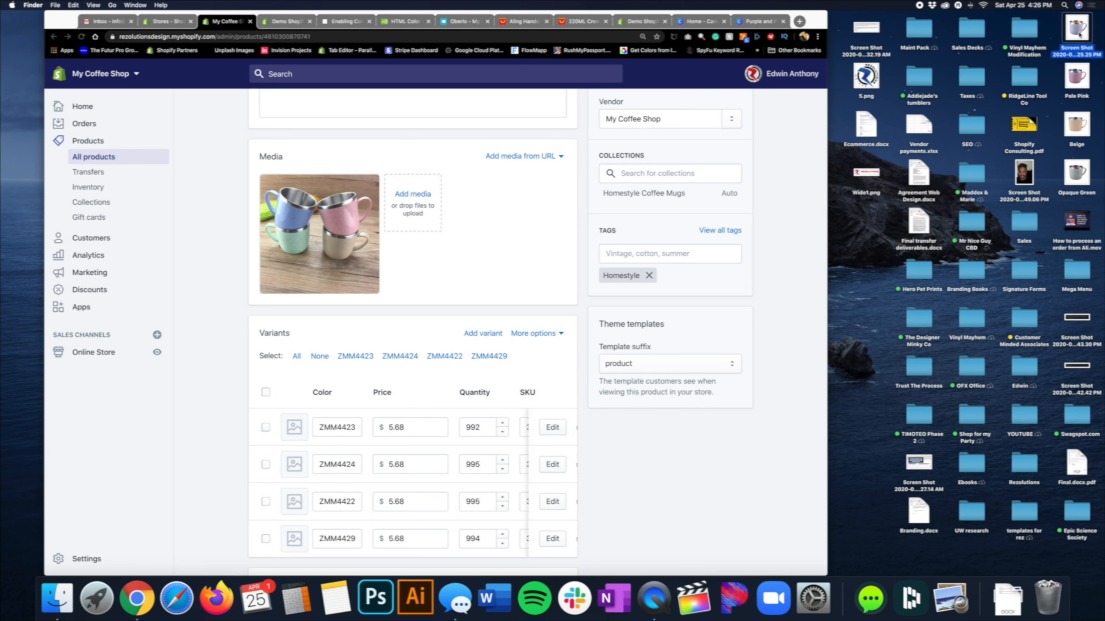
key(Return)
text(Light)
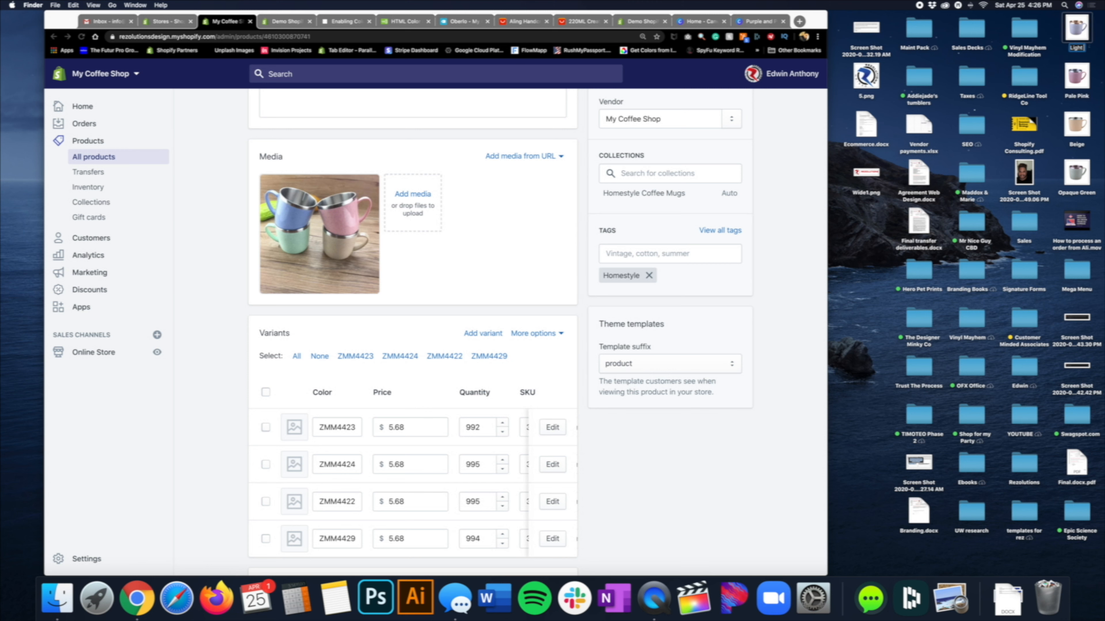
text( Blue)
key(Return)
Upload the Opaque Green, Beige, Pale Pink and Light Blue images from the desktop to the Shopify product's media
click(1077, 174)
super+click(1079, 128)
super+click(1081, 76)
super+click(1081, 33)
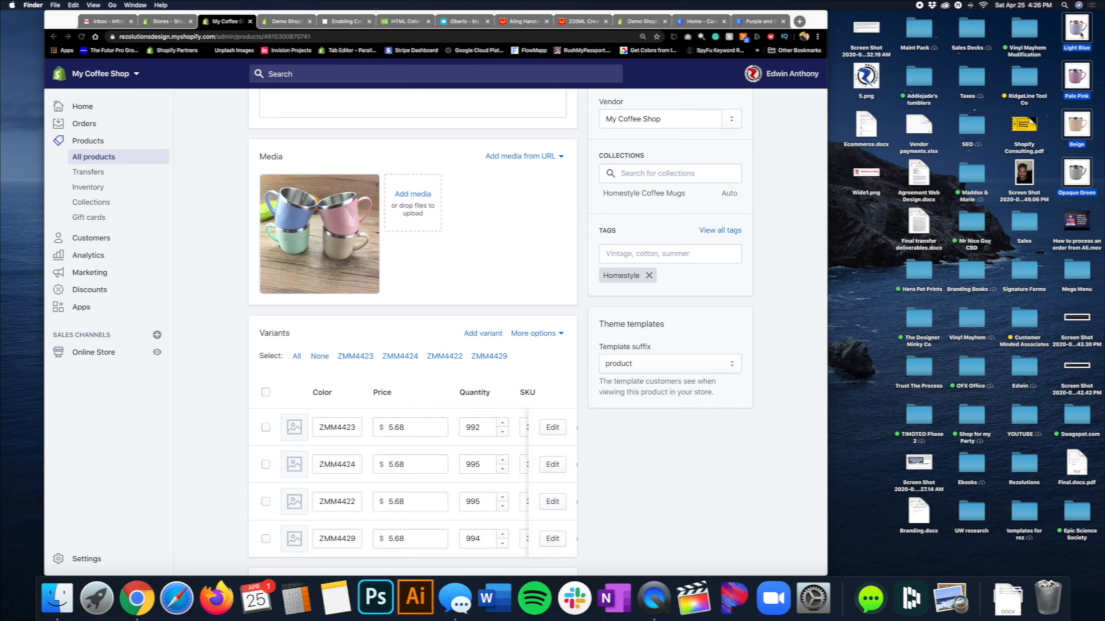
drag(1076, 46, 447, 215)
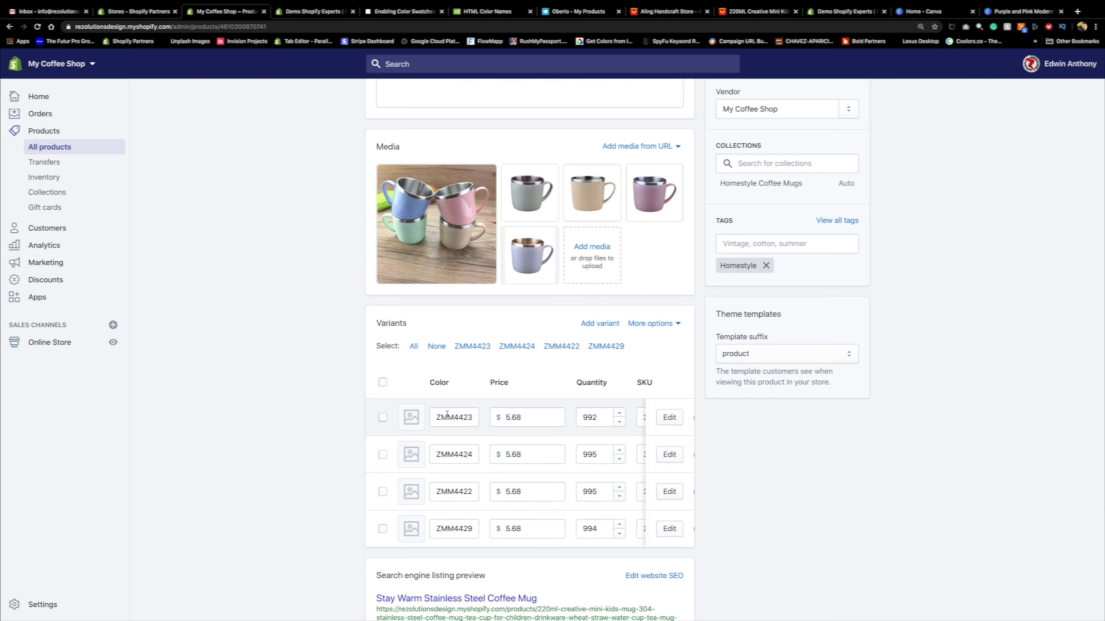
Assign the green mug image to the ZMM4423 variant
click(409, 417)
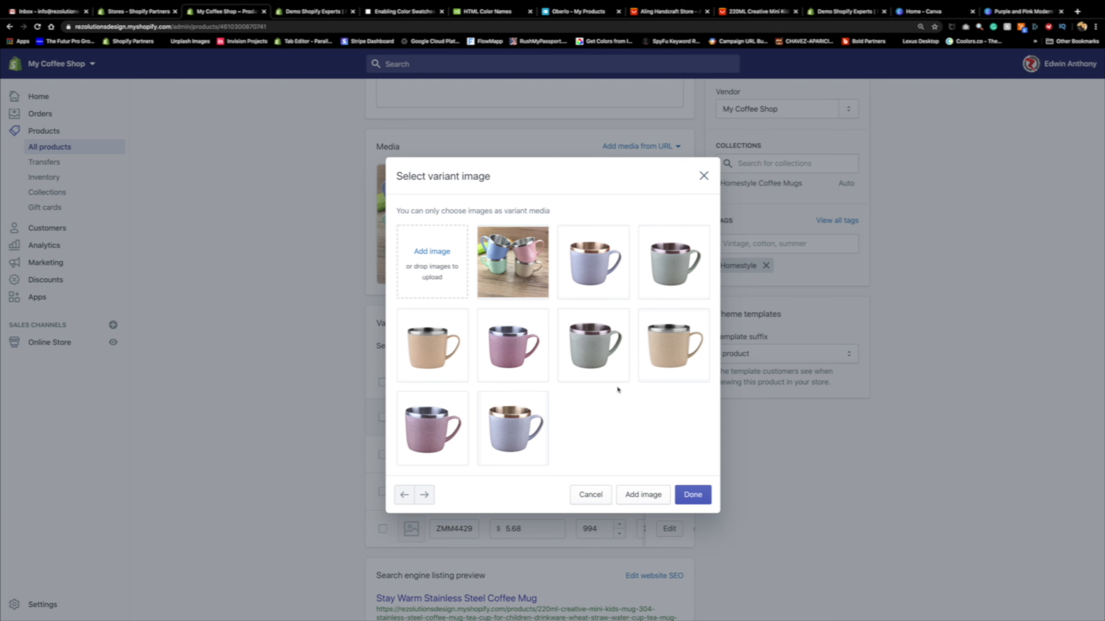
click(672, 270)
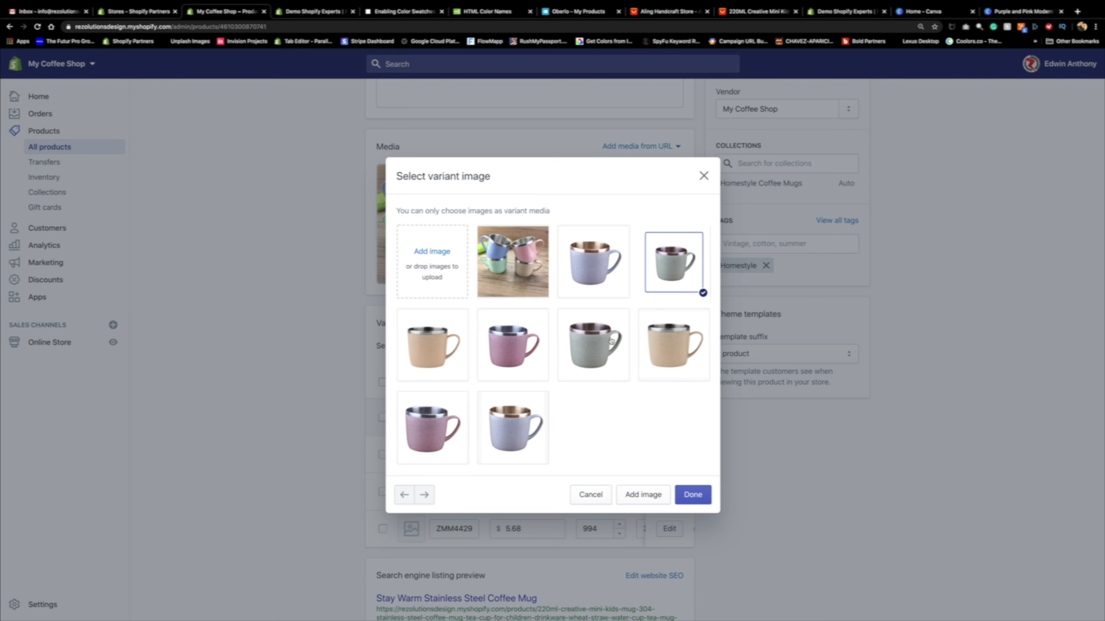
click(692, 495)
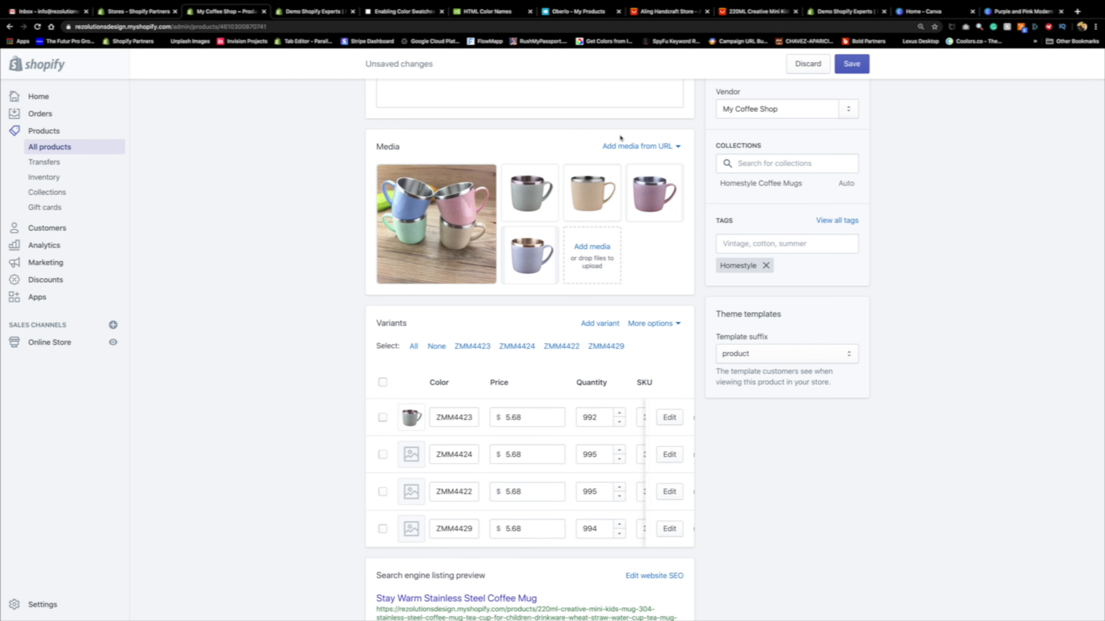
click(632, 147)
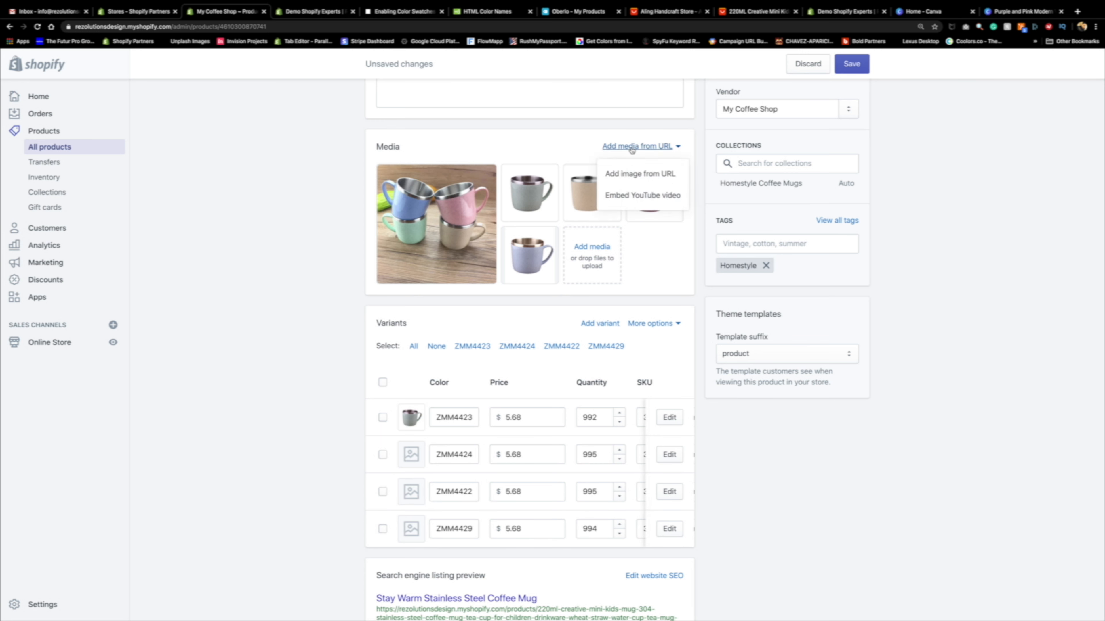
click(287, 235)
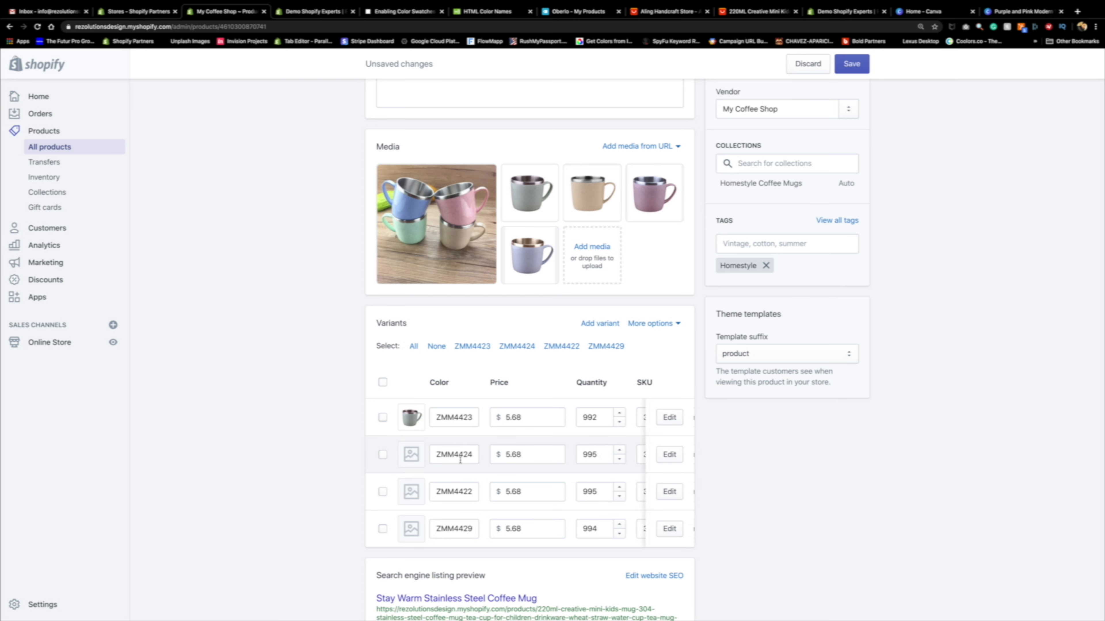
Look up the blue mug's color code on AliExpress and assign the blue mug image to the ZMM4422 variant in Shopify
click(643, 12)
click(739, 14)
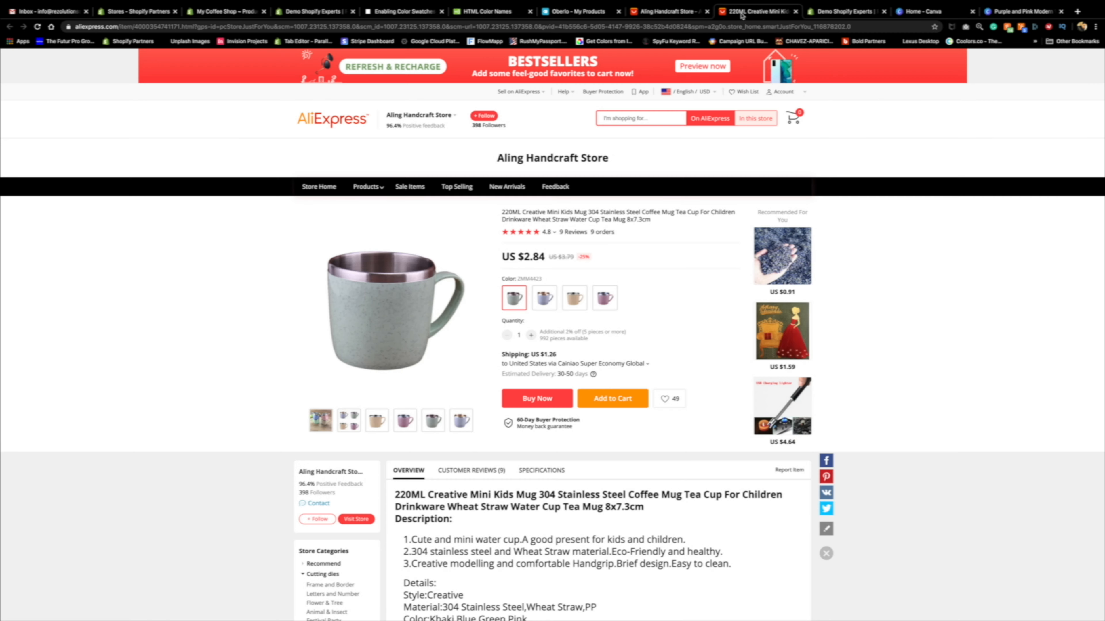
click(708, 12)
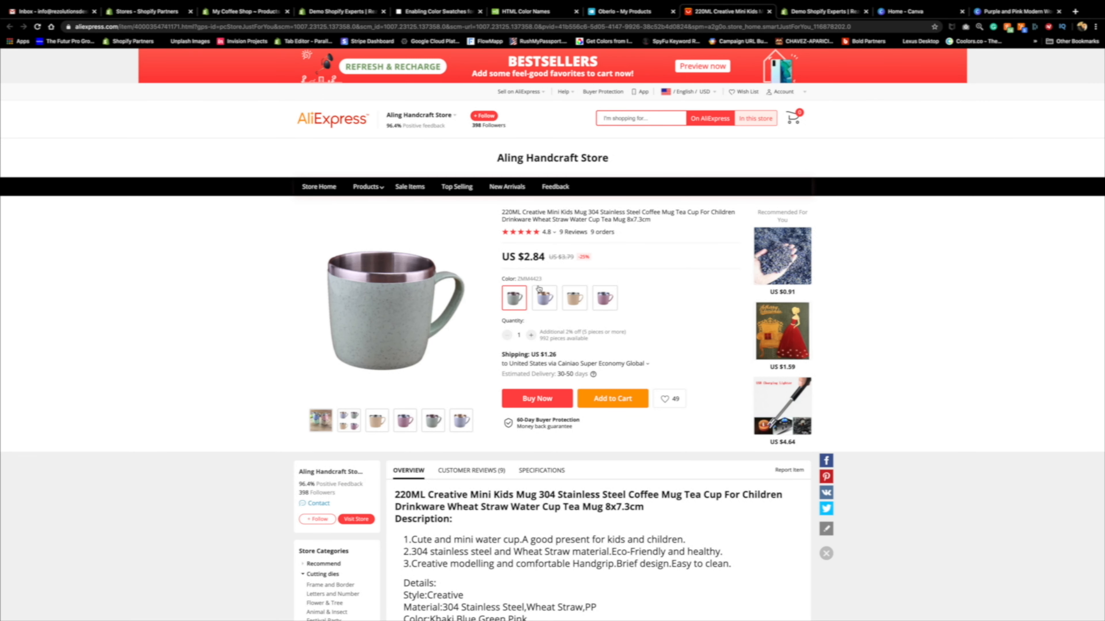
click(542, 299)
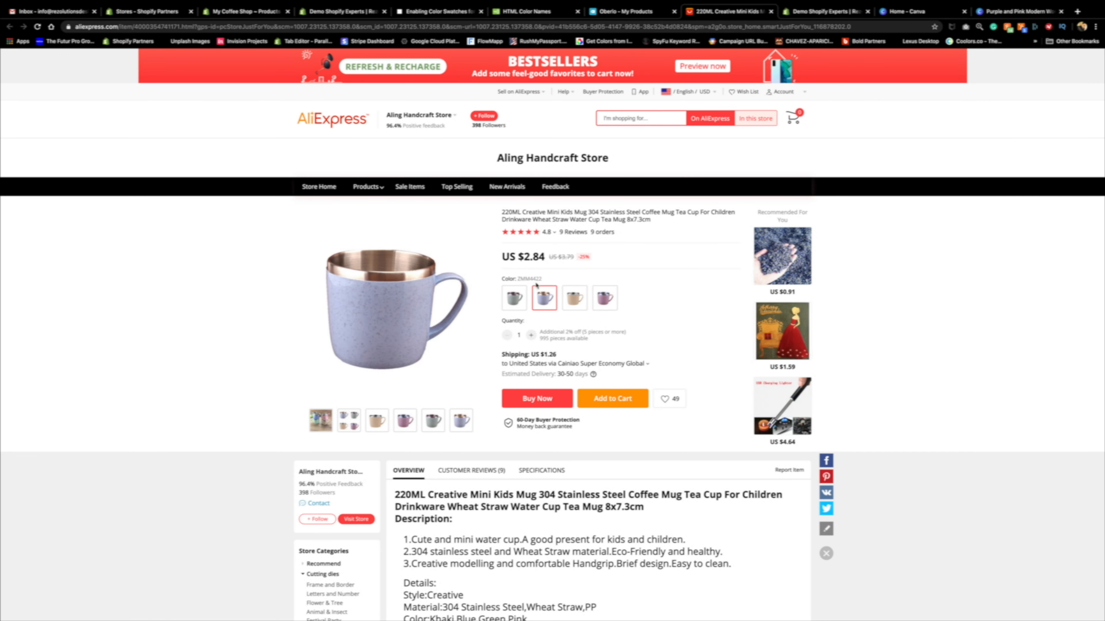
click(245, 12)
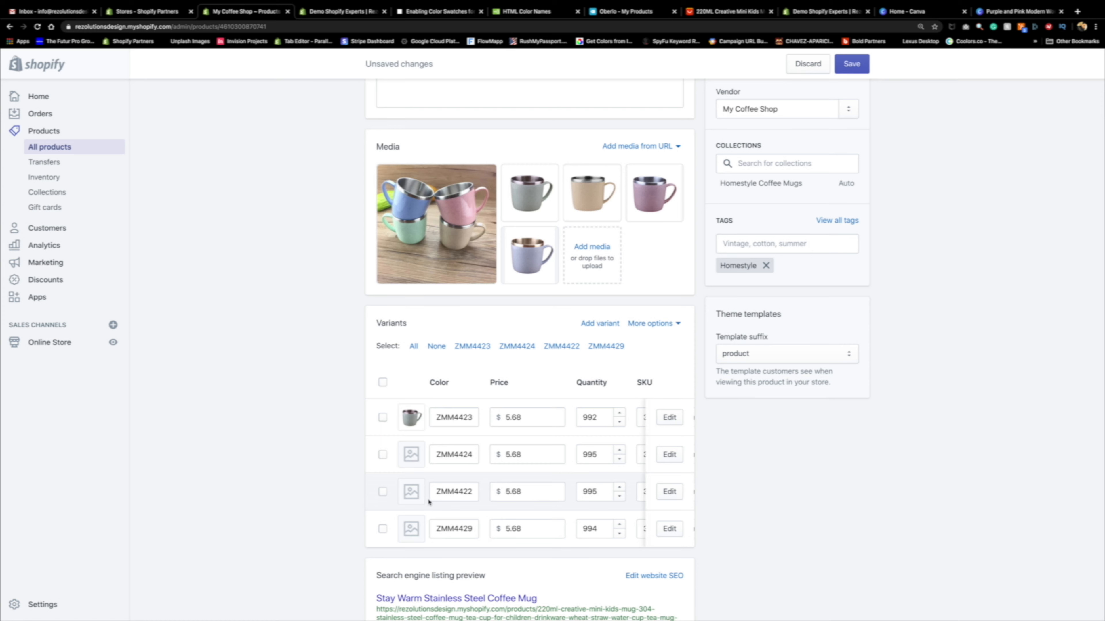
click(411, 491)
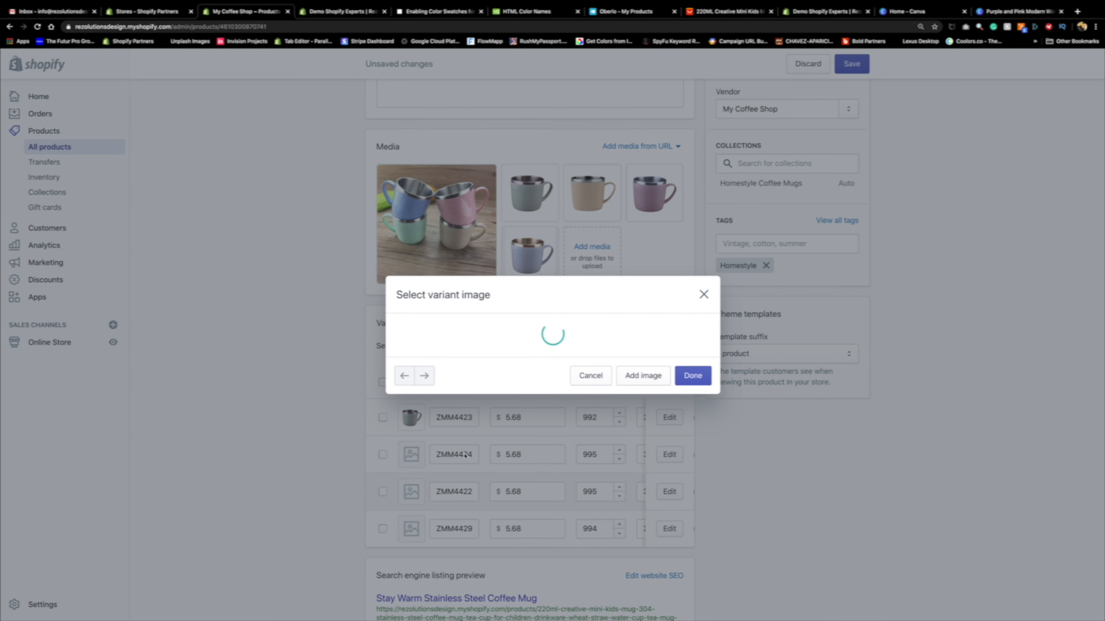
click(588, 269)
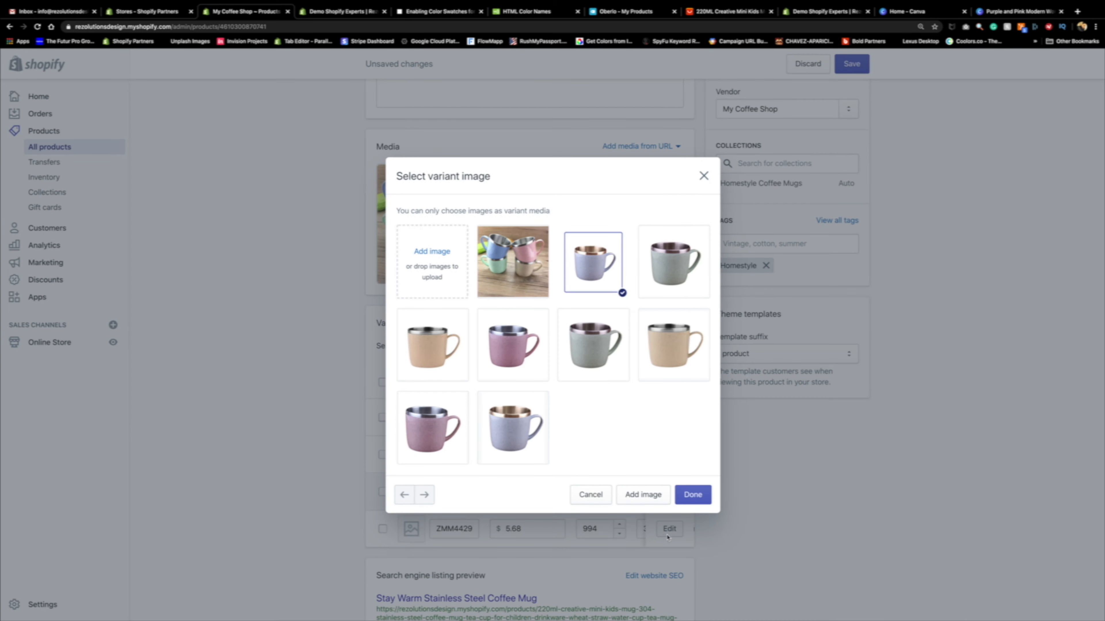
click(696, 495)
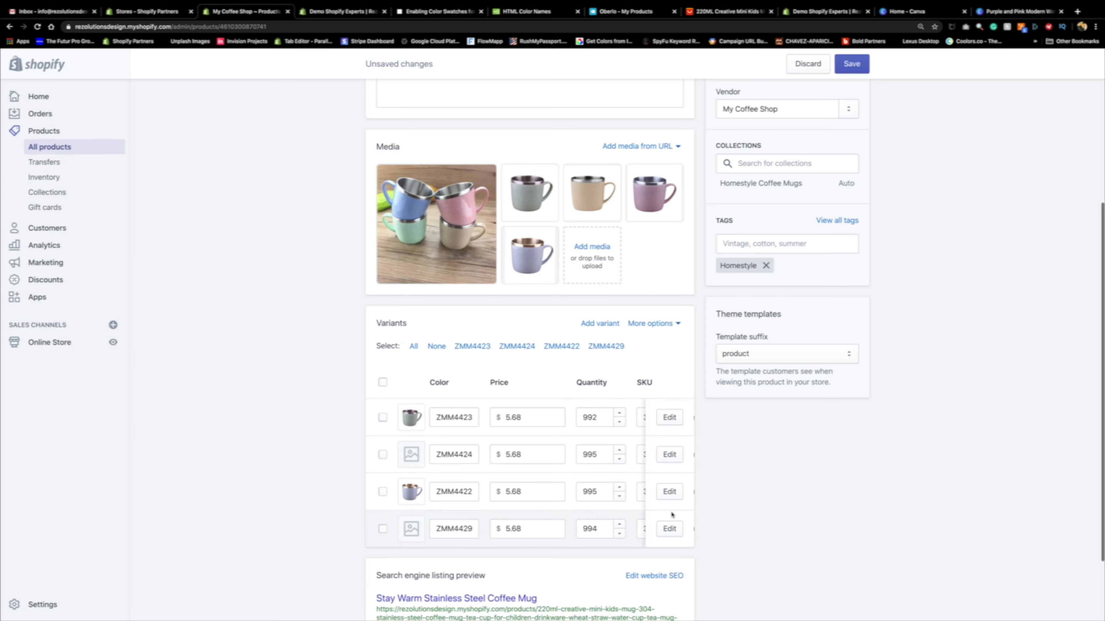
Look up the beige mug's color code on AliExpress and assign the beige mug image to the ZMM4424 variant in Shopify
click(695, 13)
click(574, 303)
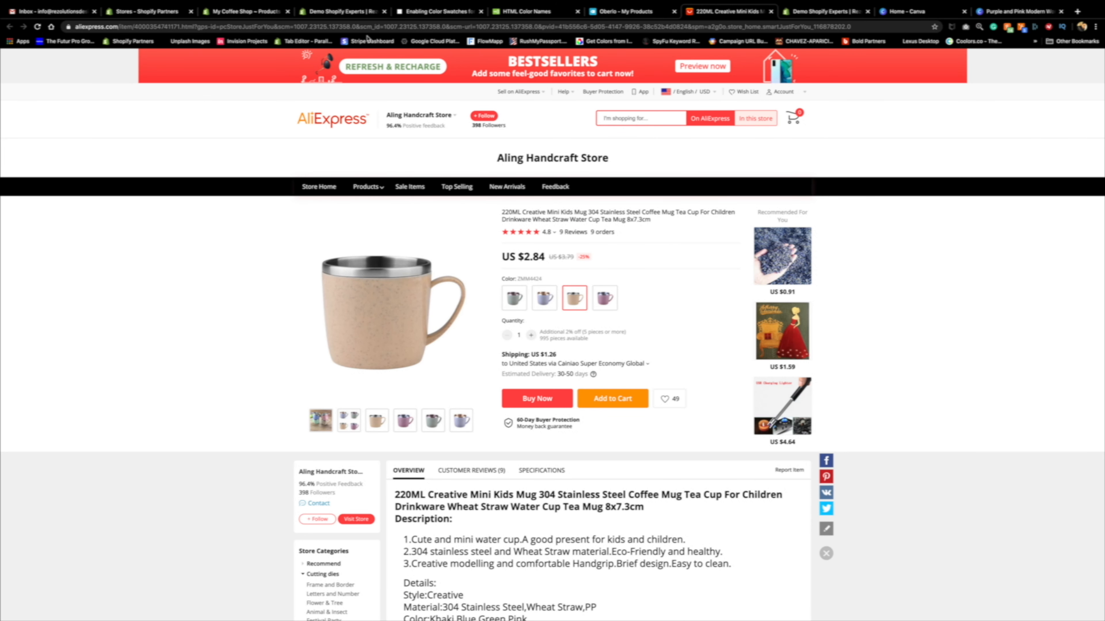
click(254, 13)
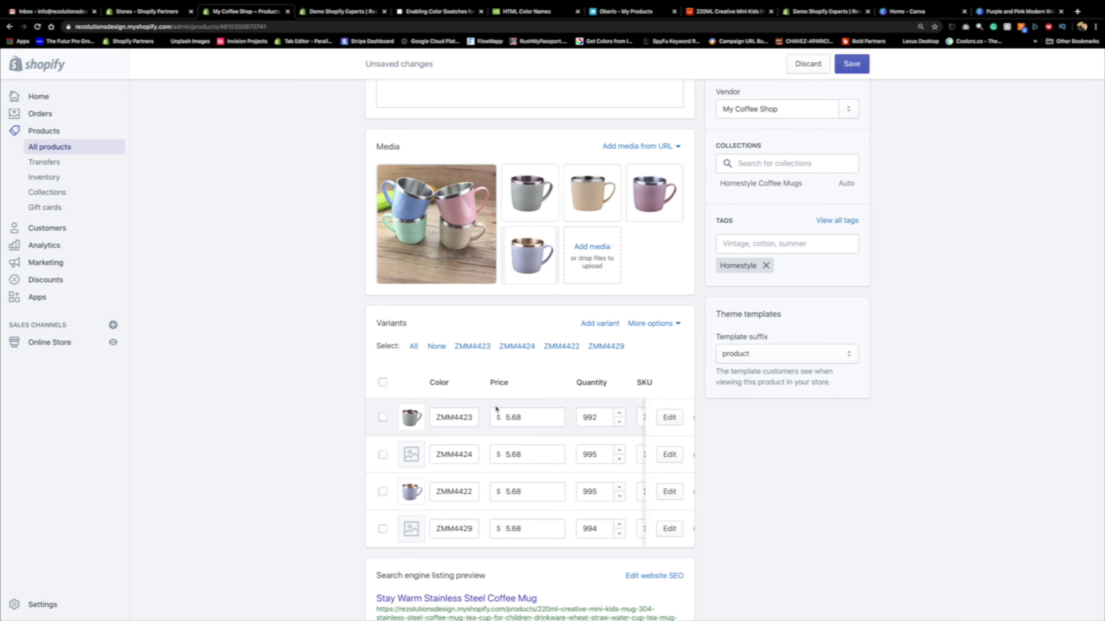
click(411, 455)
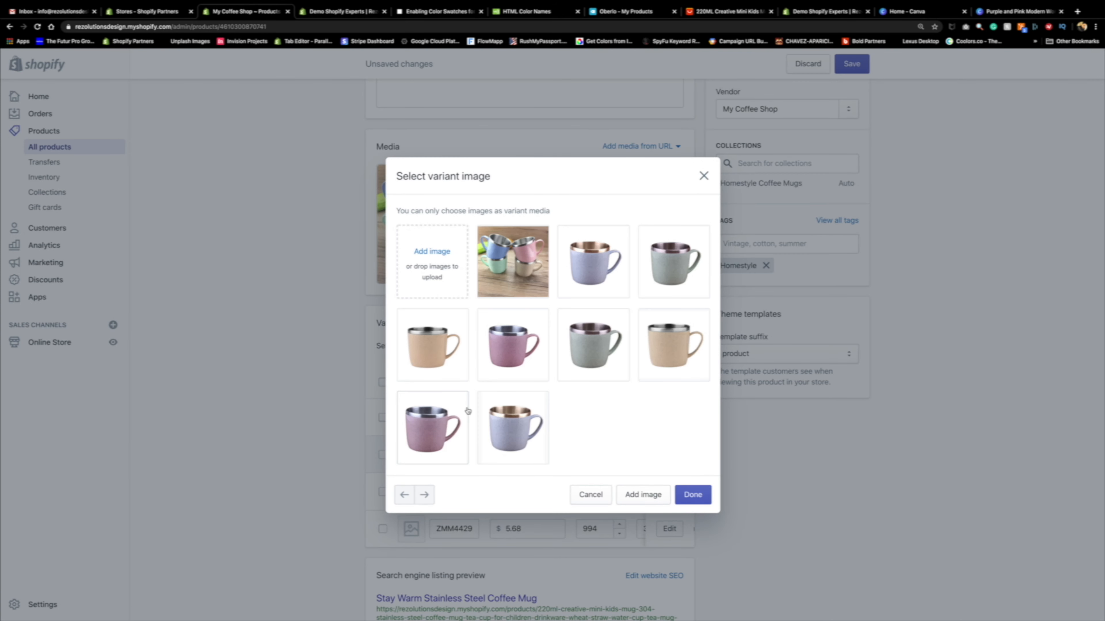
click(430, 347)
click(690, 496)
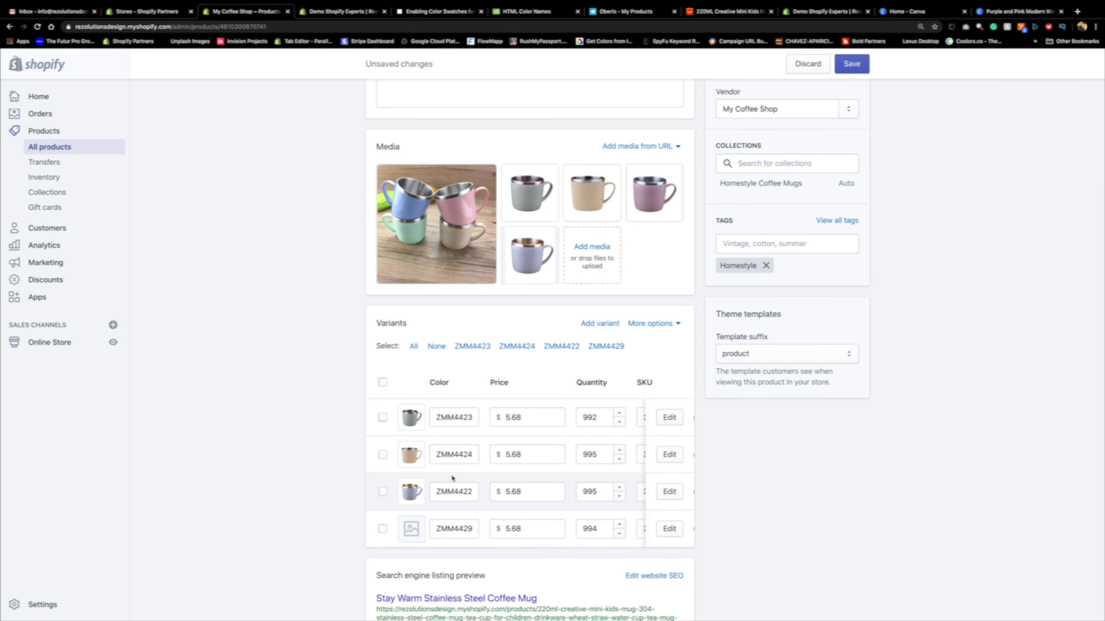
Assign the pink mug image to the ZMM4429 variant and save the product
click(411, 529)
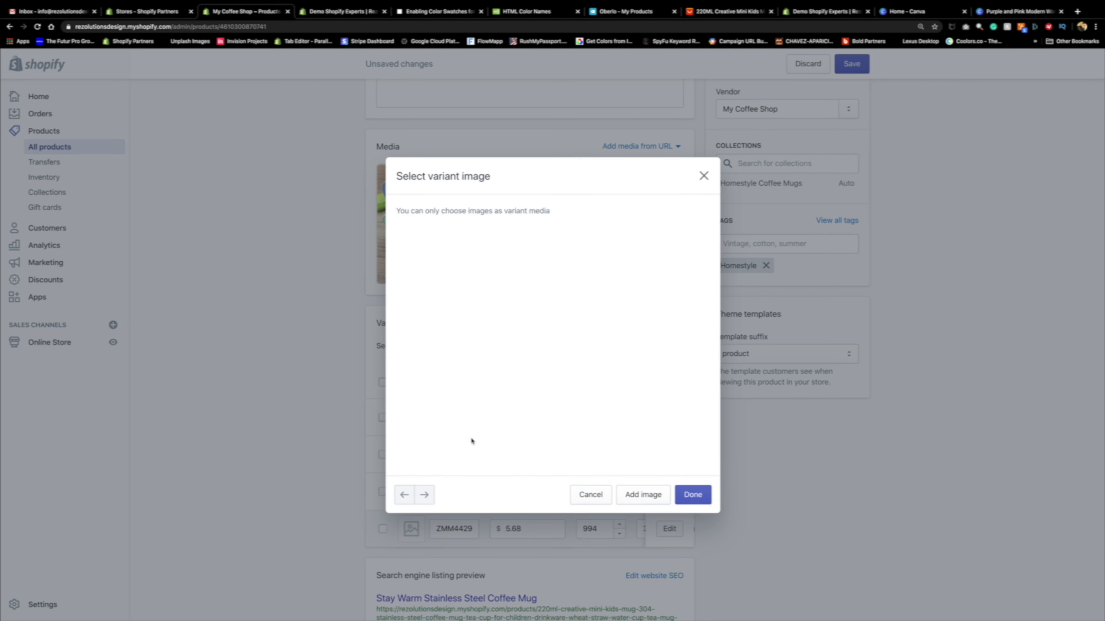
click(511, 366)
click(699, 497)
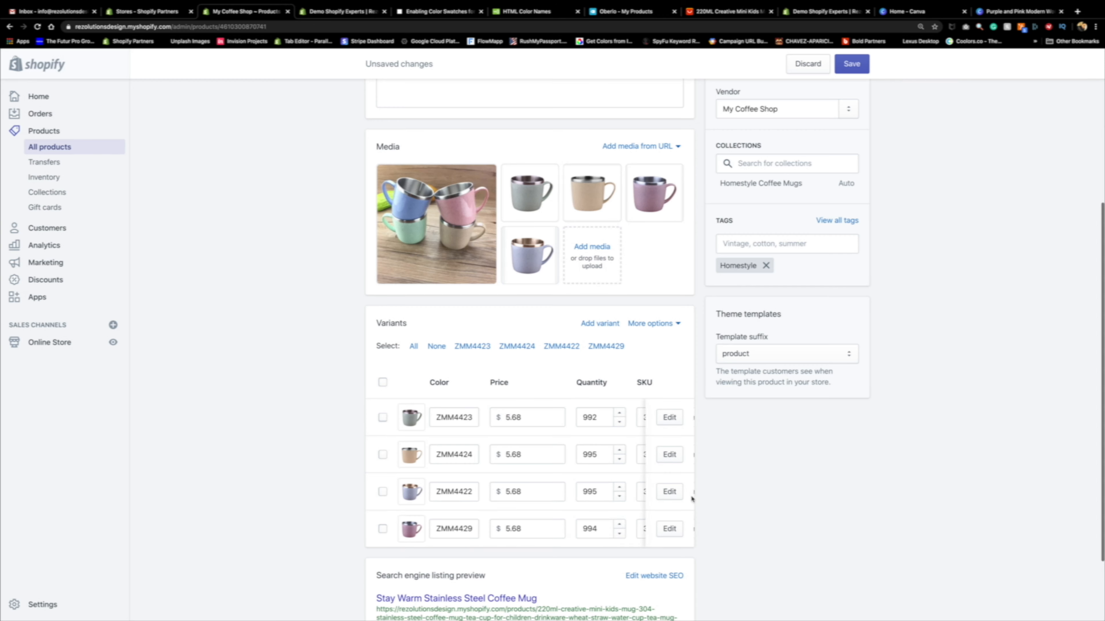
click(851, 63)
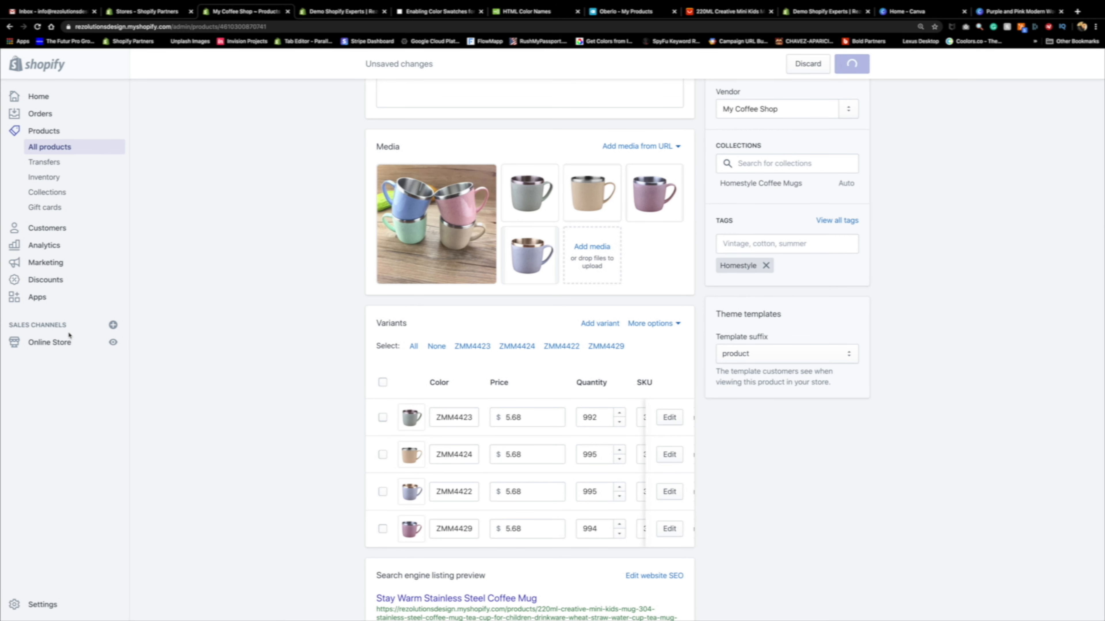
scroll(160, 336, down, 5)
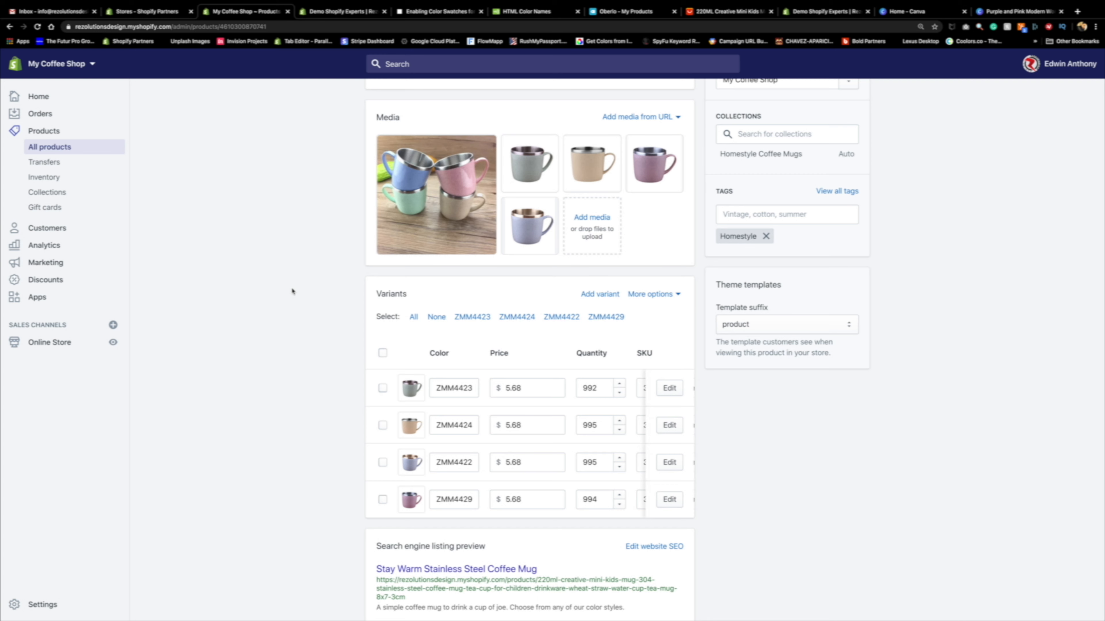
Open the coffee mug's product page from the Homestyle collection on the storefront and check its color swatches
click(349, 9)
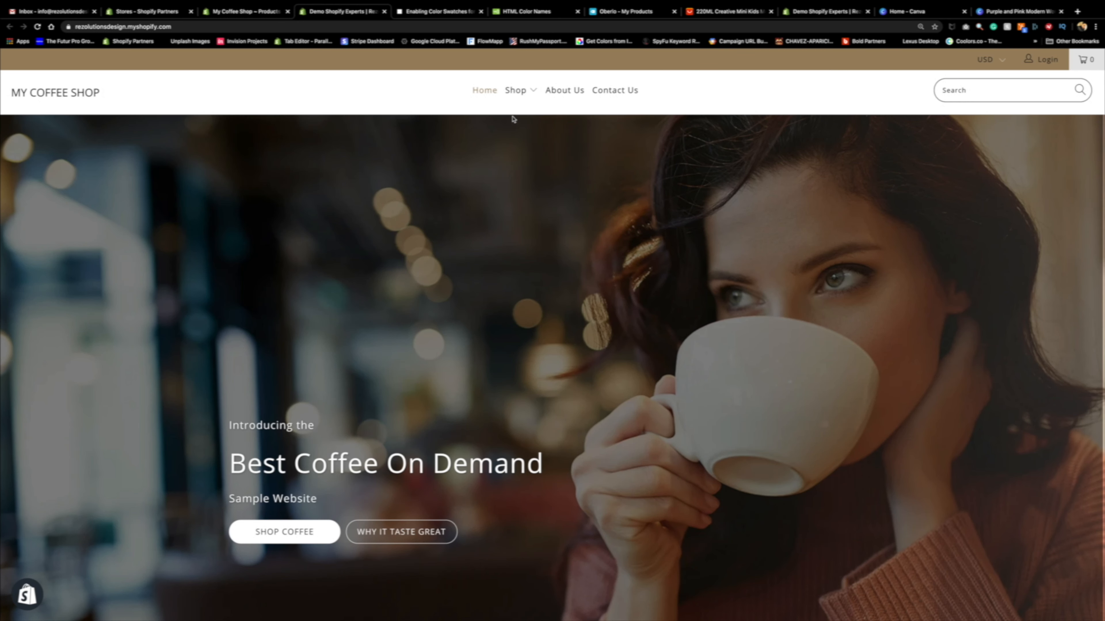
mouse_move(517, 92)
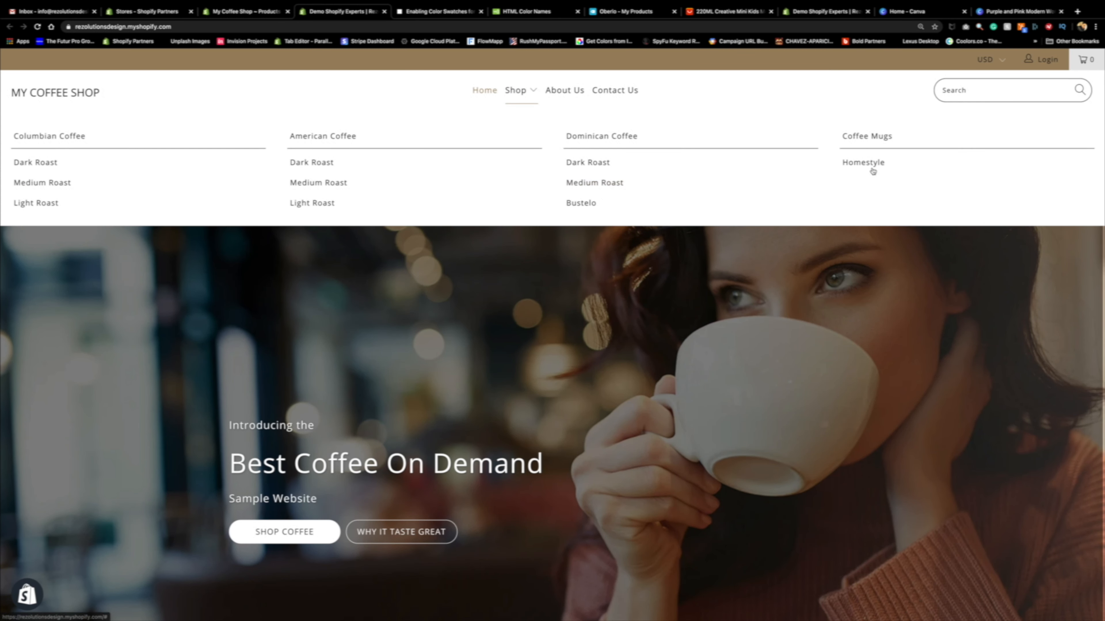
click(865, 164)
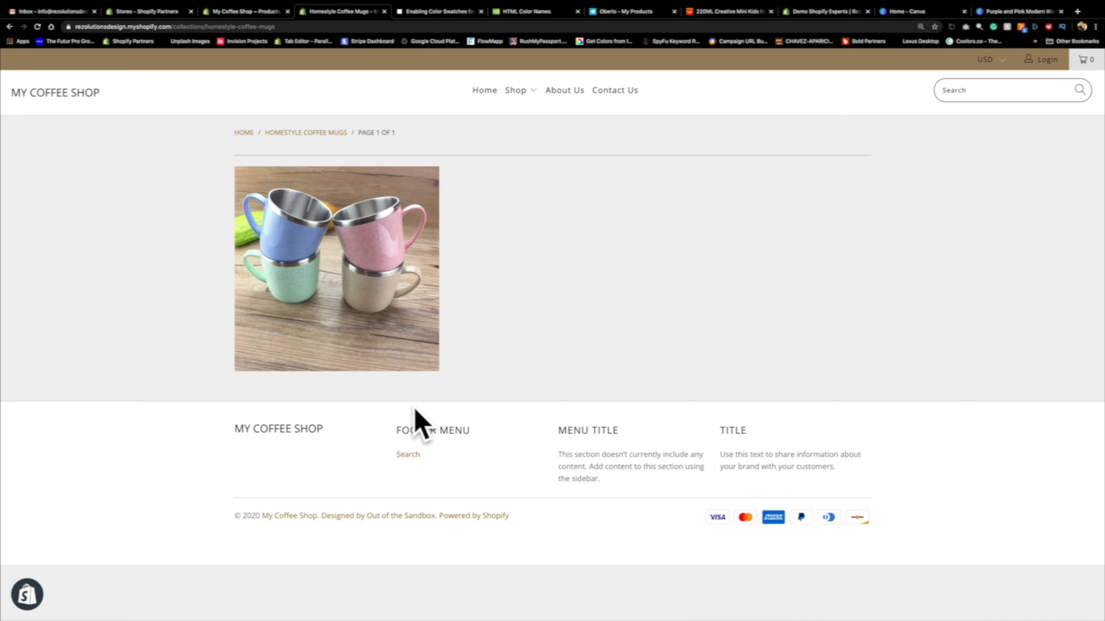
click(255, 306)
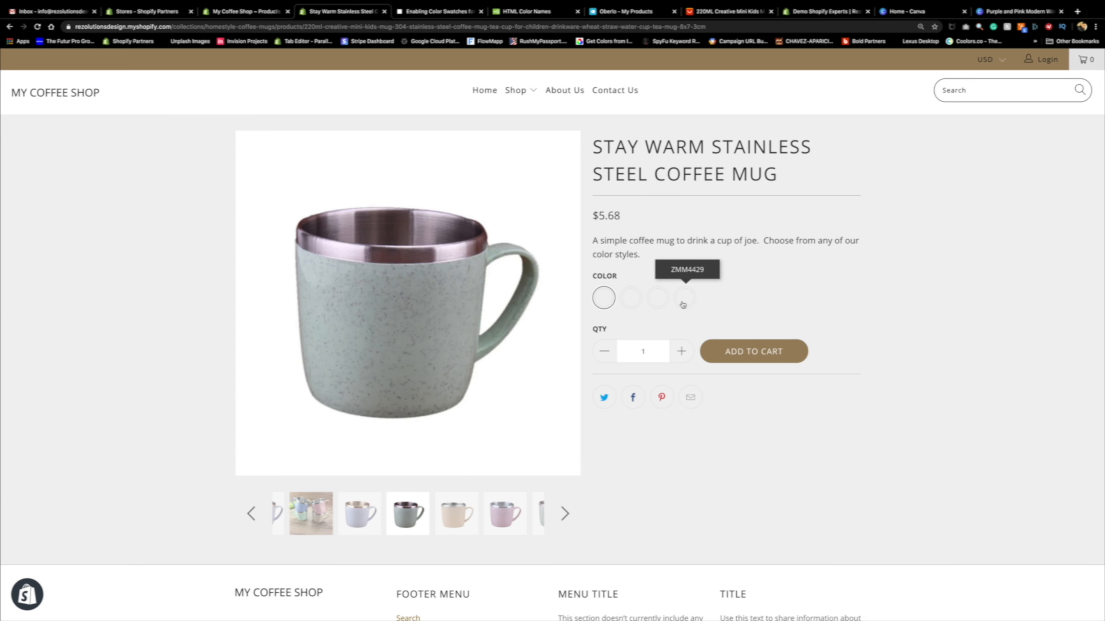
Rename the ZMM4423 color variant as Opaque Green on the mug's Shopify admin page
click(257, 14)
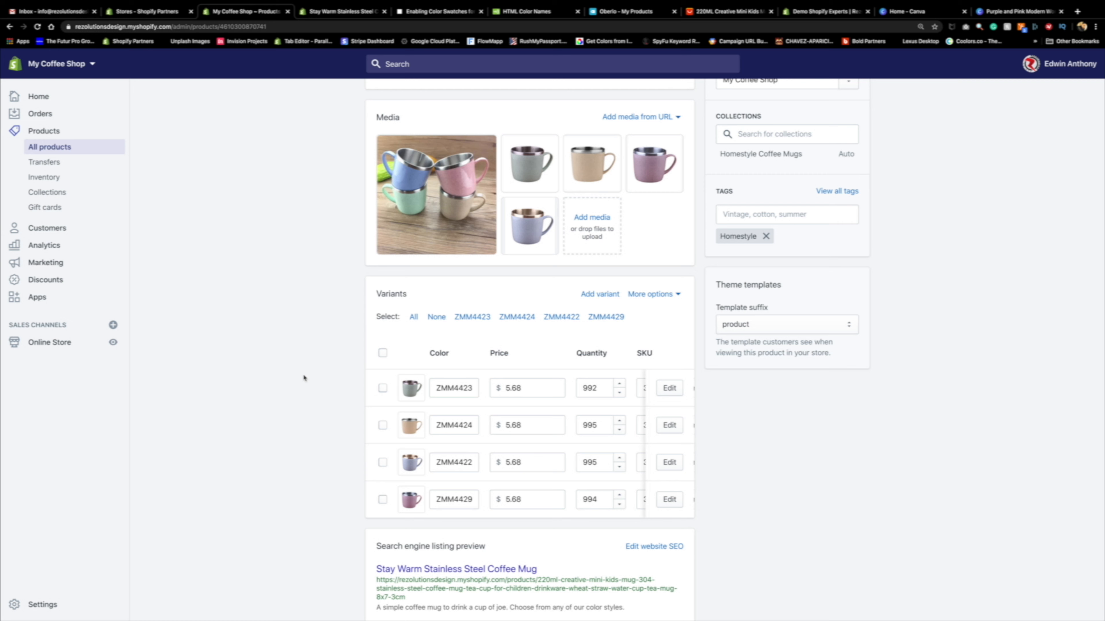
double_click(442, 390)
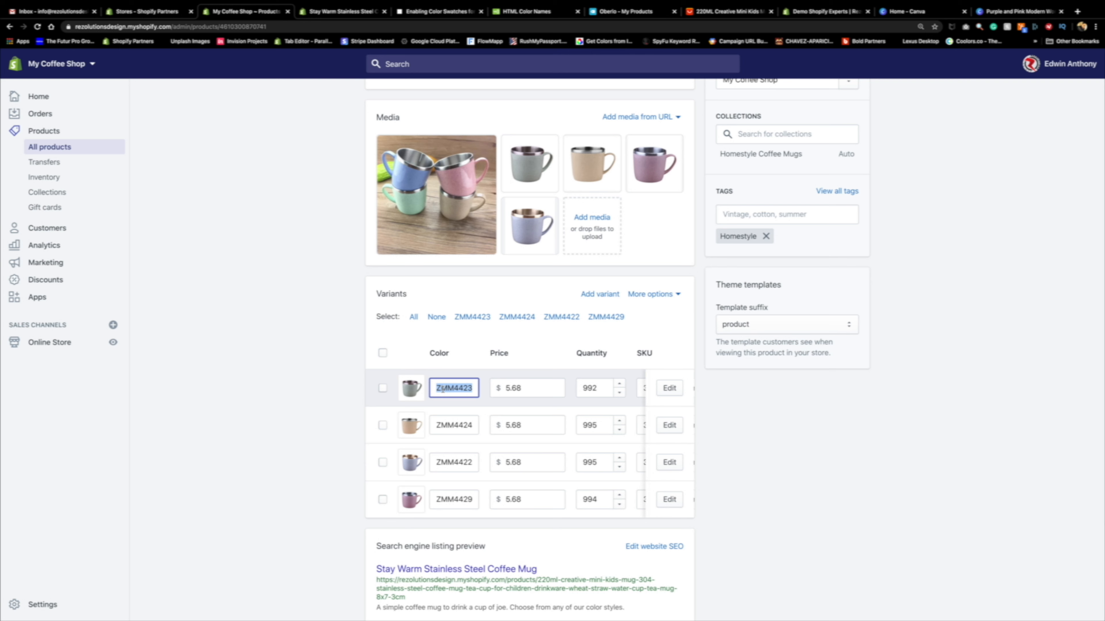
text(Opaqu)
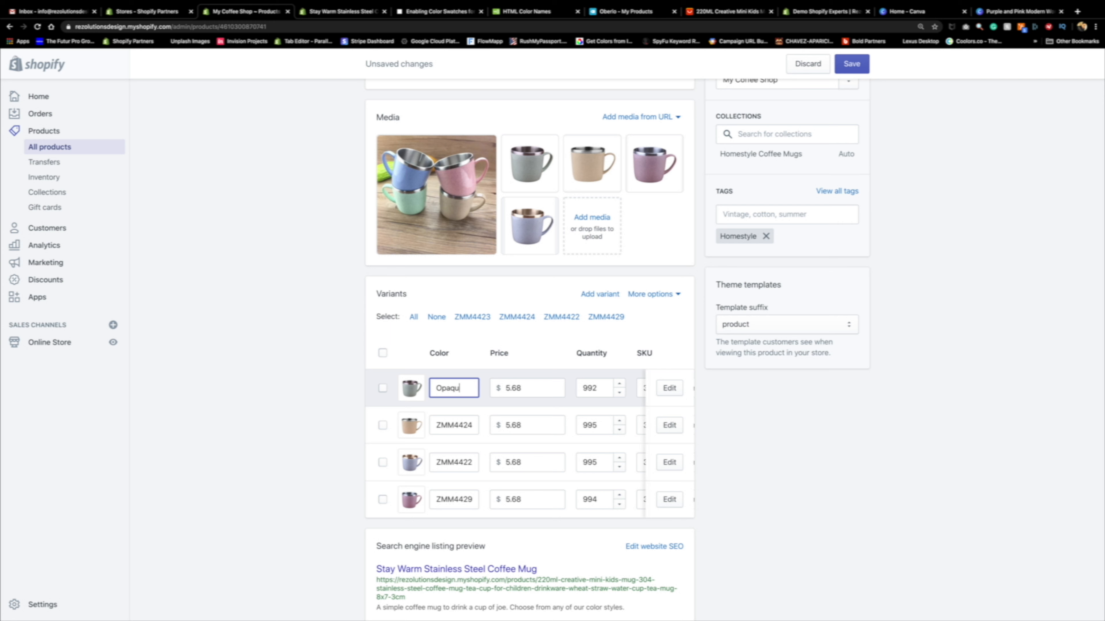
key(BackSpace)
key(BackSpace)
key(BackSpace)
text(aque Green)
Rename the ZMM4424 color variant as Beige and the ZMM4422 variant as Light Blue
double_click(455, 424)
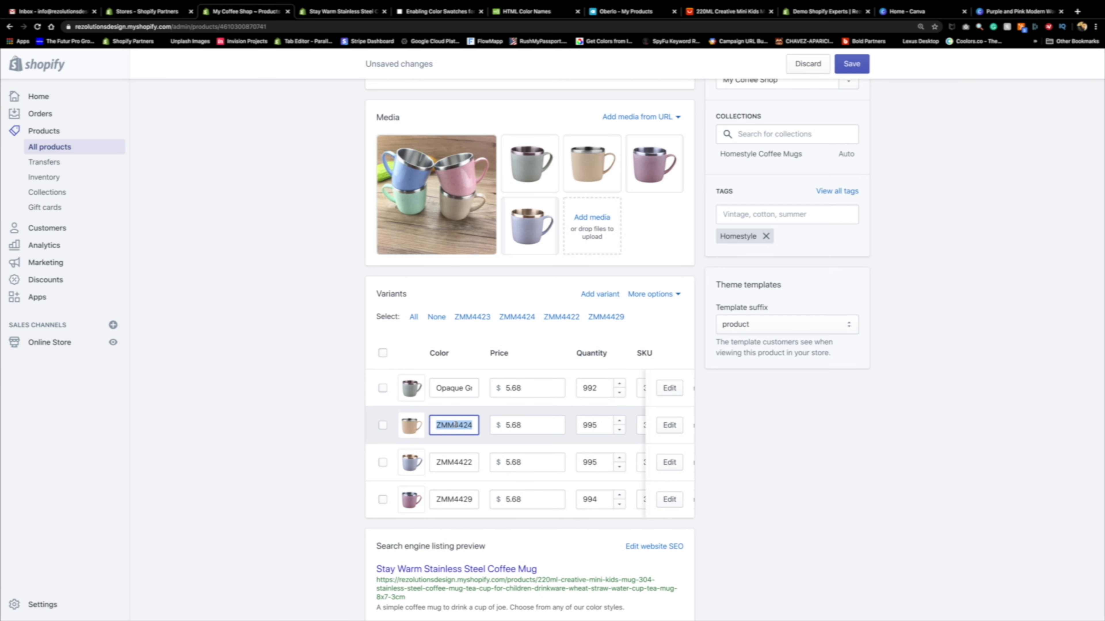
text(Beige)
double_click(459, 463)
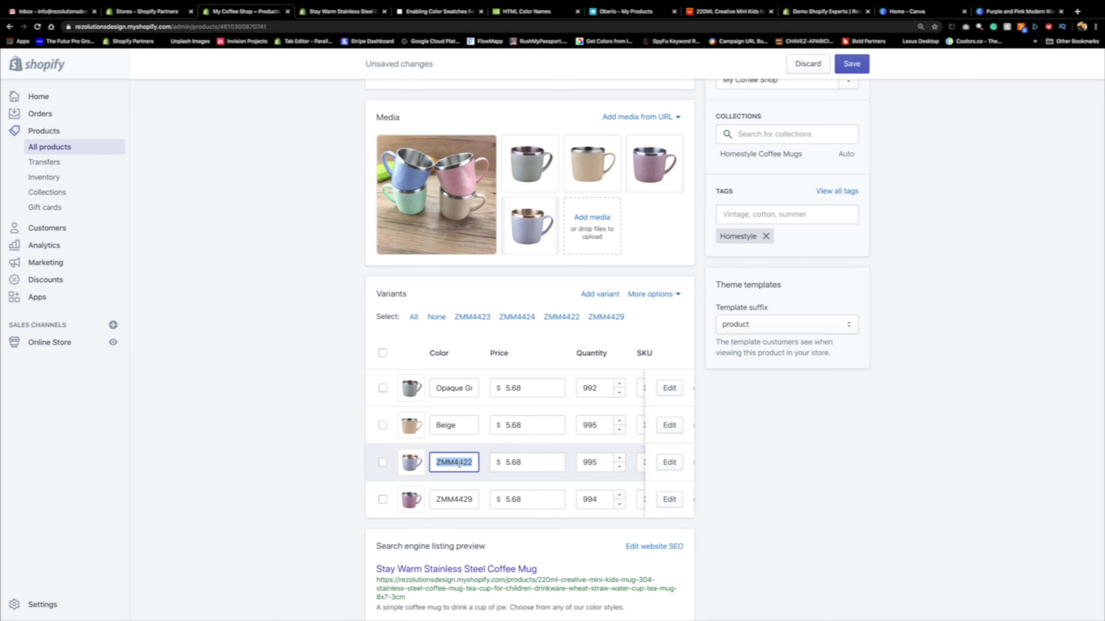
text(Light Blue)
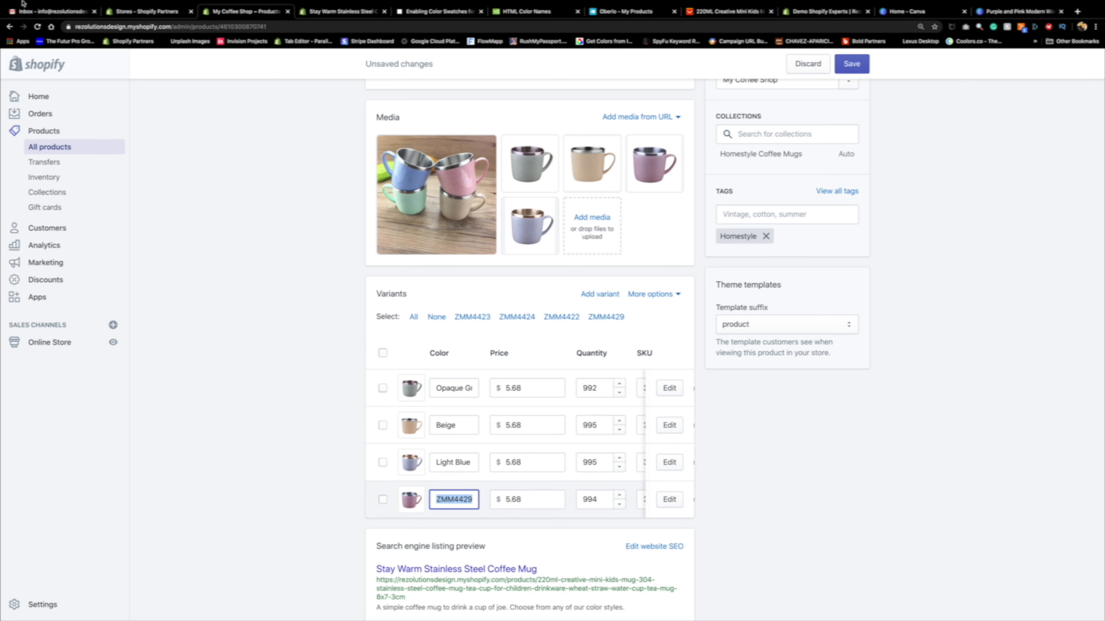
Rename the ZMM4429 color variant as Pale Pink, matching the image file name on the desktop, and save the product
click(26, 15)
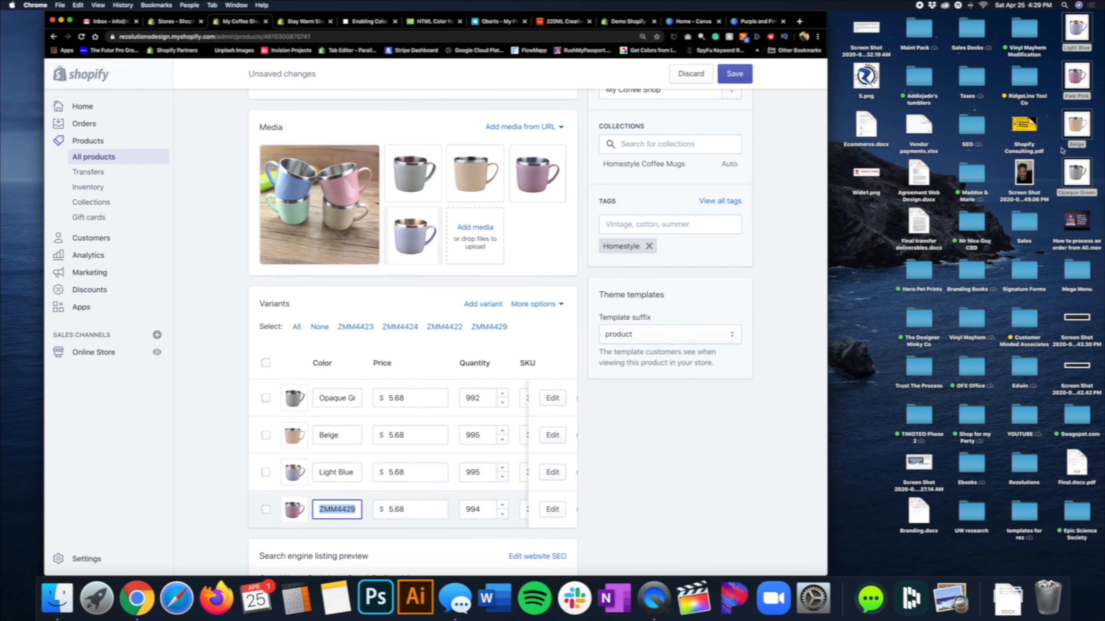
double_click(343, 508)
text(Pale Pink)
key(Return)
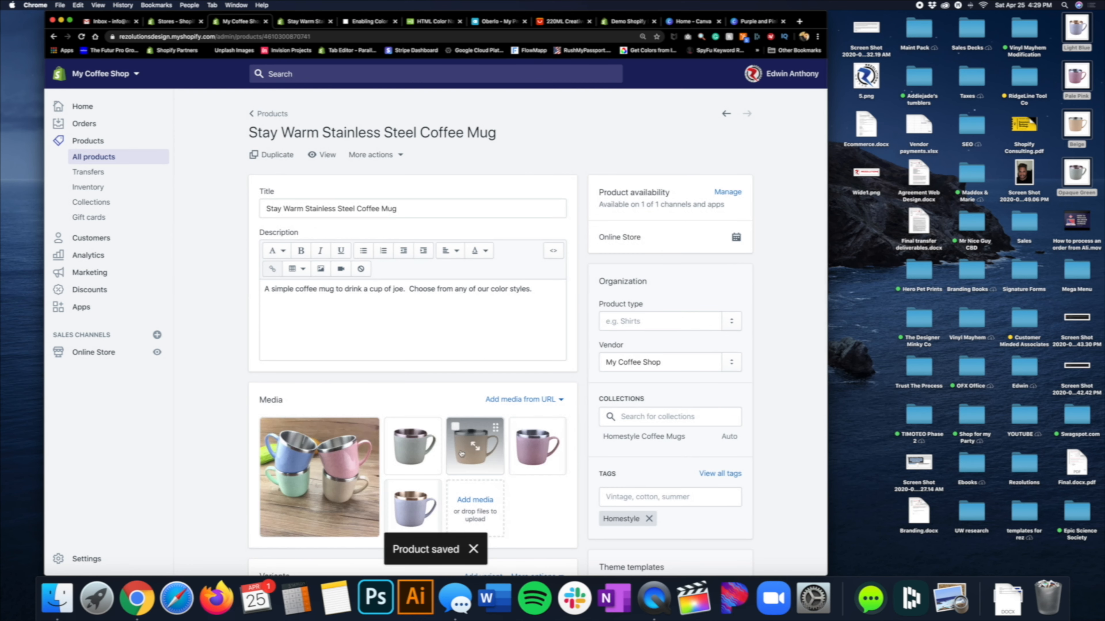
Reload the mug's storefront page and preview the beige, blue and pink color swatches
click(298, 22)
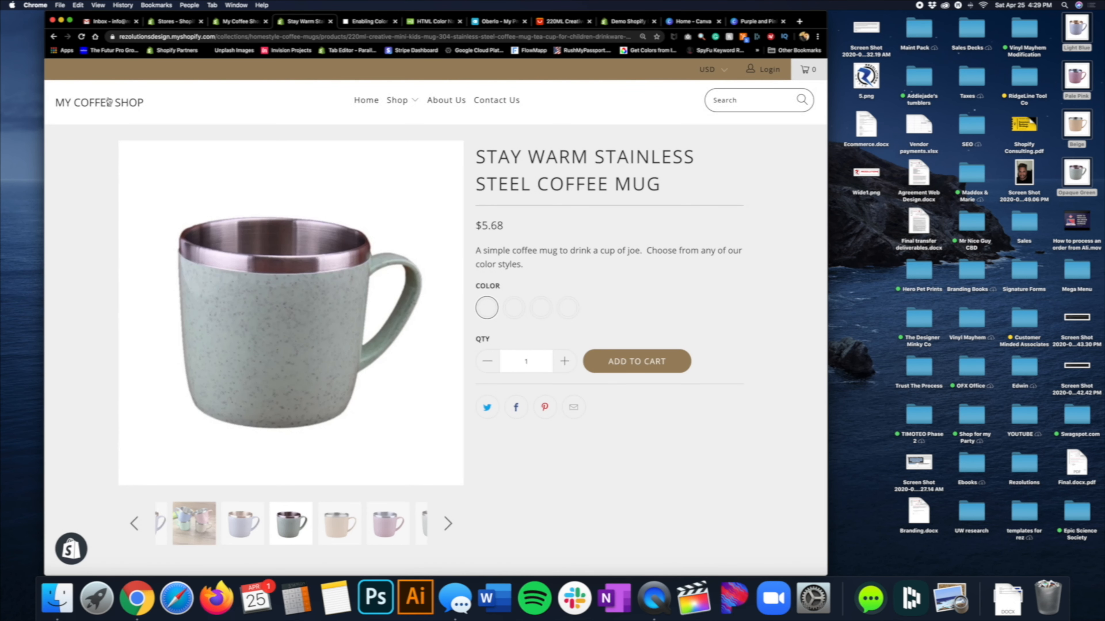
click(80, 37)
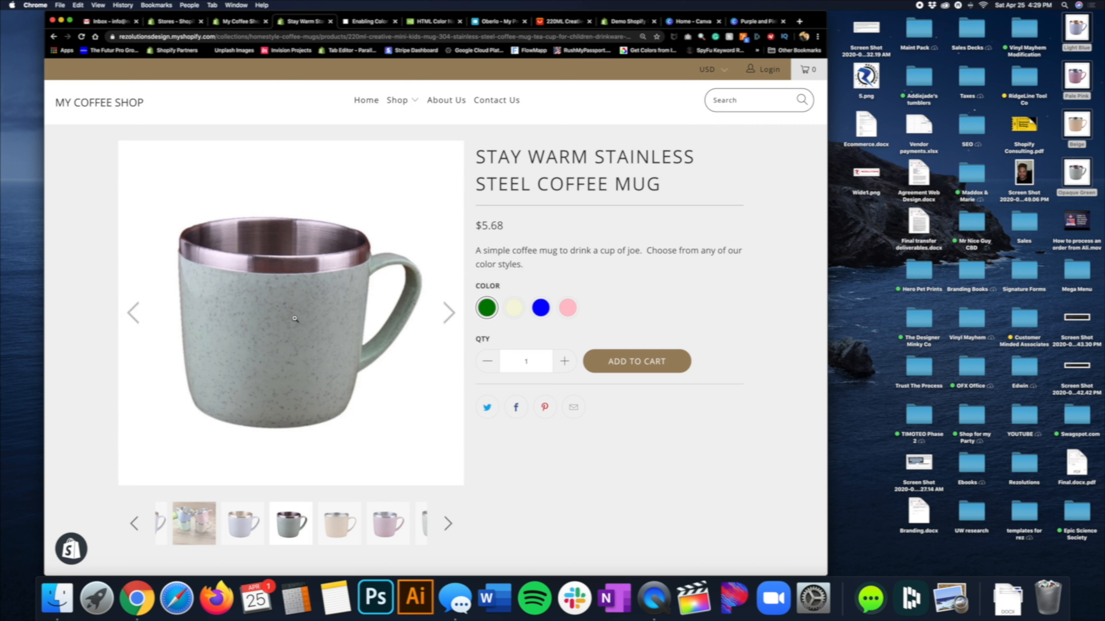
click(513, 307)
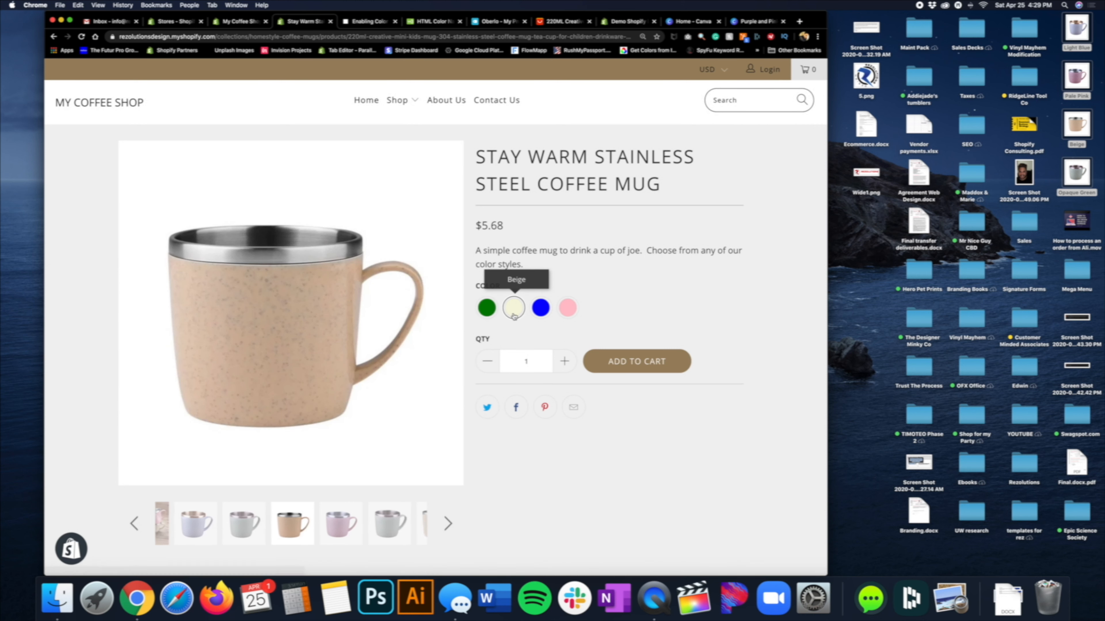
click(548, 314)
click(568, 309)
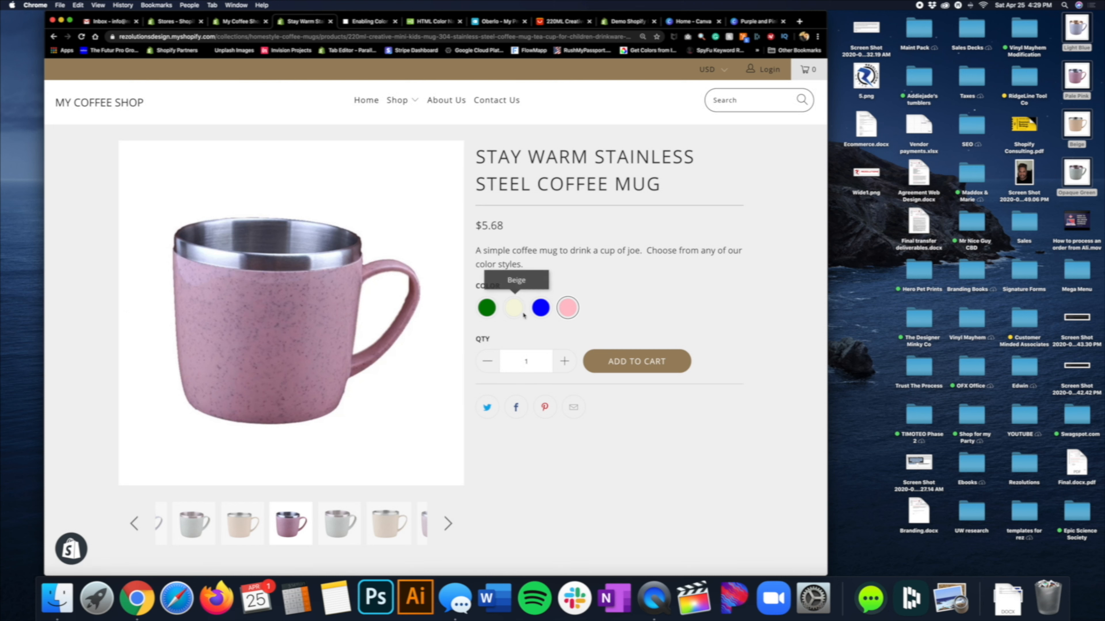
Return to the storefront home page and reopen the coffee mug through the Homestyle collection
click(111, 106)
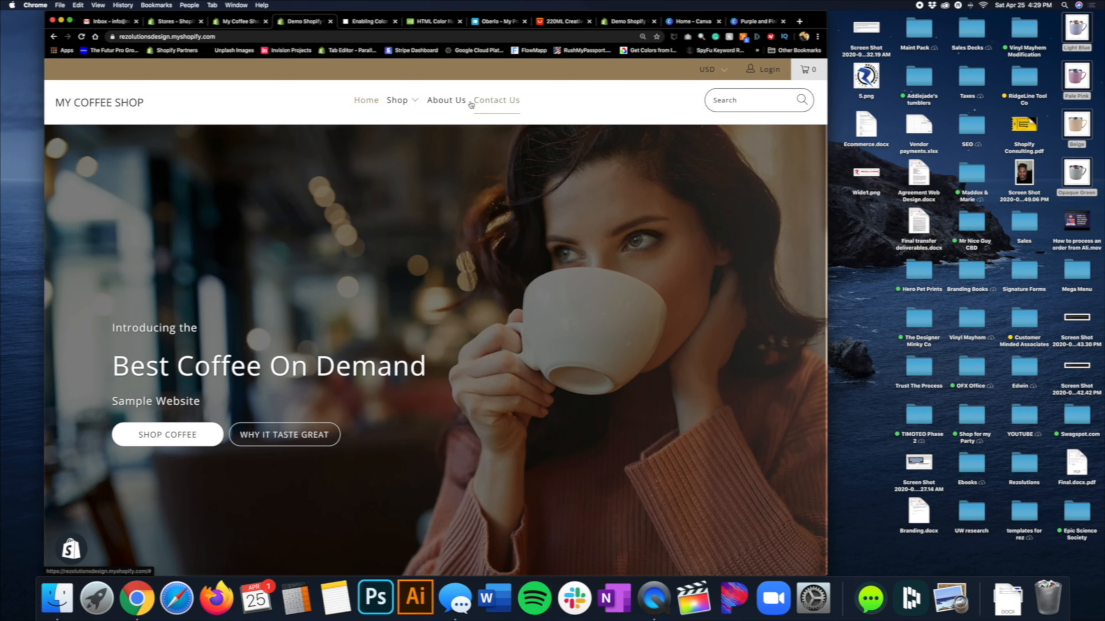
mouse_move(397, 101)
click(672, 176)
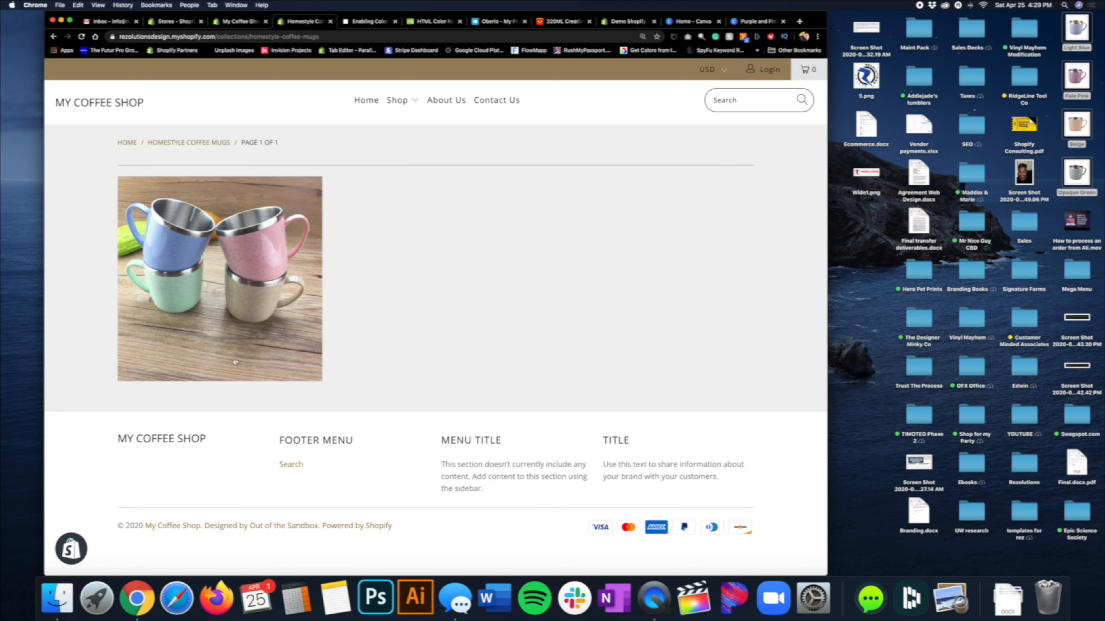
click(283, 289)
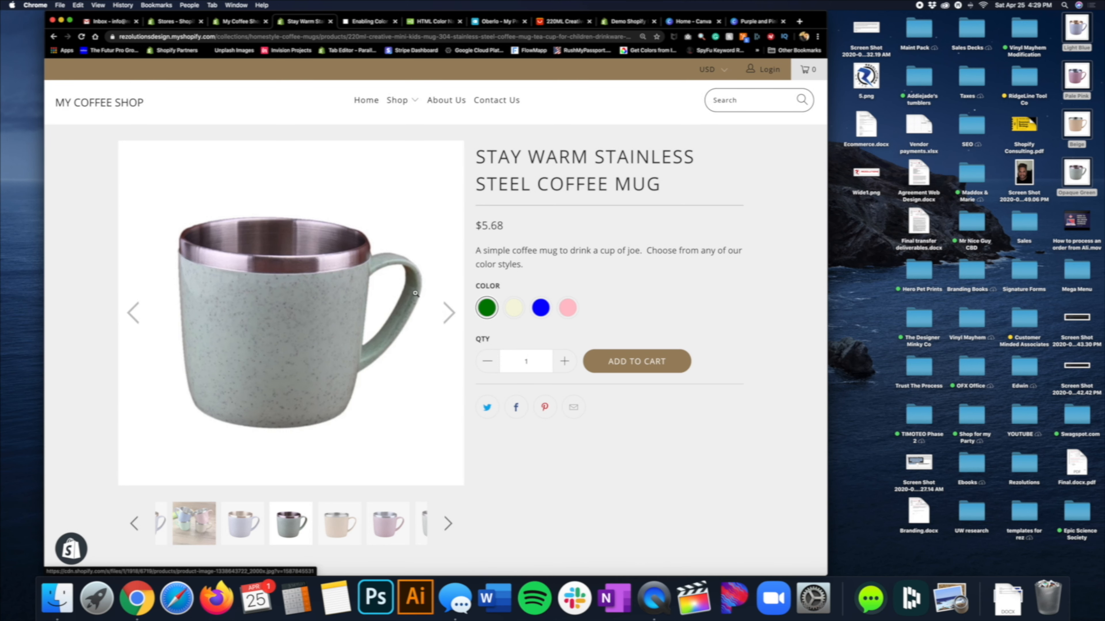
Reload the mug in the Shopify admin and reorder its media so the green and beige images precede the blue one
click(231, 22)
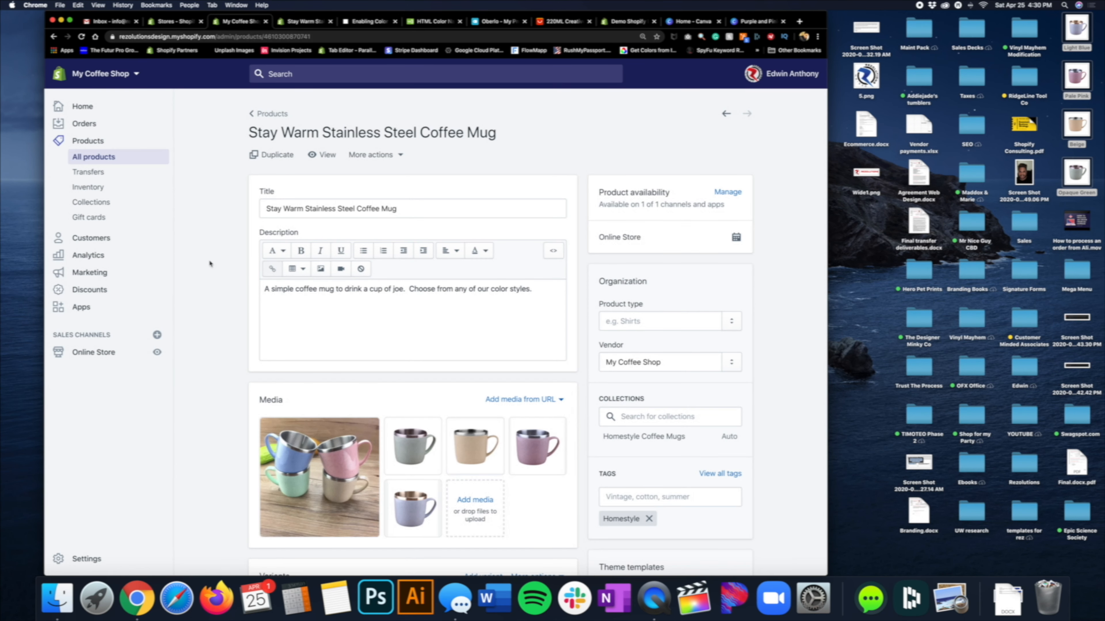
click(82, 37)
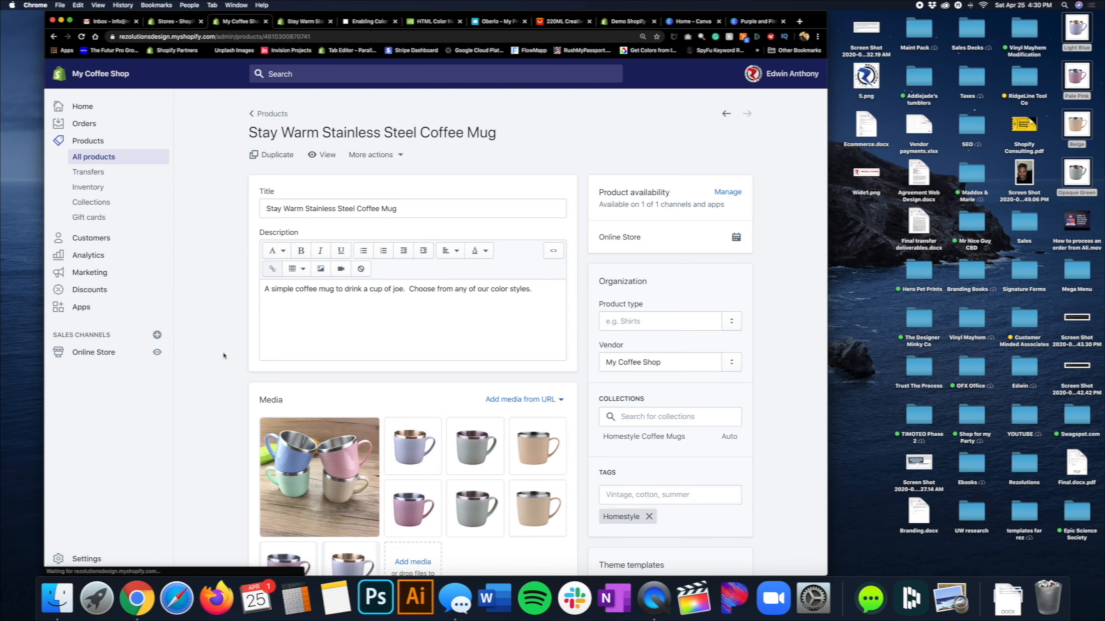
scroll(214, 355, down, 5)
scroll(222, 356, down, 1)
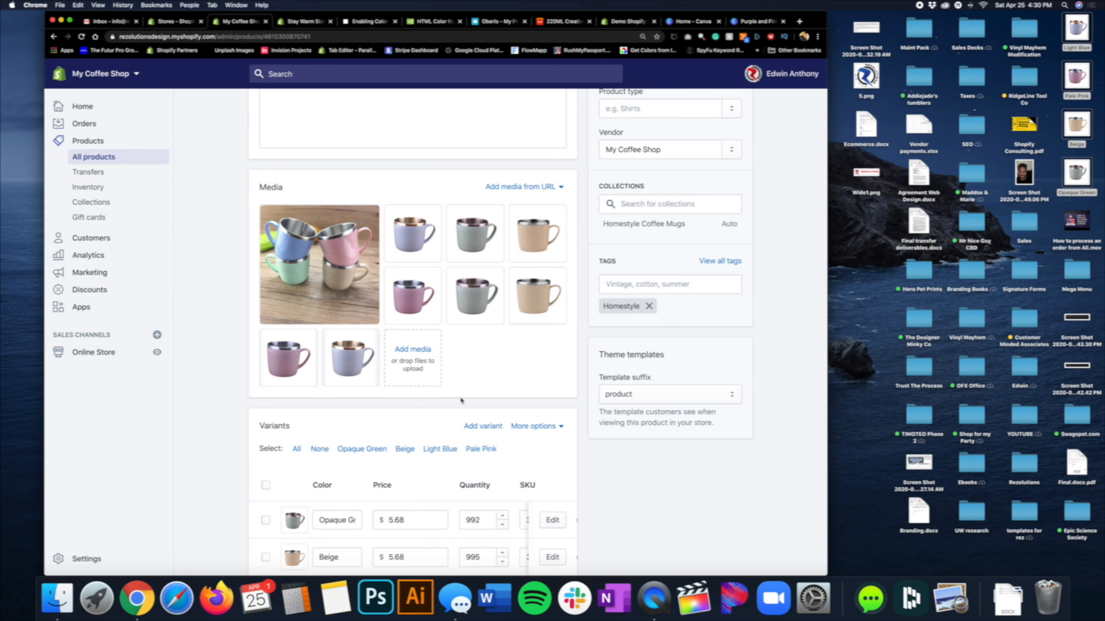
scroll(461, 400, down, 2)
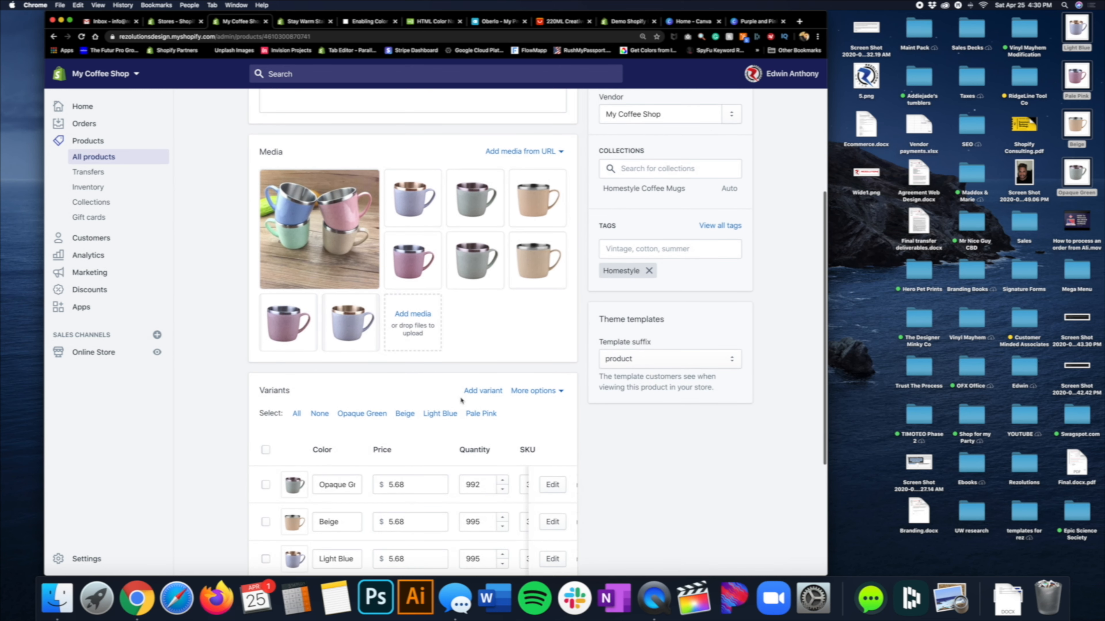
scroll(461, 400, down, 5)
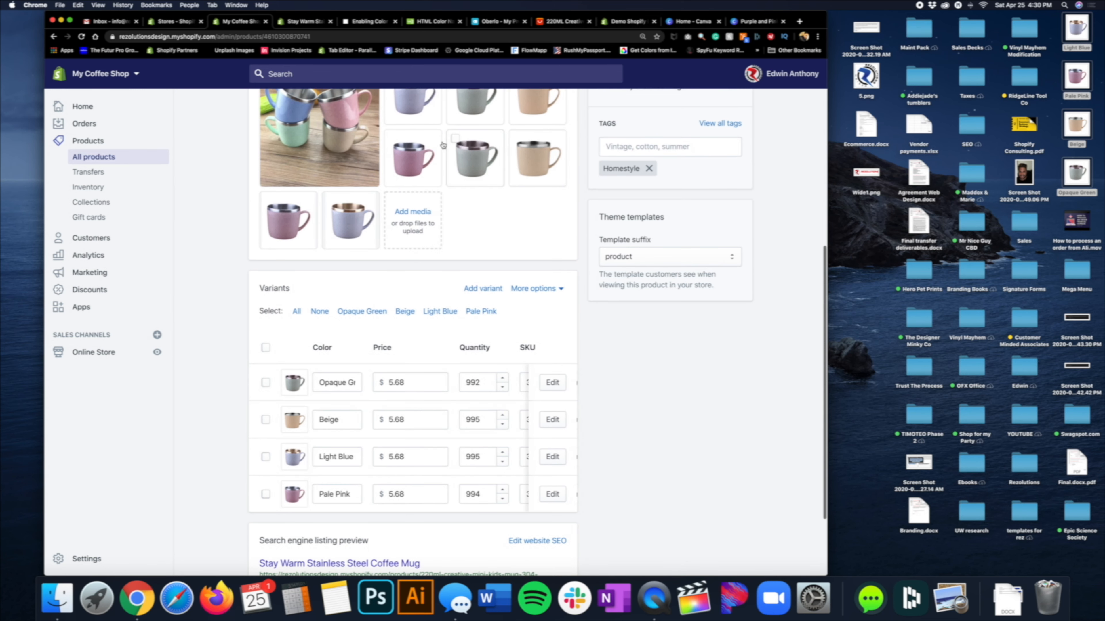
scroll(466, 260, up, 3)
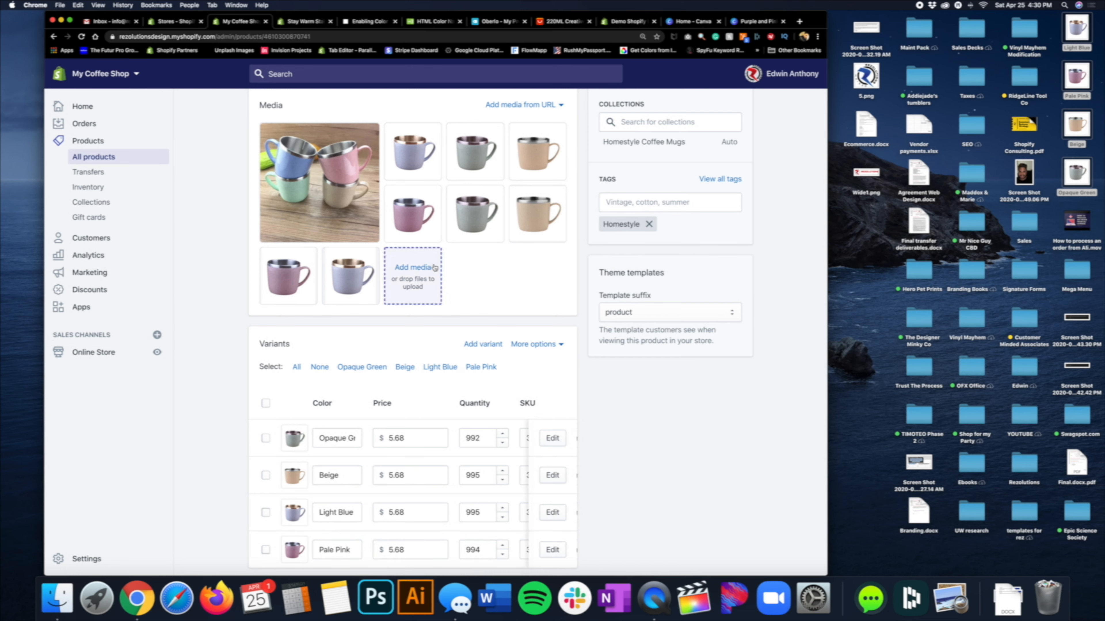
drag(485, 167, 418, 167)
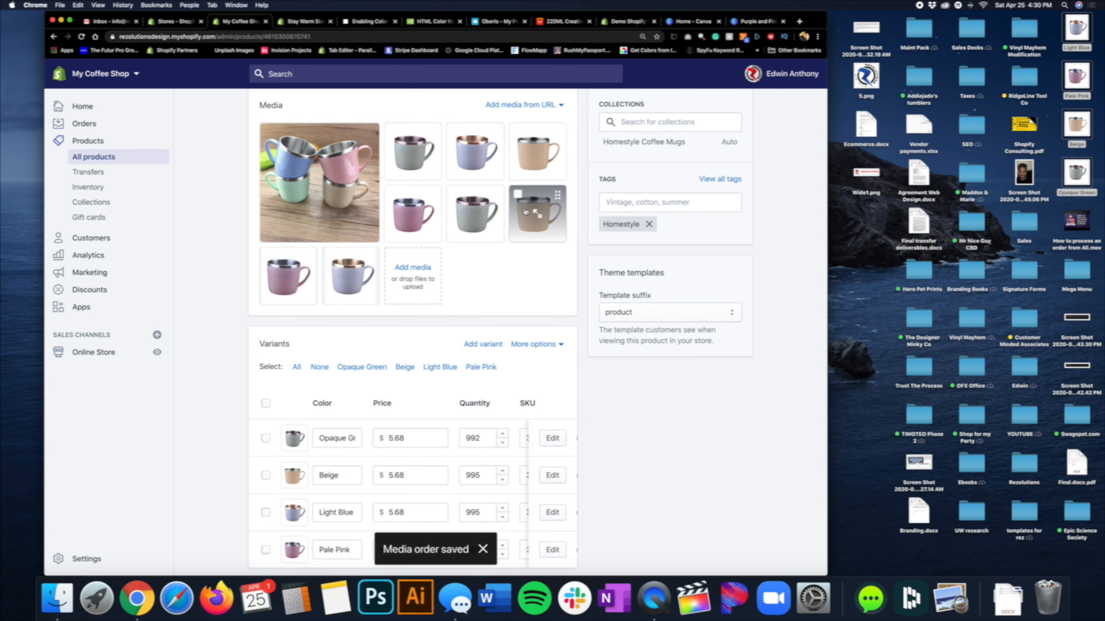
drag(538, 168, 470, 165)
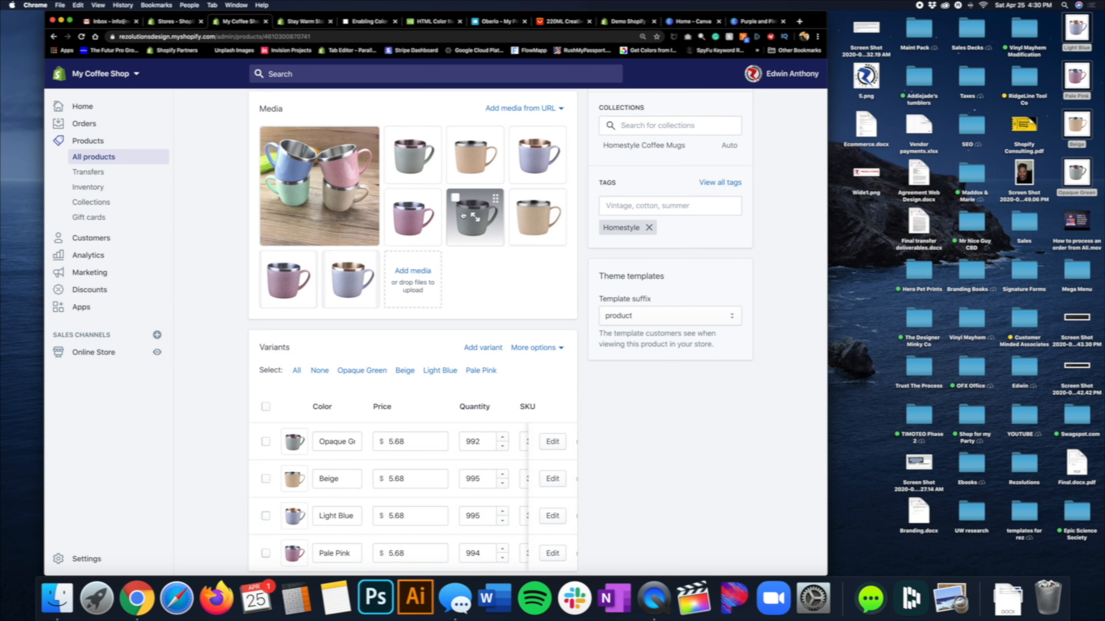
Delete the four duplicate green, beige, pink and blue mug images at the end of the product's media
click(454, 197)
click(517, 199)
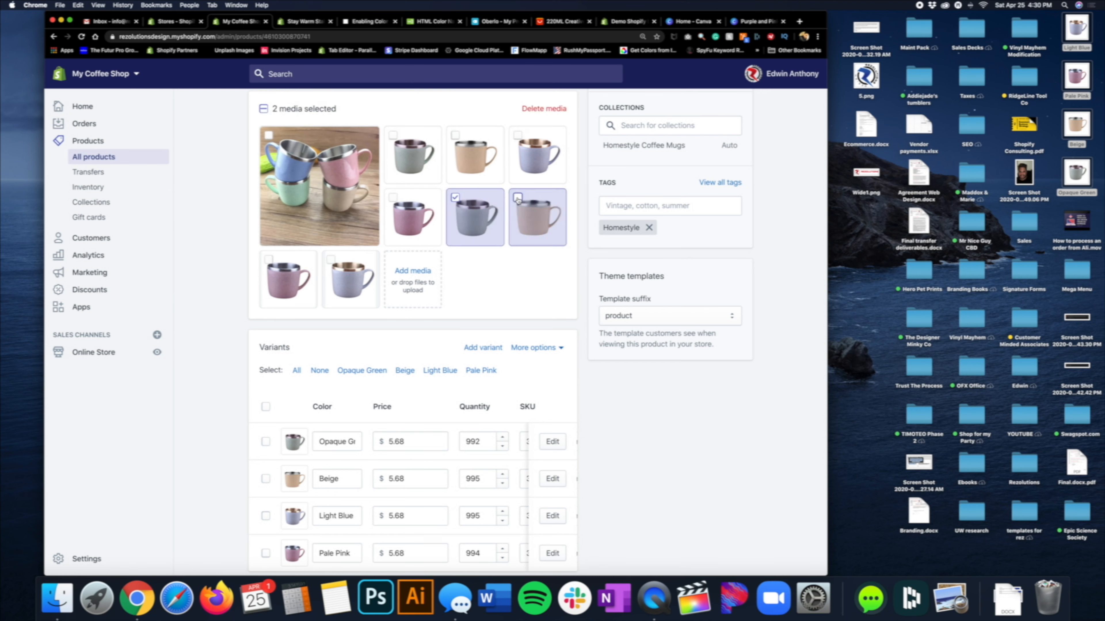
click(269, 260)
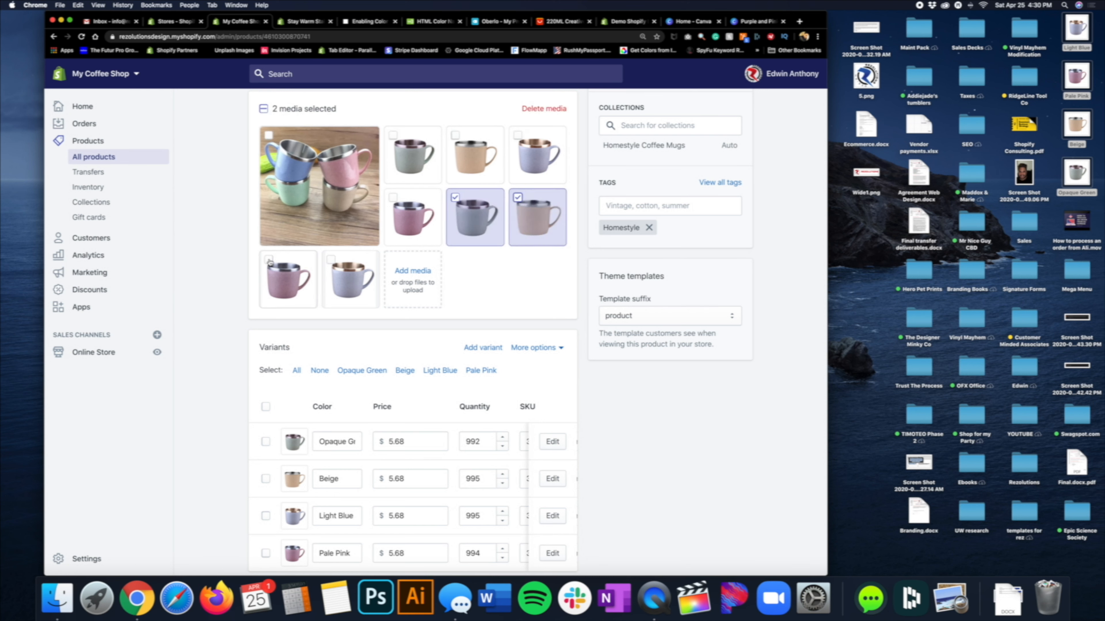
click(331, 260)
click(549, 109)
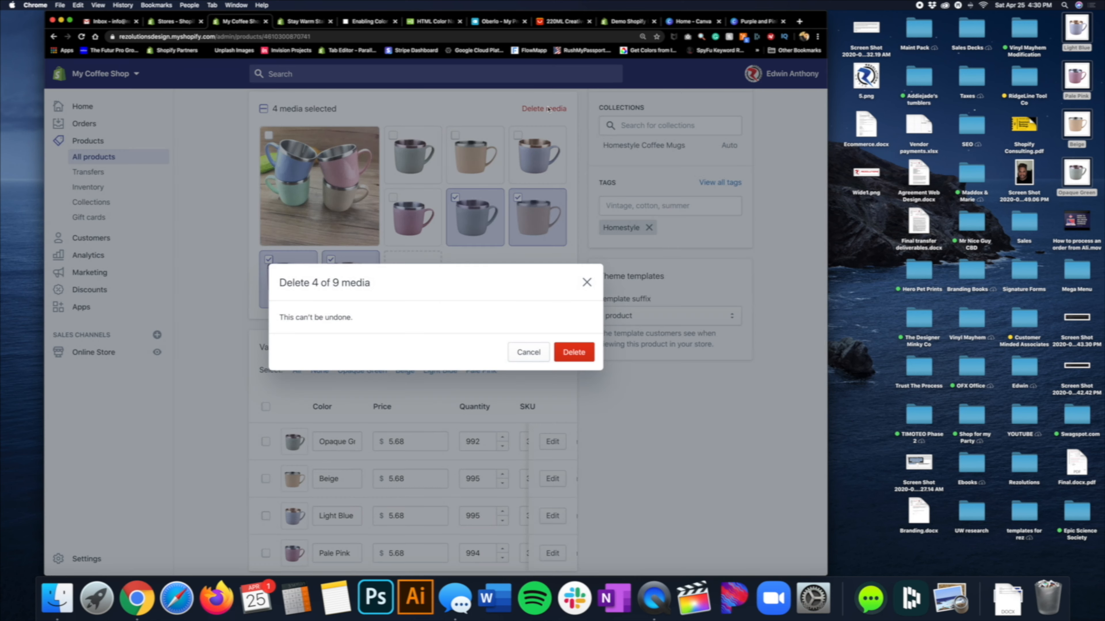
click(561, 350)
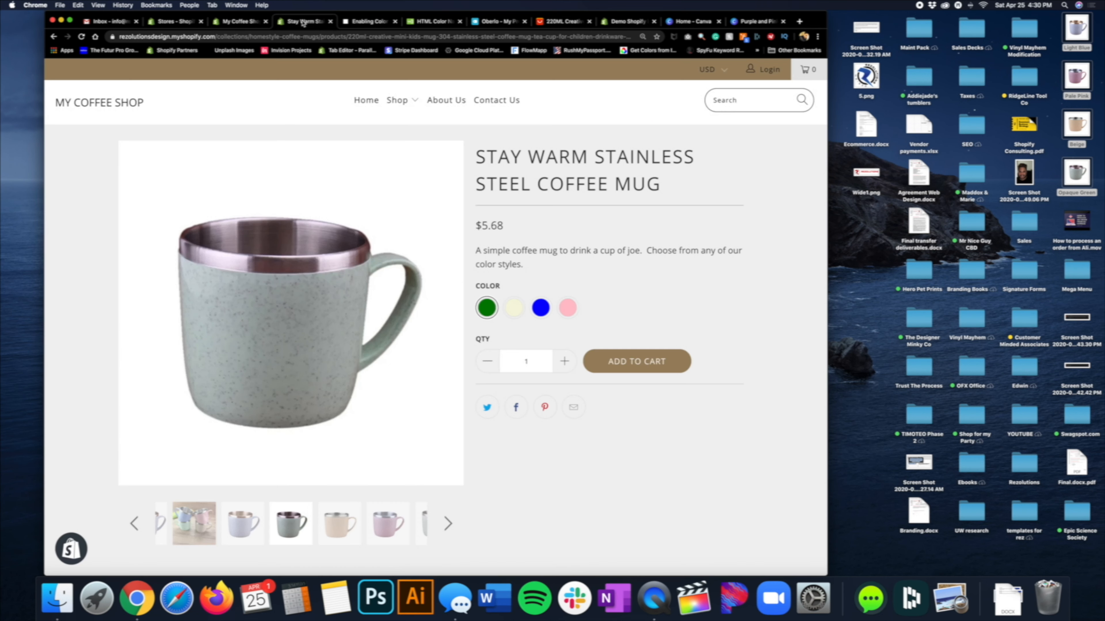
Browse through the mug's image thumbnails on the storefront product page
click(300, 22)
click(448, 524)
click(448, 524)
click(448, 524)
click(448, 524)
click(448, 524)
click(448, 524)
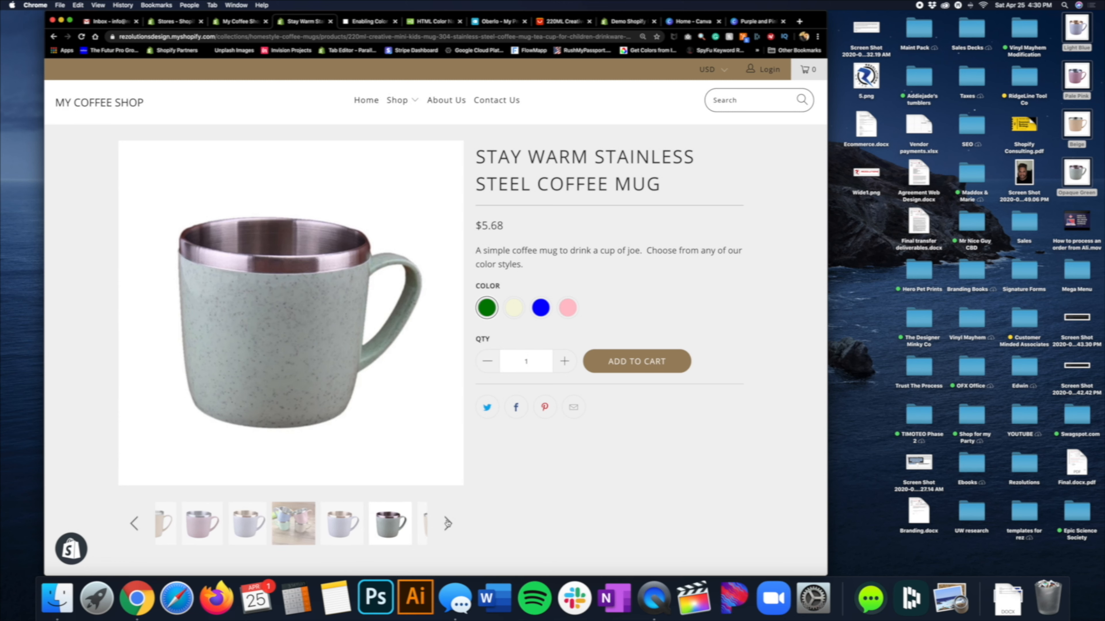
Reload the storefront product page and view the beige and blue mug images in the gallery
click(81, 36)
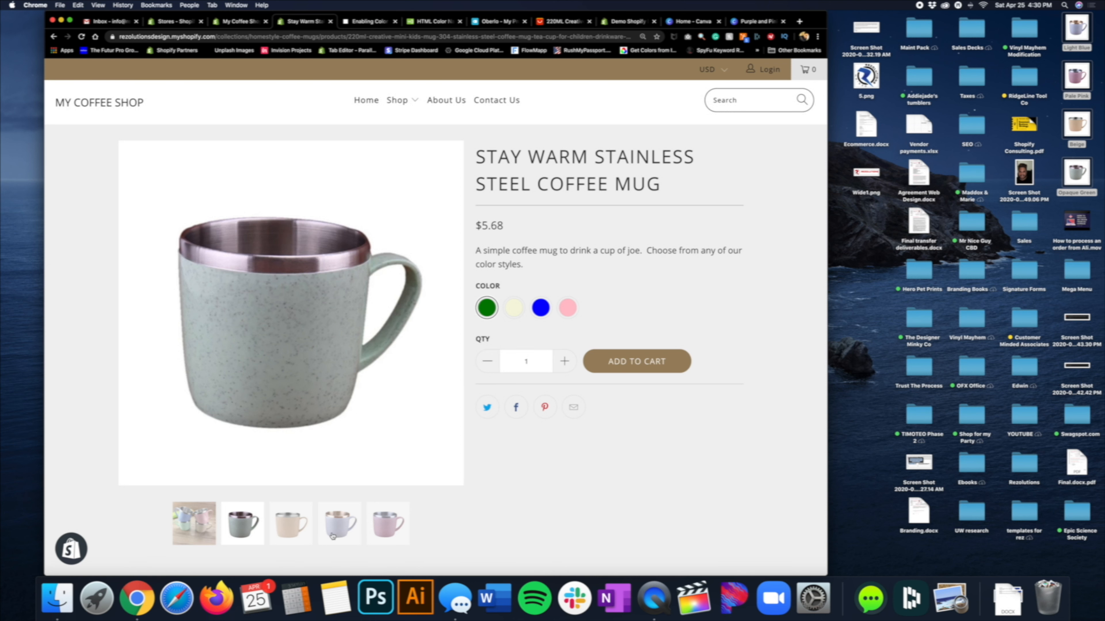
click(293, 530)
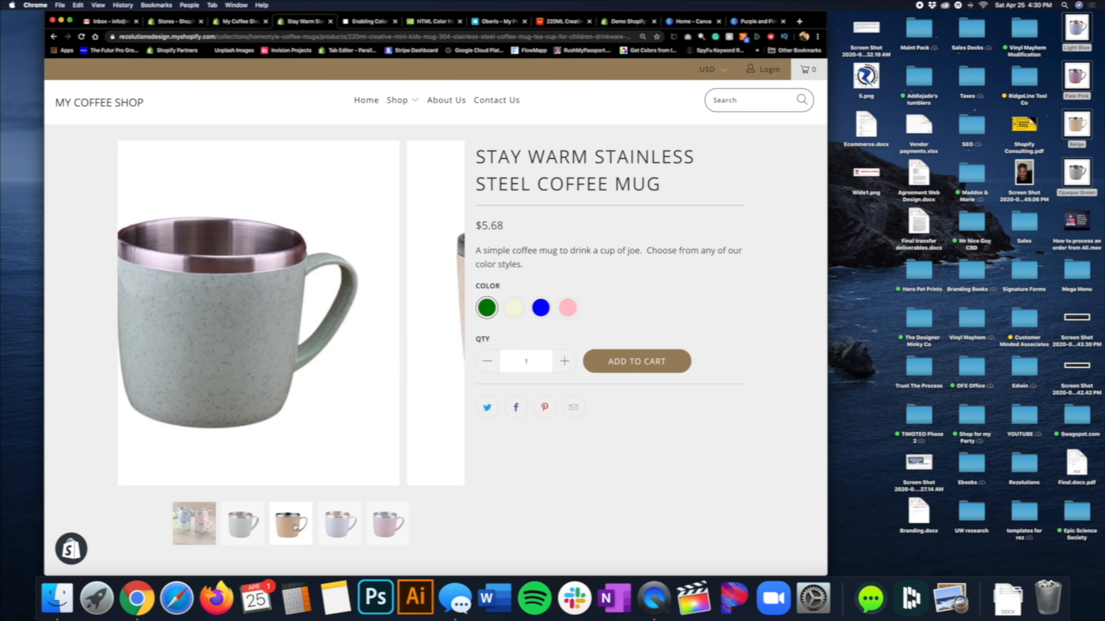
click(335, 523)
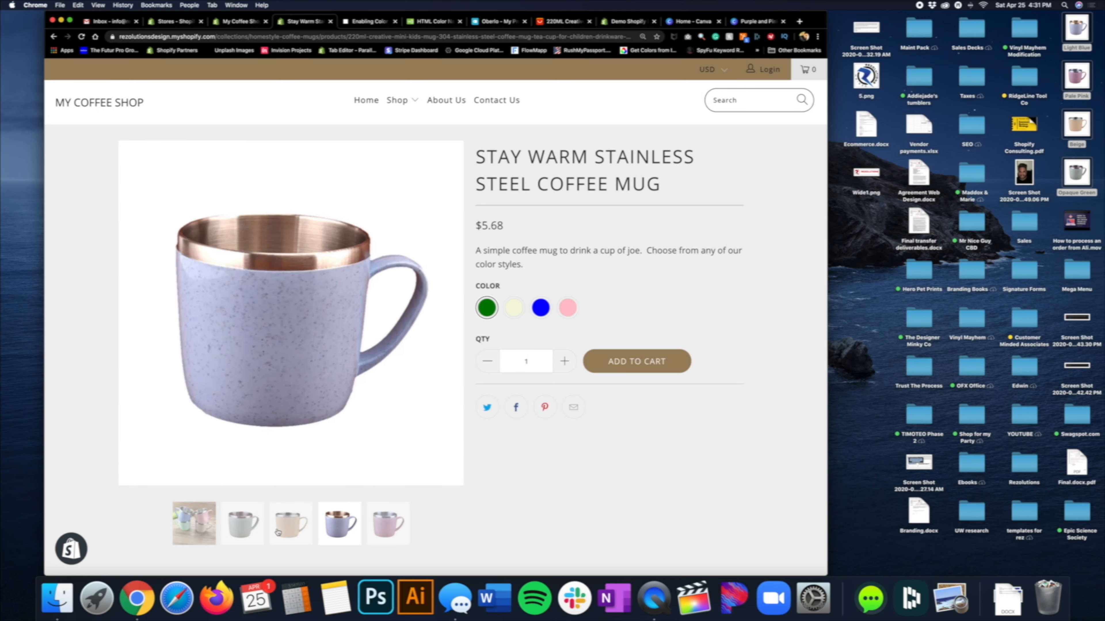
Check the green, beige, blue and pink color options of the mug against their product images on the storefront
click(245, 528)
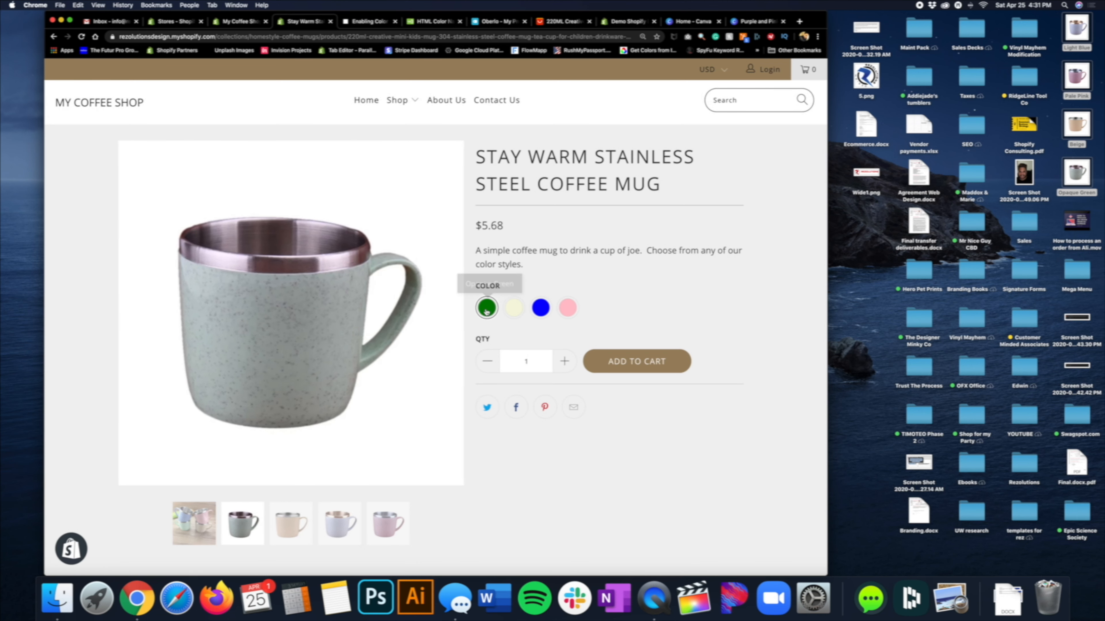
click(514, 312)
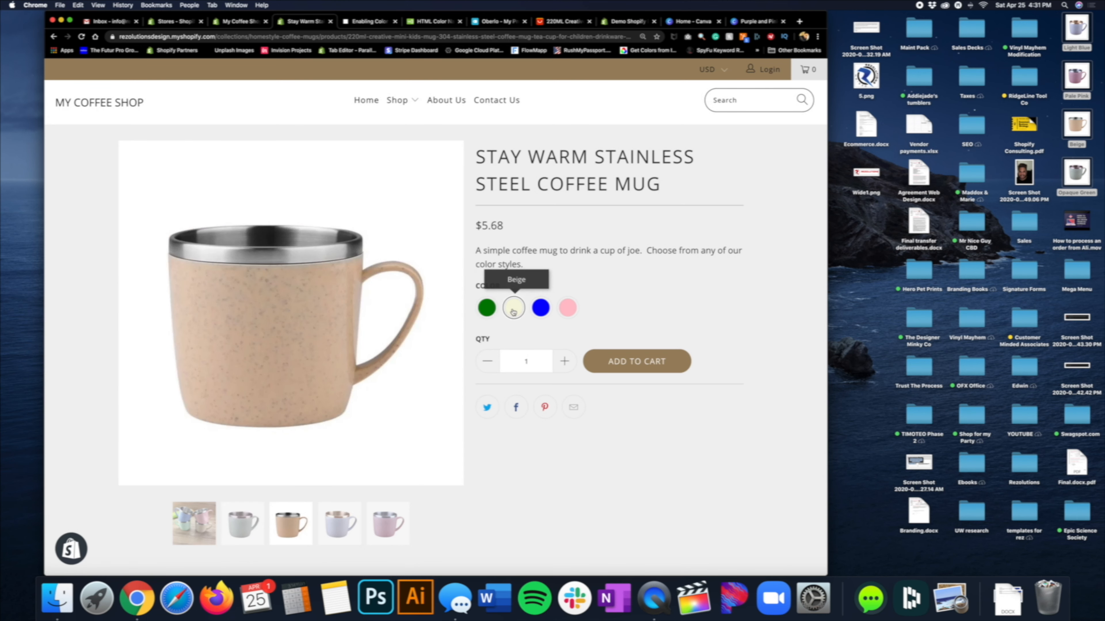
click(539, 311)
click(572, 311)
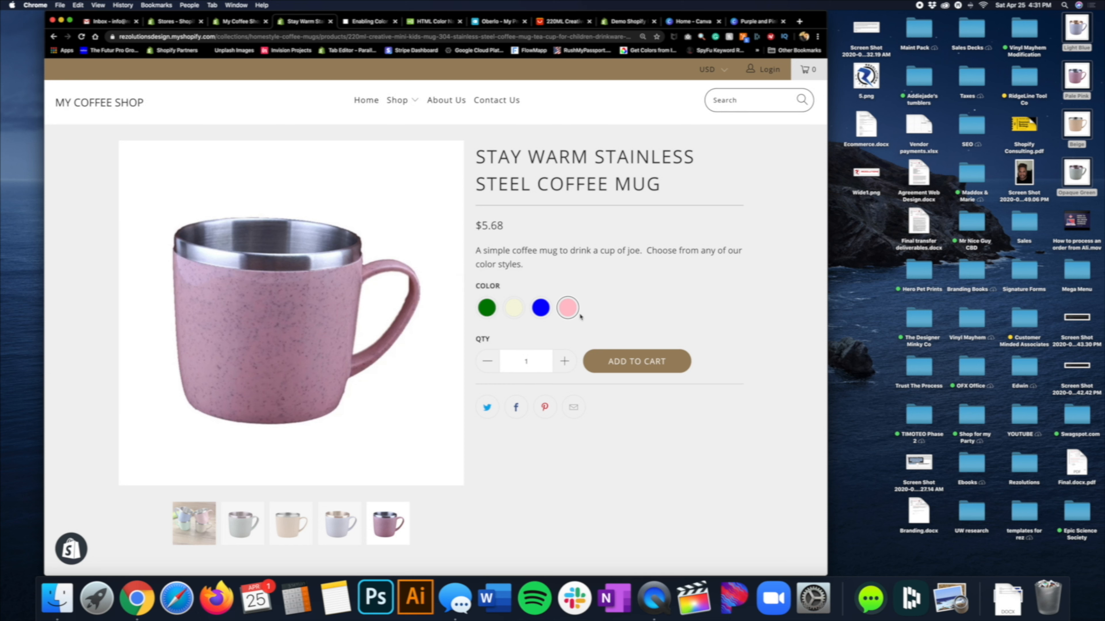
Review the mug's media and variants in the Shopify admin and look through the HTML color names on w3schools
click(241, 21)
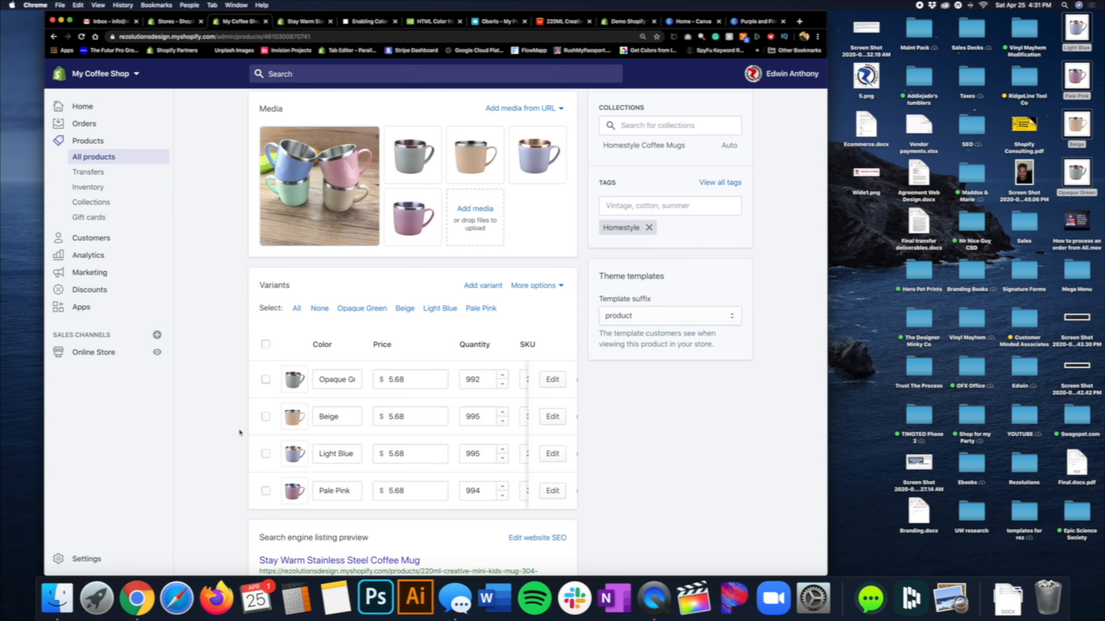
scroll(263, 329, up, 5)
scroll(311, 170, down, 4)
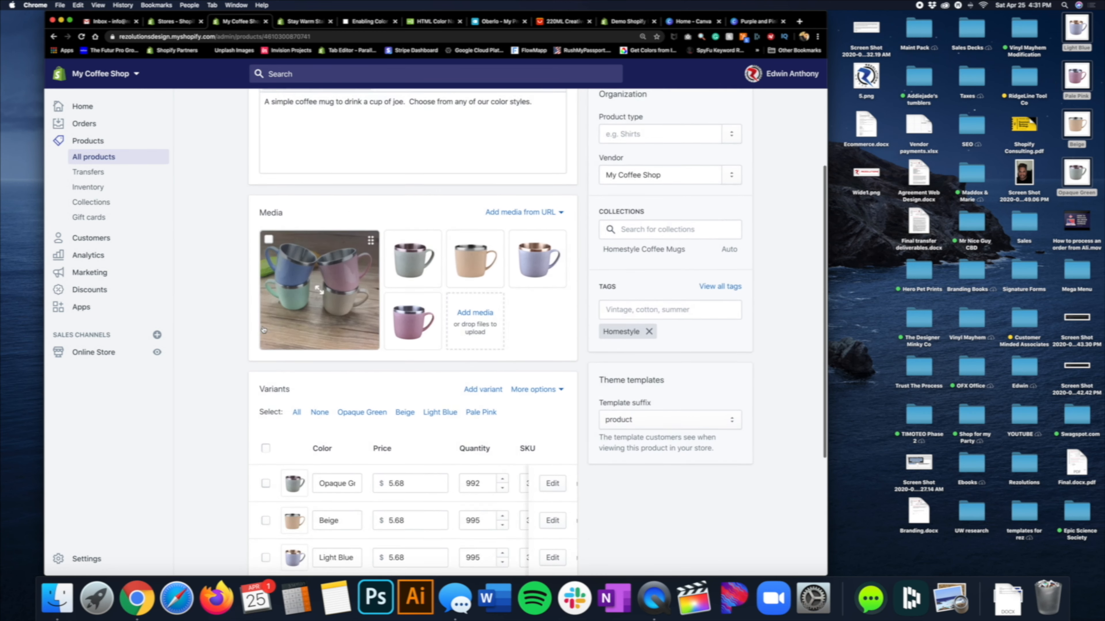
click(416, 26)
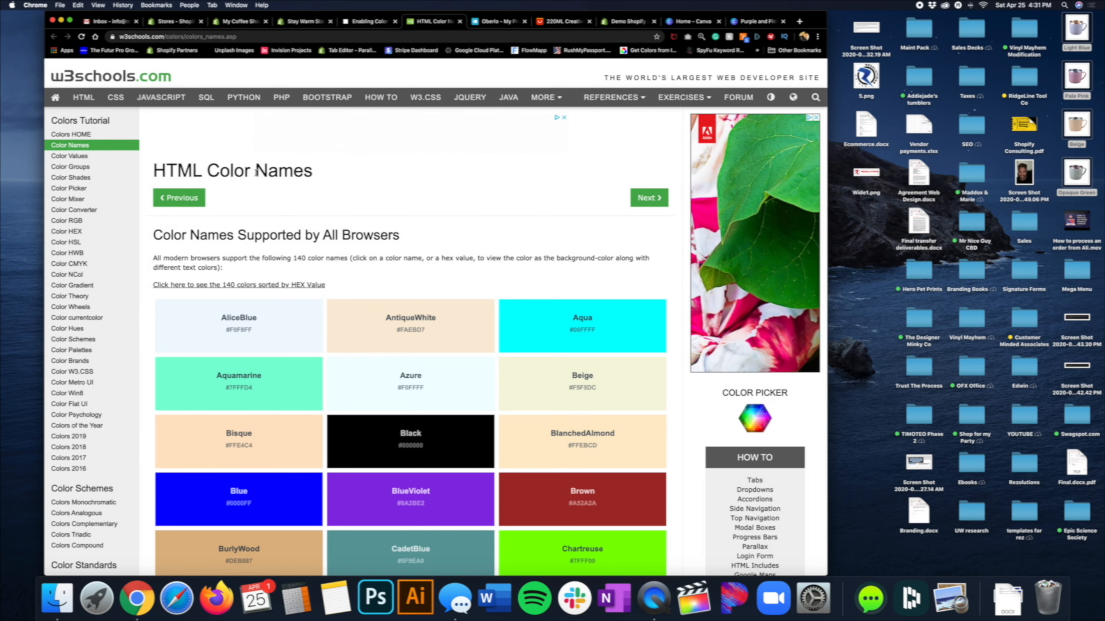
scroll(304, 272, down, 3)
scroll(304, 272, down, 5)
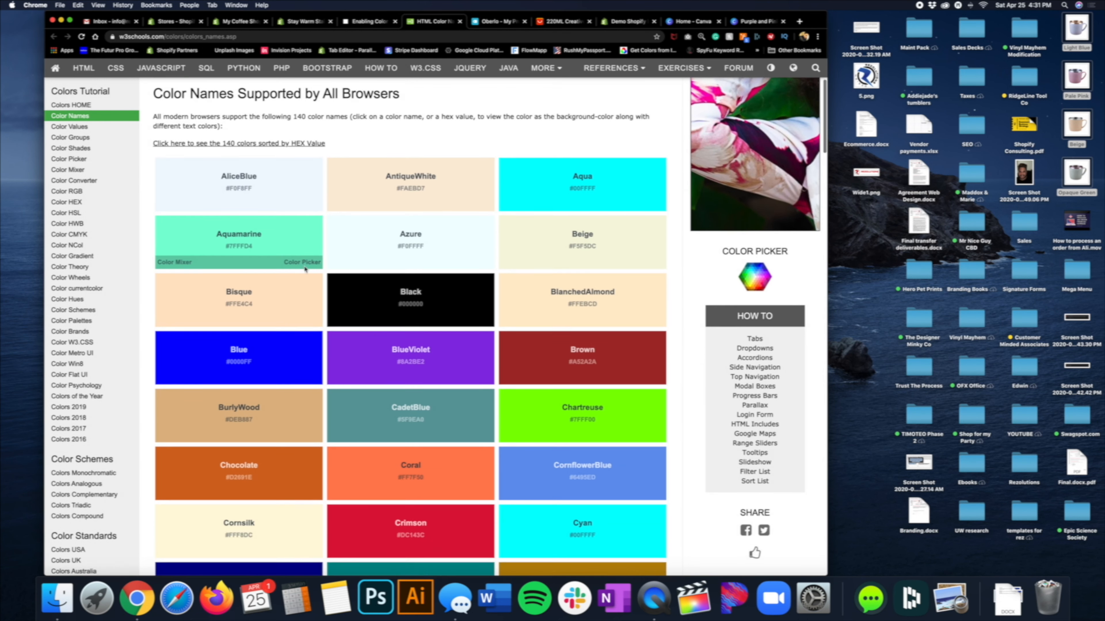
scroll(305, 269, down, 2)
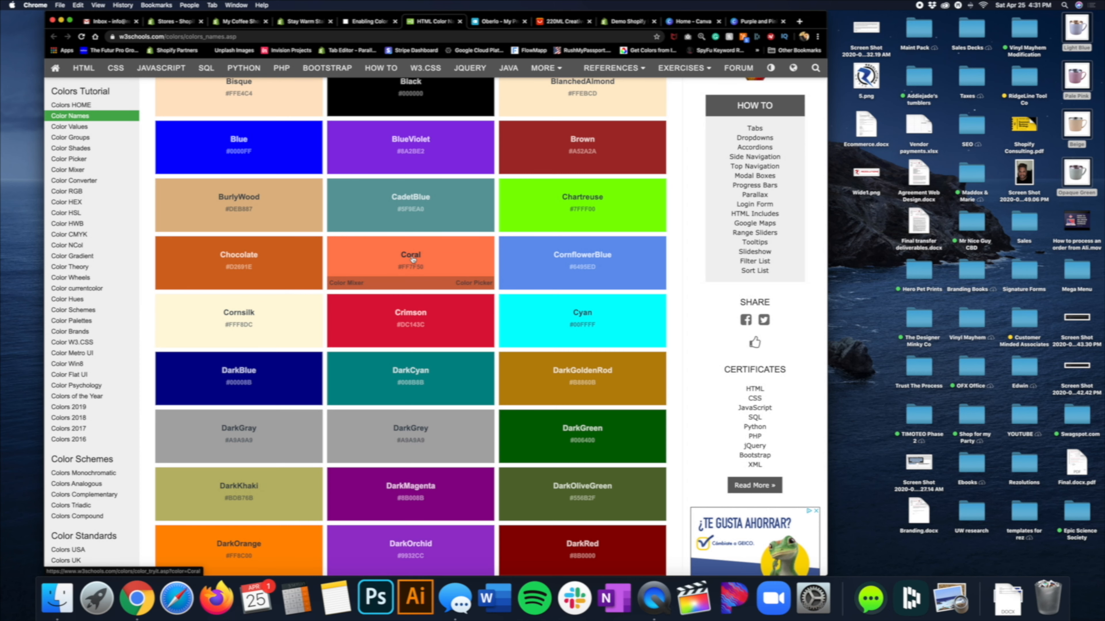
View the green mug on the storefront and search the w3schools color names for a shade that matches it
click(309, 23)
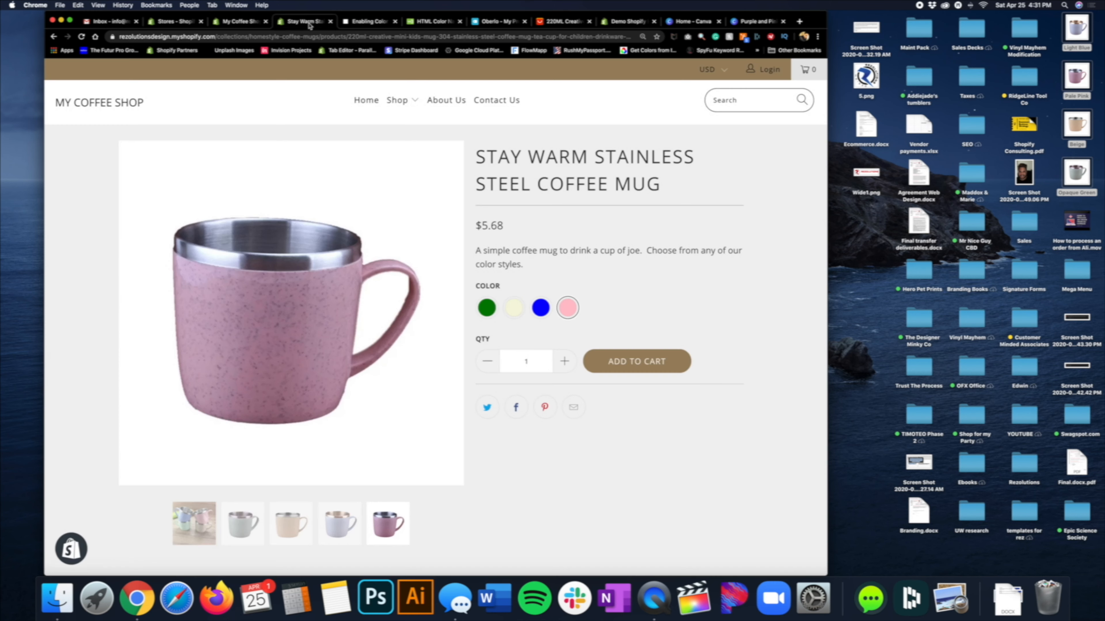
click(486, 307)
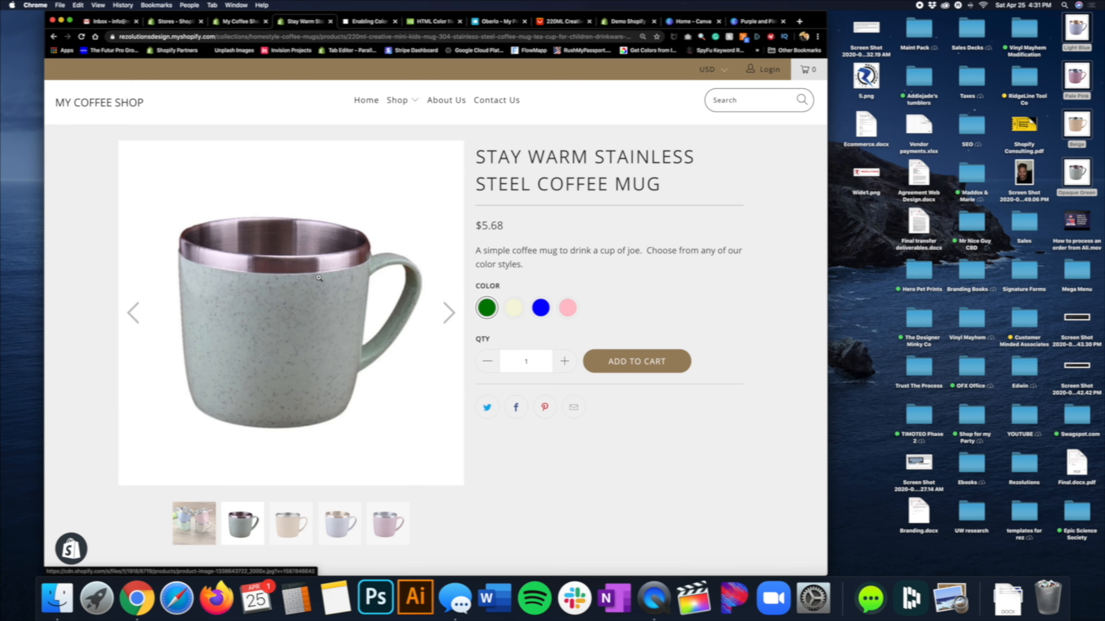
click(432, 22)
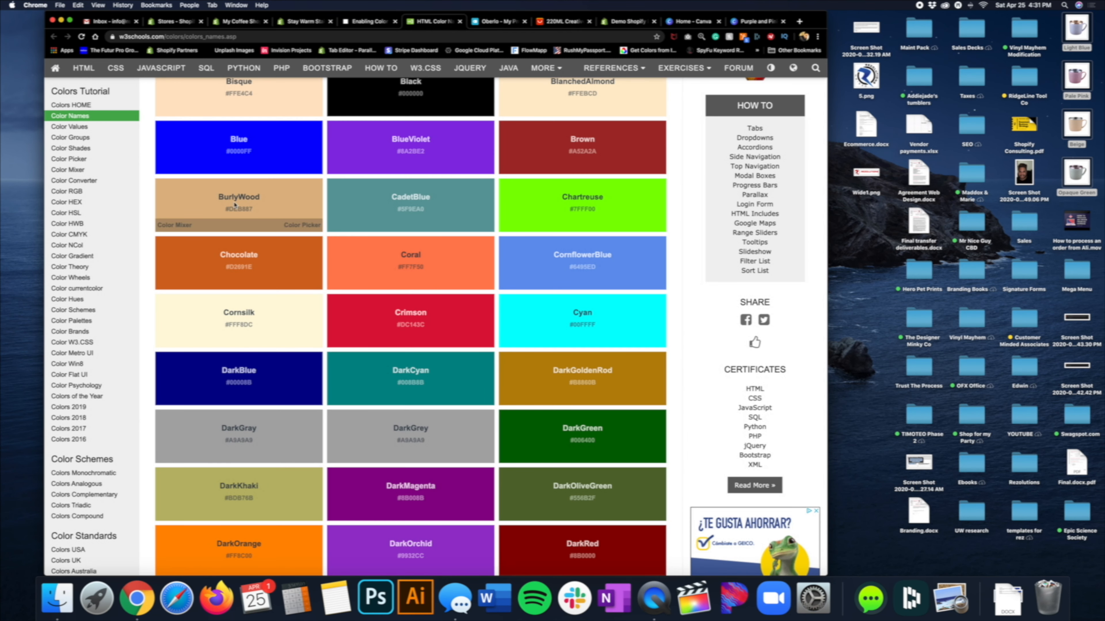
scroll(235, 205, up, 5)
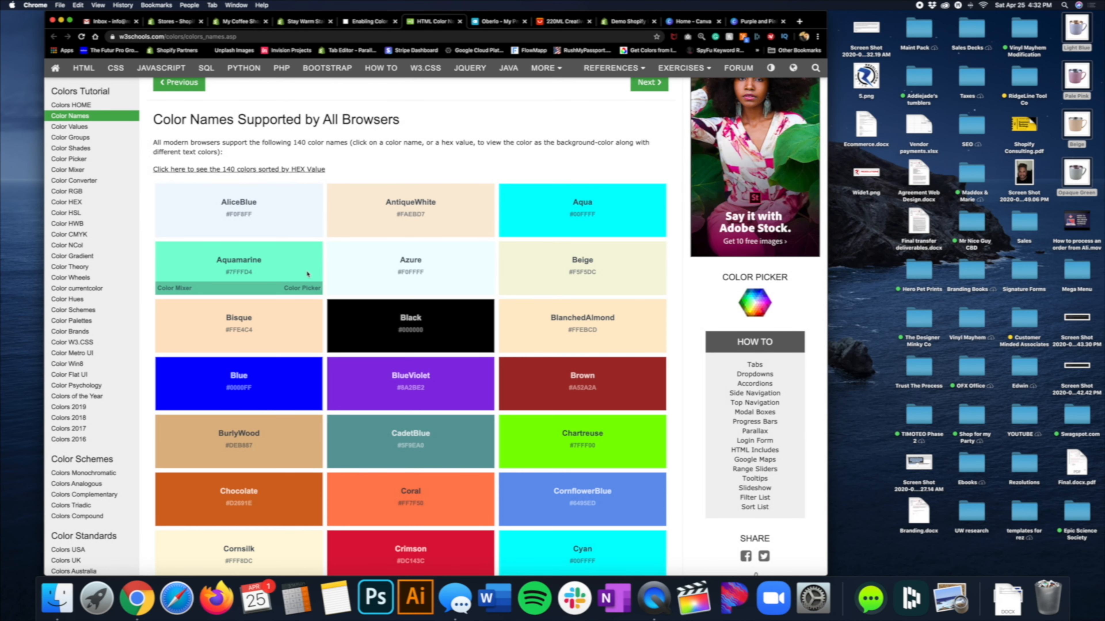
scroll(260, 268, down, 8)
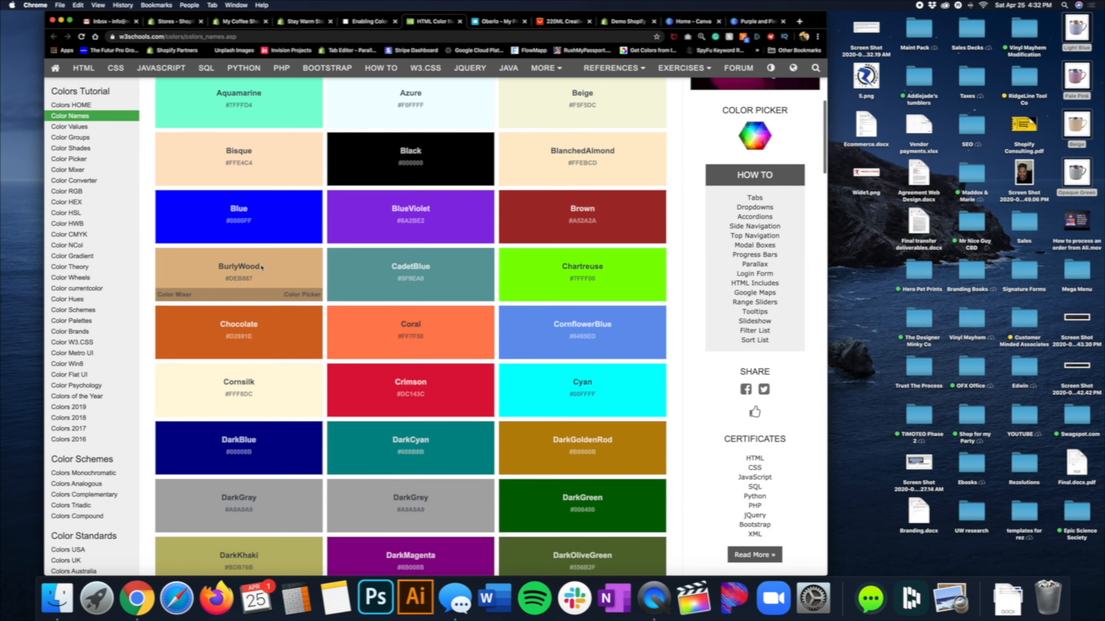
scroll(261, 268, down, 6)
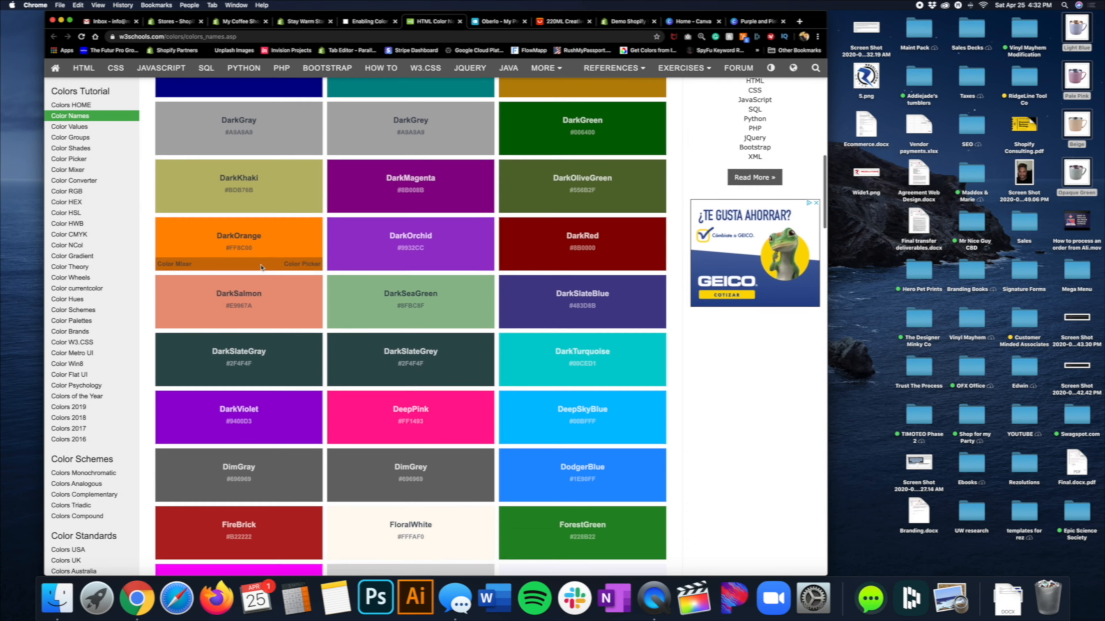
scroll(260, 267, down, 10)
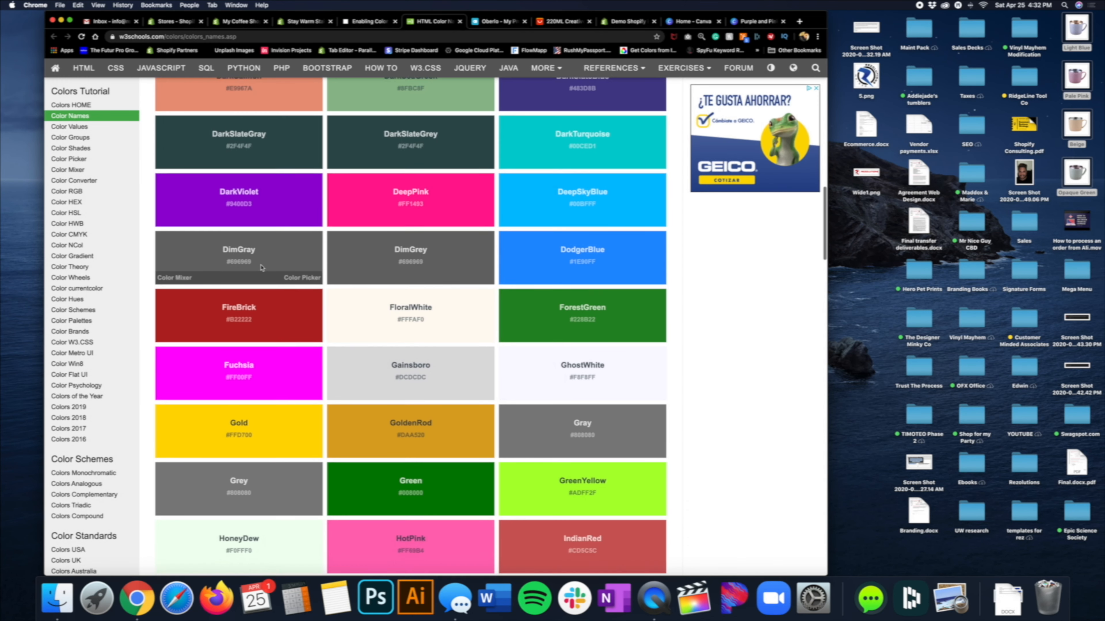
scroll(261, 267, down, 6)
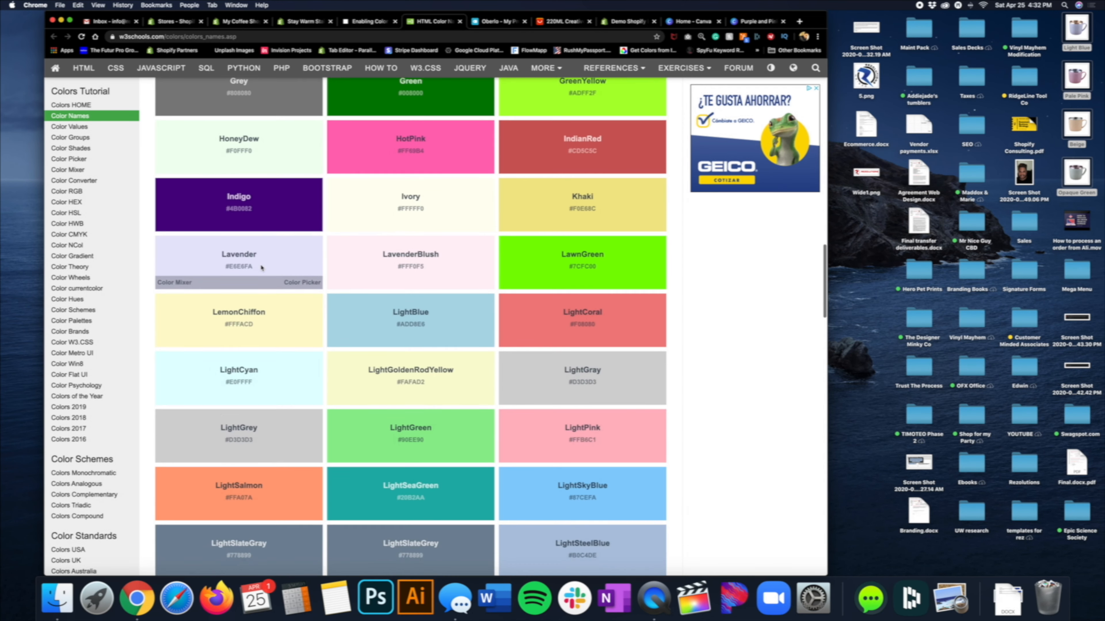
scroll(261, 268, down, 1)
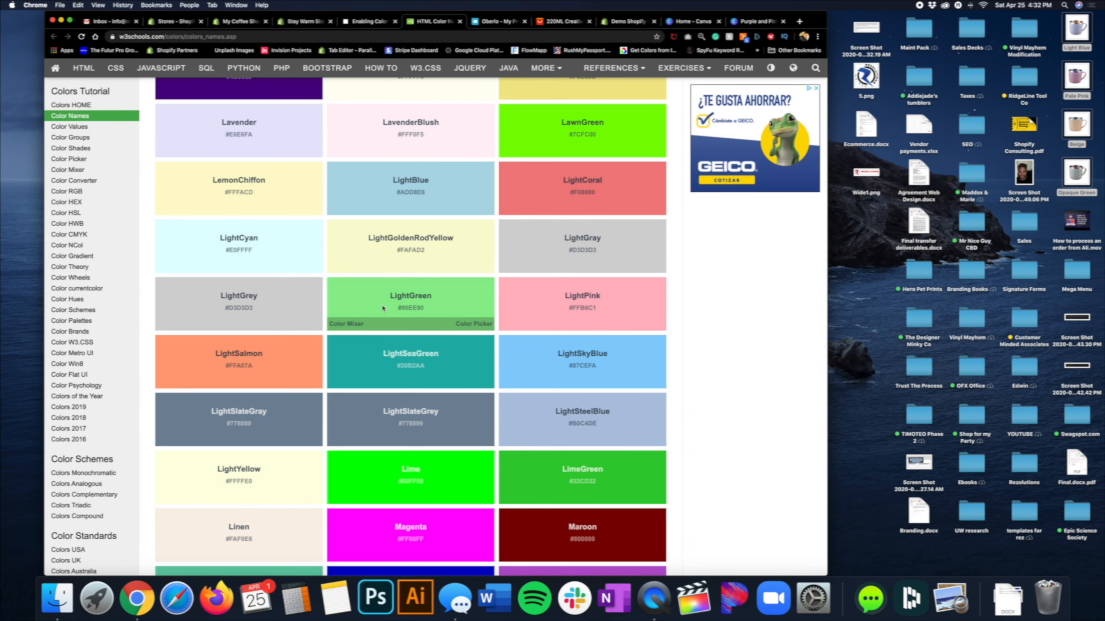
scroll(383, 309, down, 2)
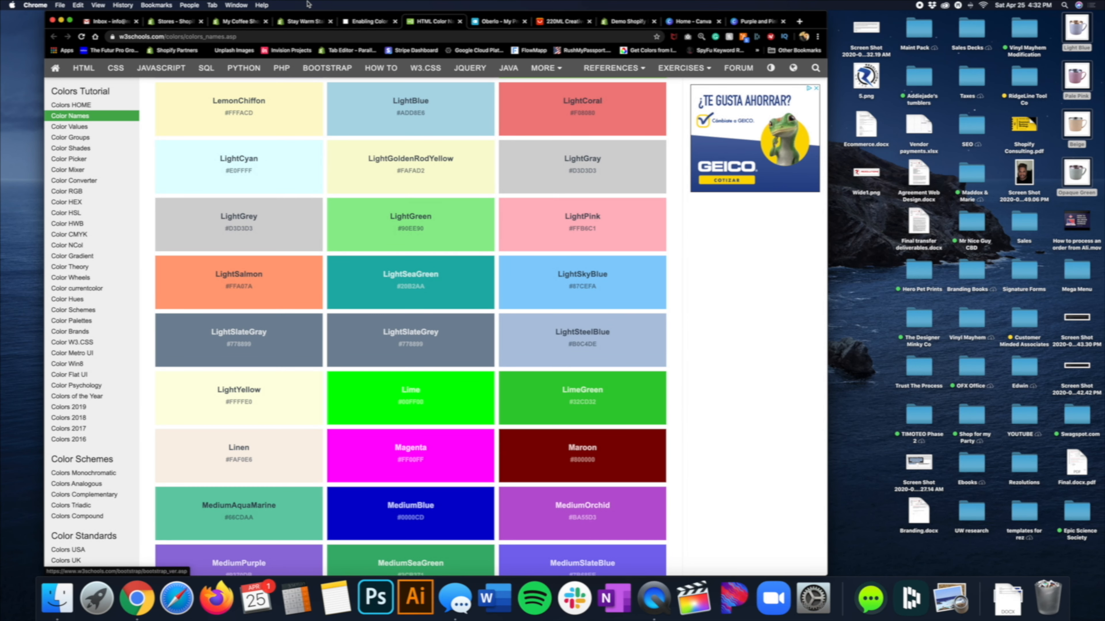
Rename the mug's Opaque Green variant to Mediumaquamarine in the Shopify admin and save the product
click(296, 22)
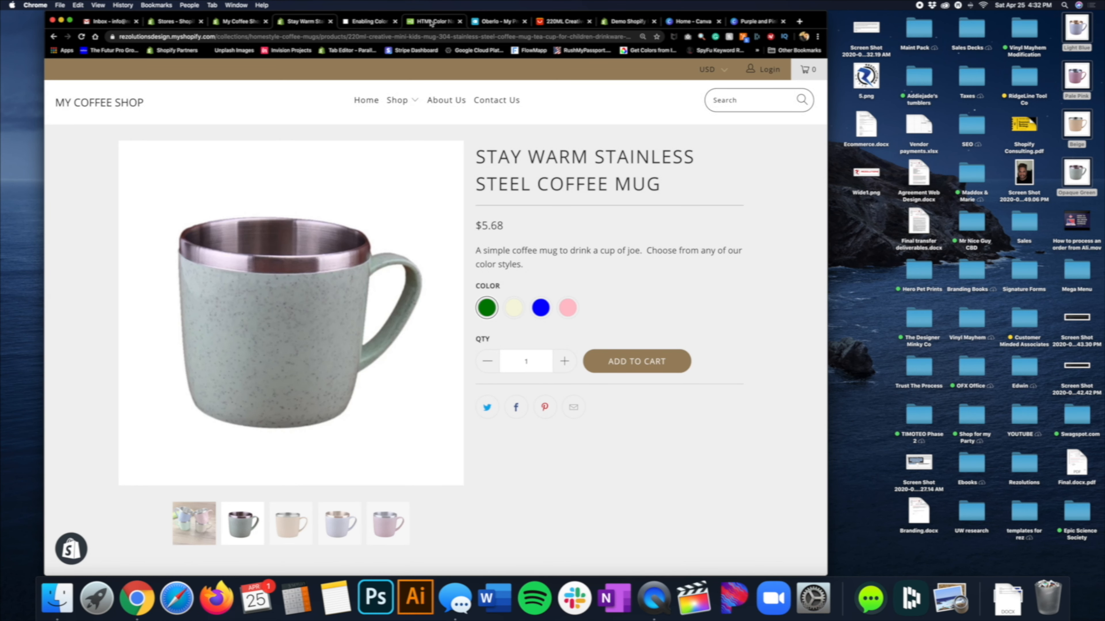
click(239, 21)
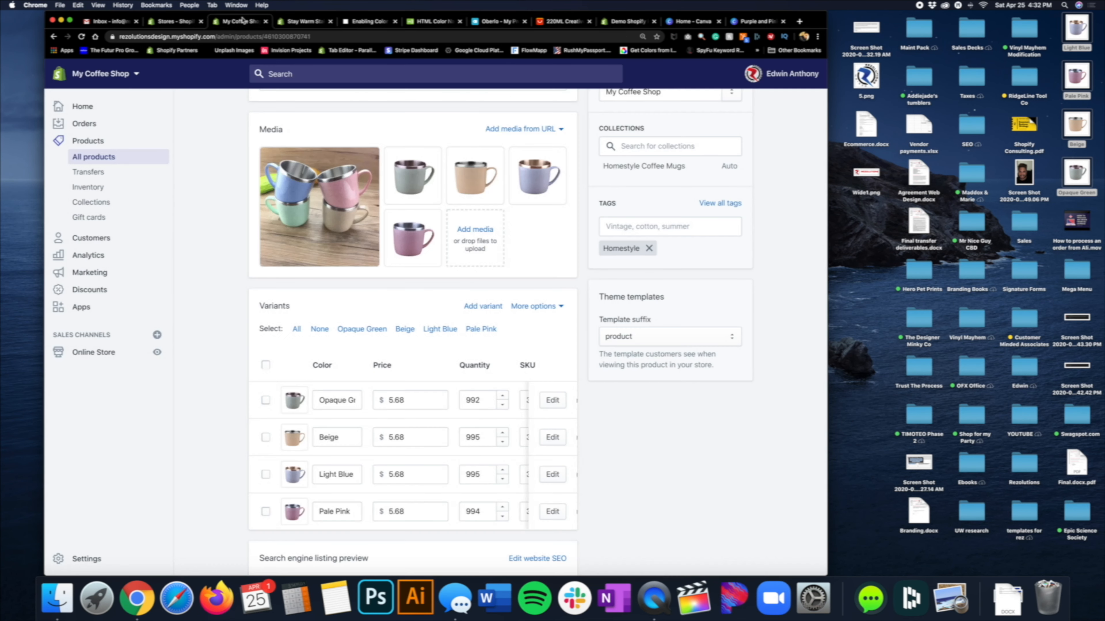
triple_click(336, 403)
text(Me)
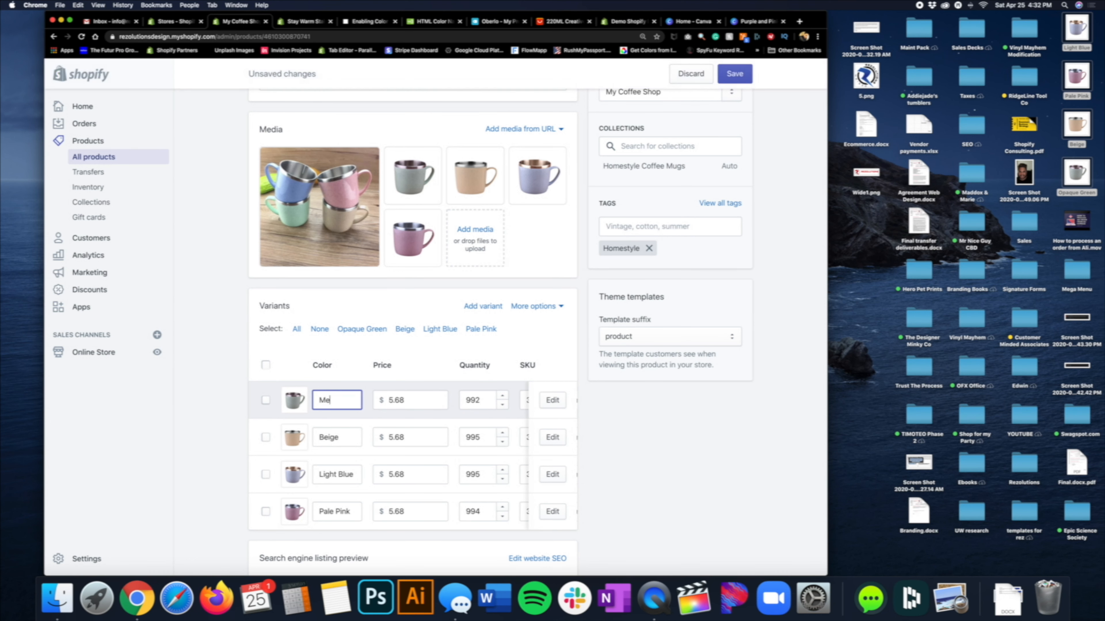
text(diumaquamarine)
key(Return)
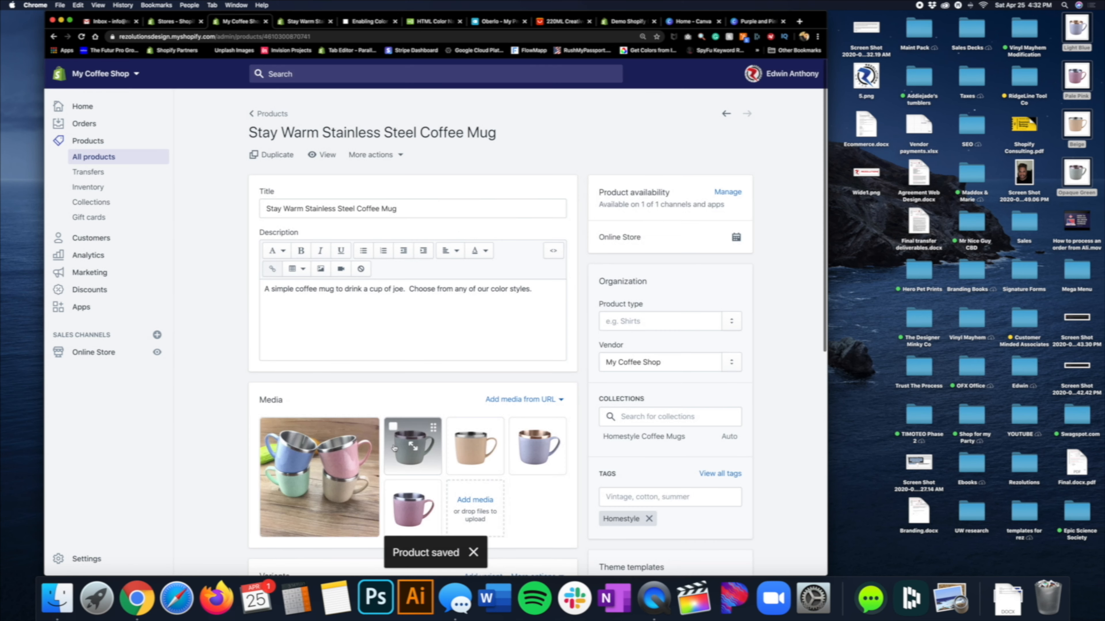
Reload the mug's storefront page to check the green variant's swatch after the color rename
click(420, 22)
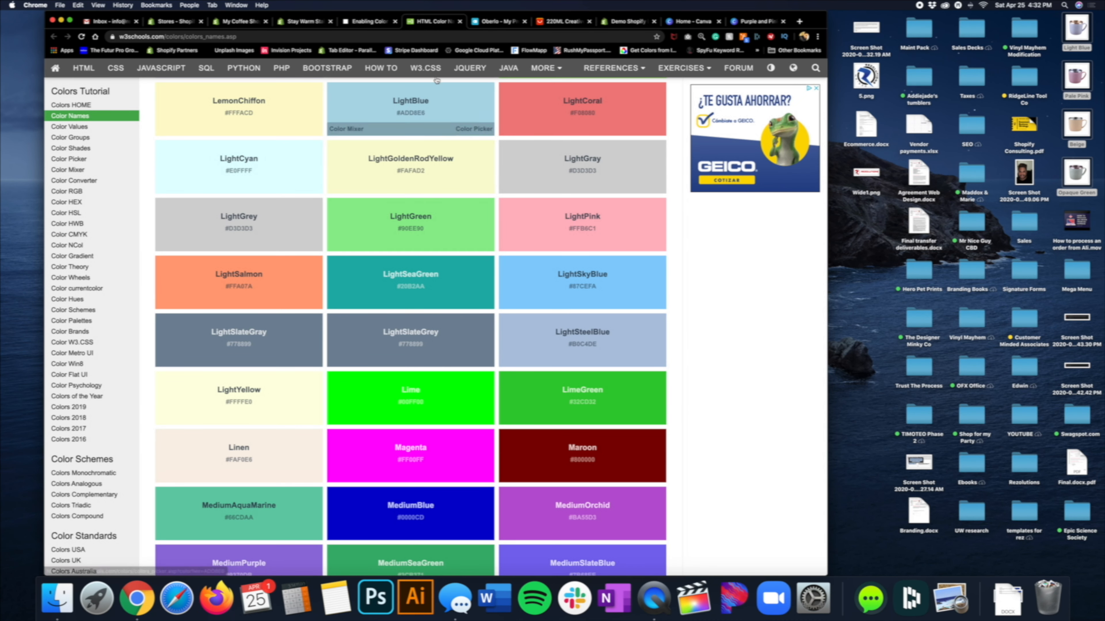
click(303, 22)
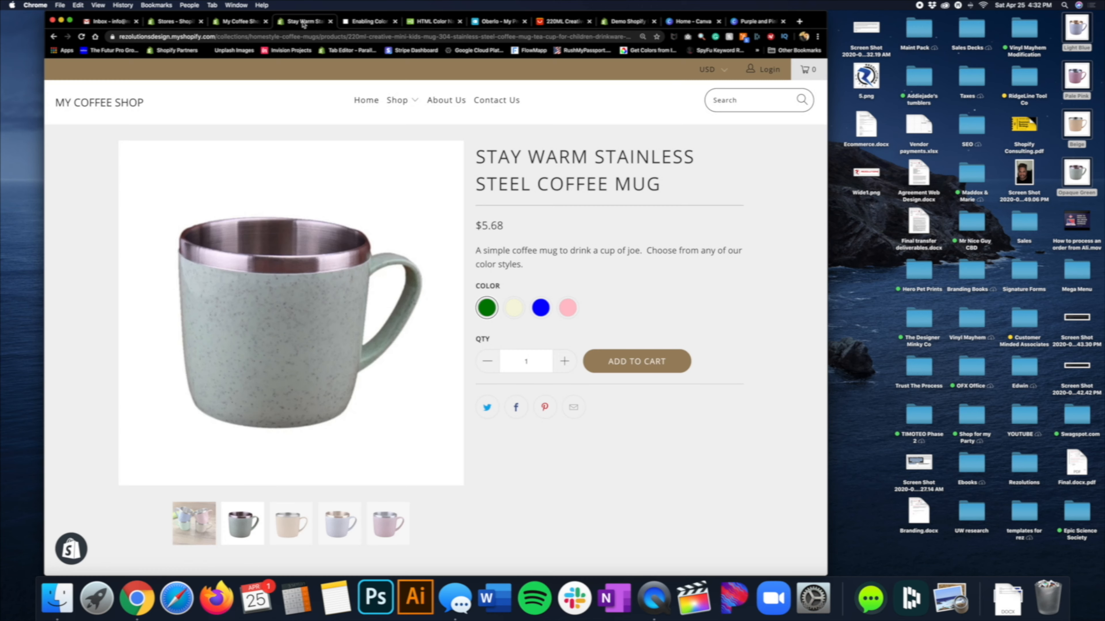
click(81, 36)
Move the four mug image files from the desktop to the Trash and capture a small square screenshot of the green mug's surface
drag(1077, 27, 1056, 611)
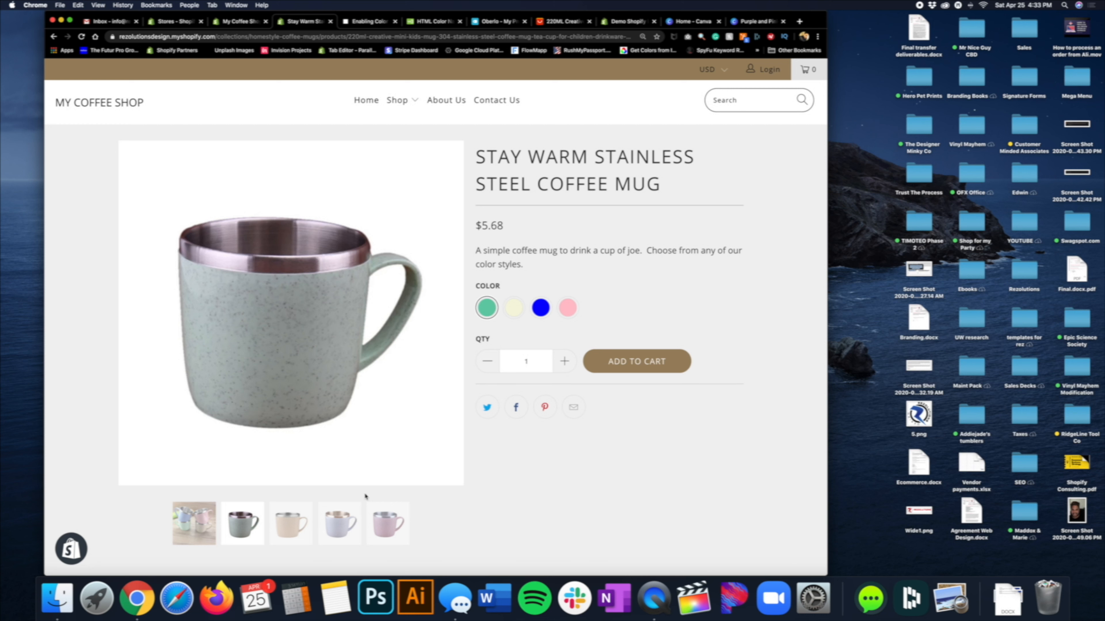
key(super+shift+4)
drag(245, 315, 291, 364)
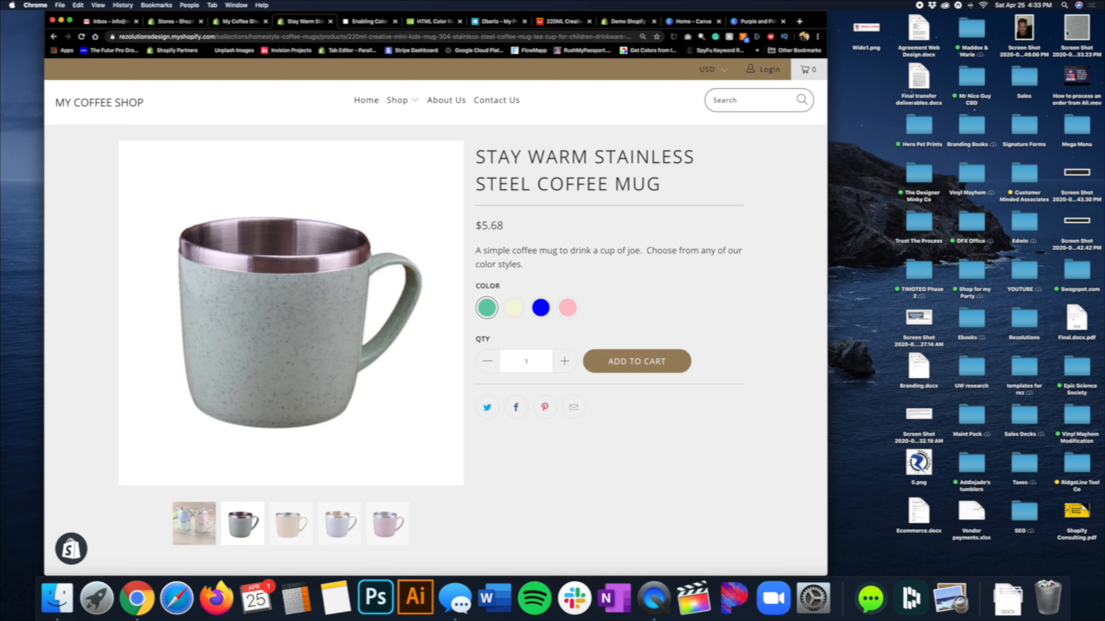
Capture a small square screenshot of the mug's surface for each of the beige, blue and pink color options
click(513, 310)
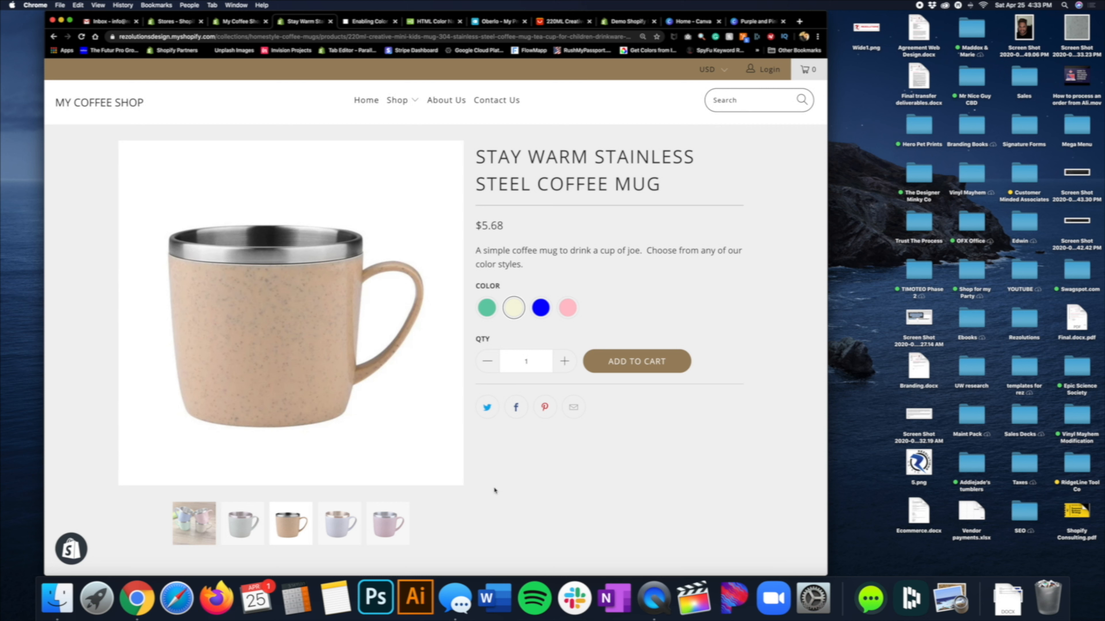
key(super+shift+4)
drag(231, 314, 292, 369)
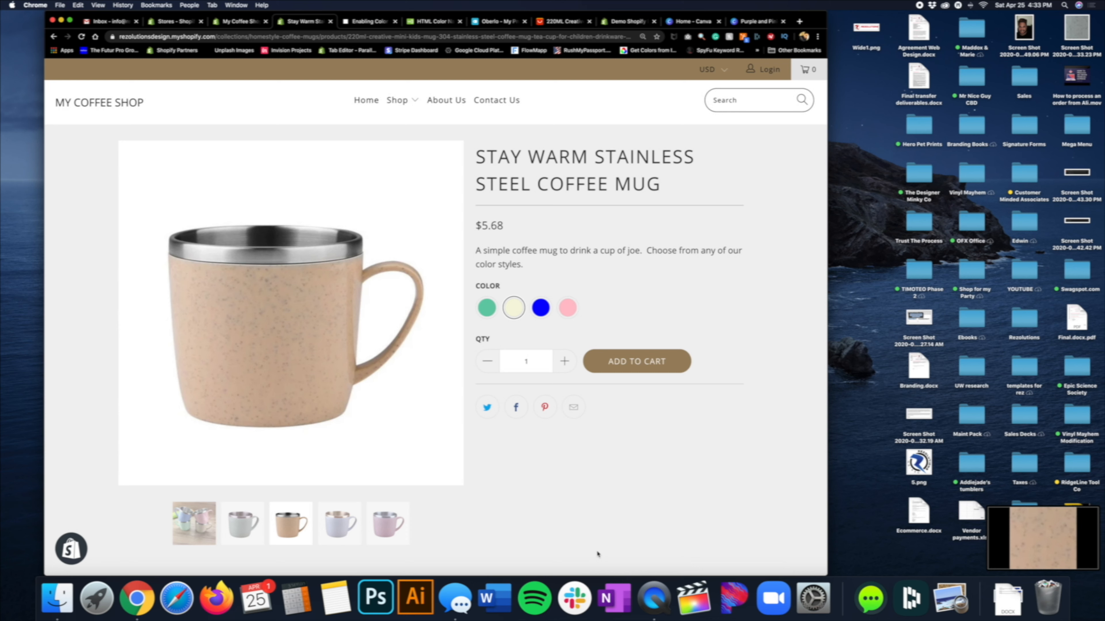
click(541, 308)
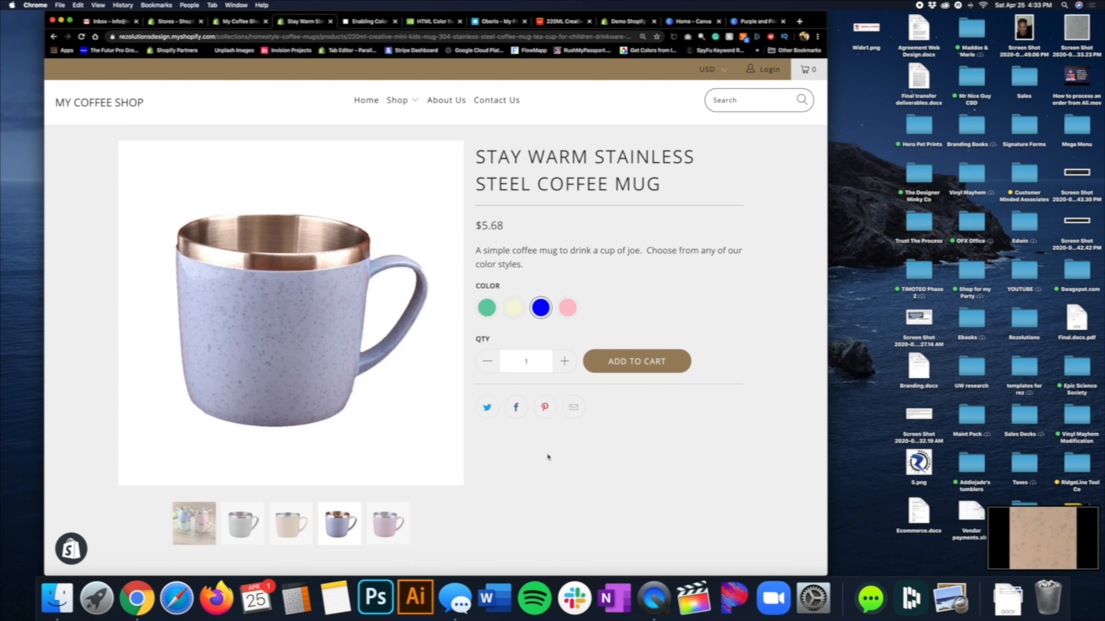
key(super+shift+4)
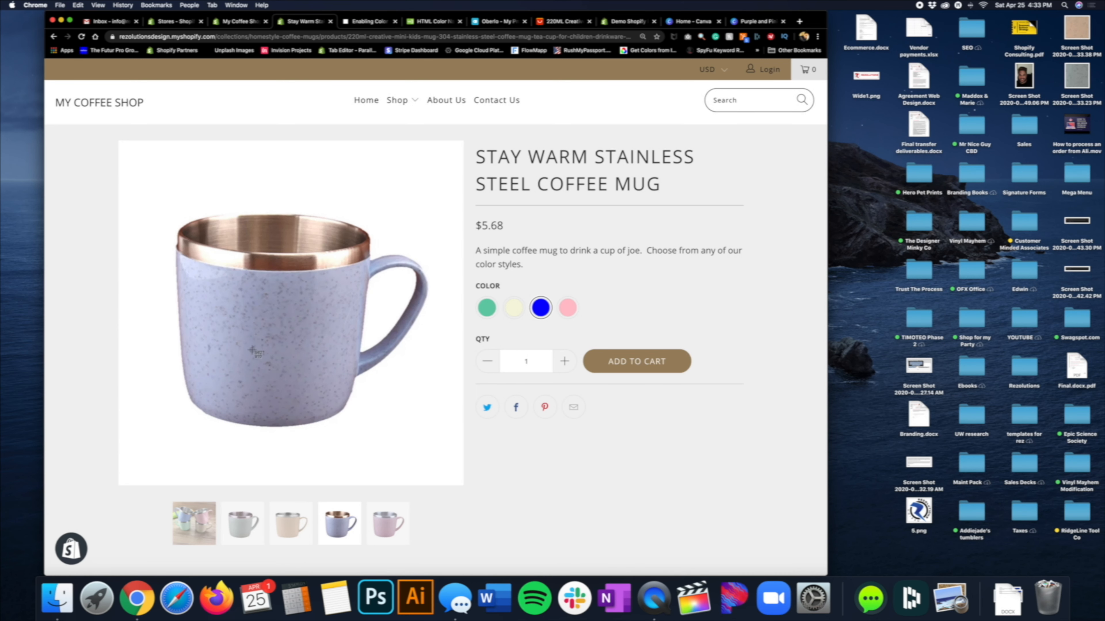
drag(245, 312, 318, 380)
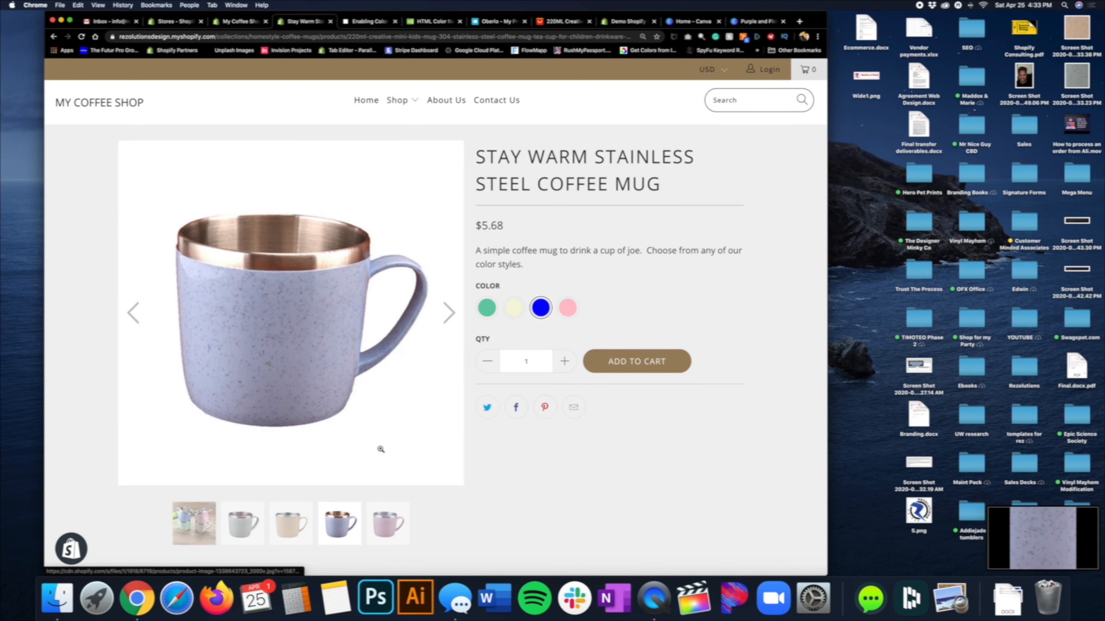
click(568, 308)
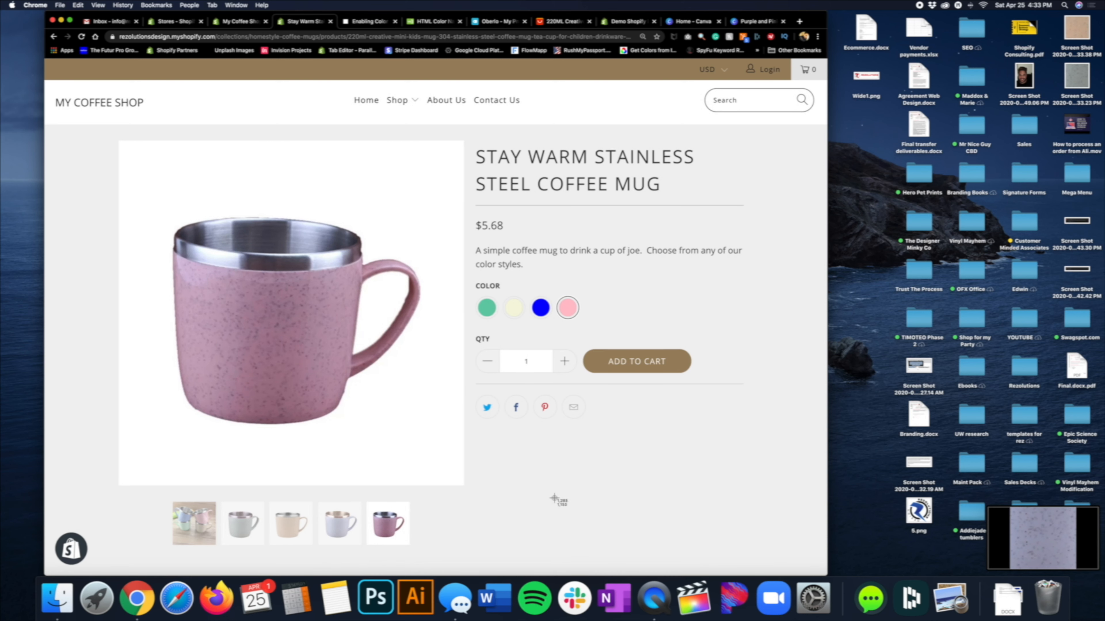
key(shift+super+4)
drag(234, 303, 305, 369)
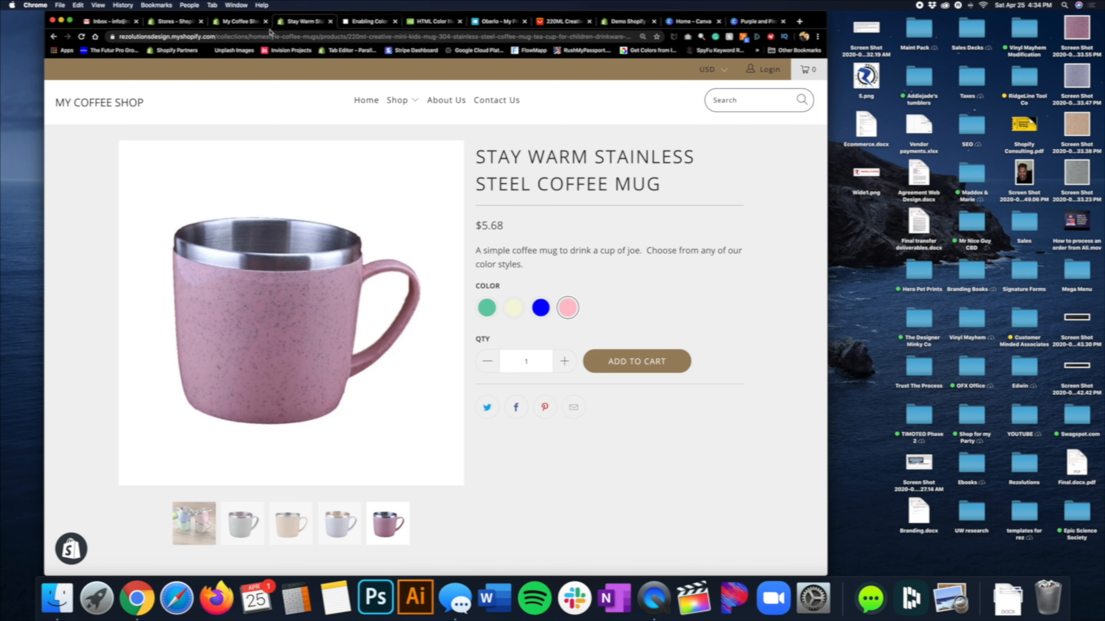
Rename the mug's Mediumaquamarine variant to Opaque Green in the Shopify admin and save the product
click(240, 27)
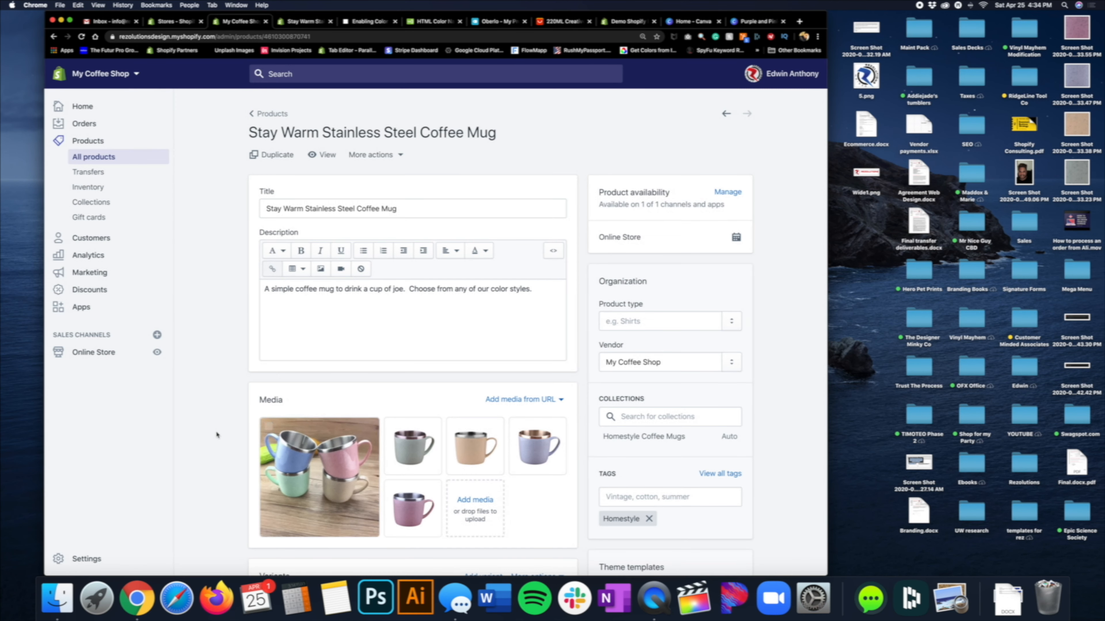
scroll(213, 430, down, 6)
double_click(342, 416)
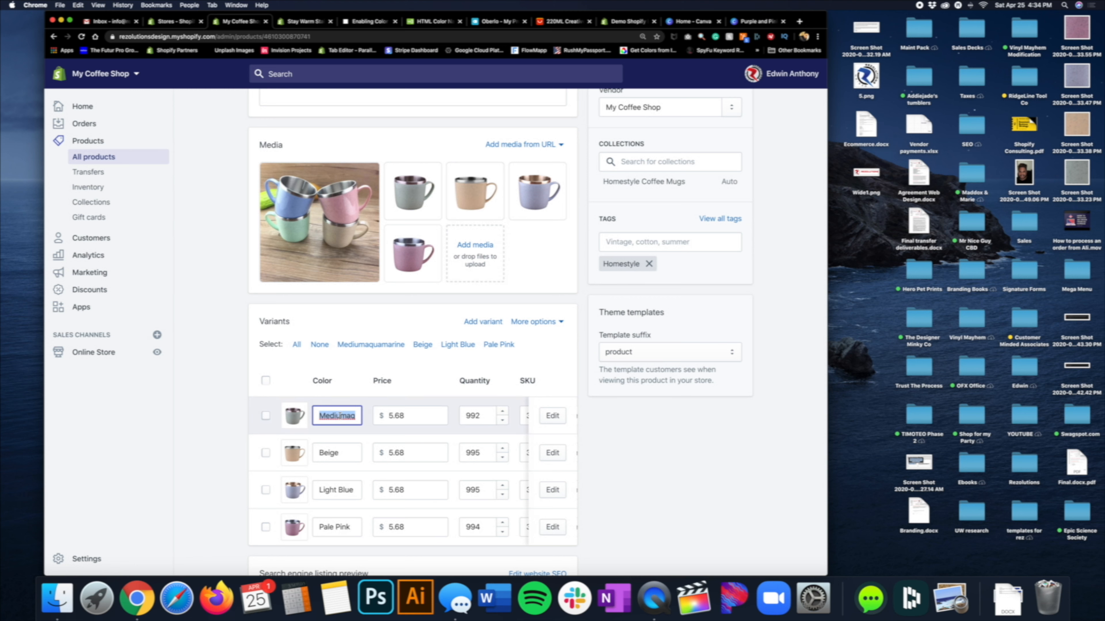
text(Op)
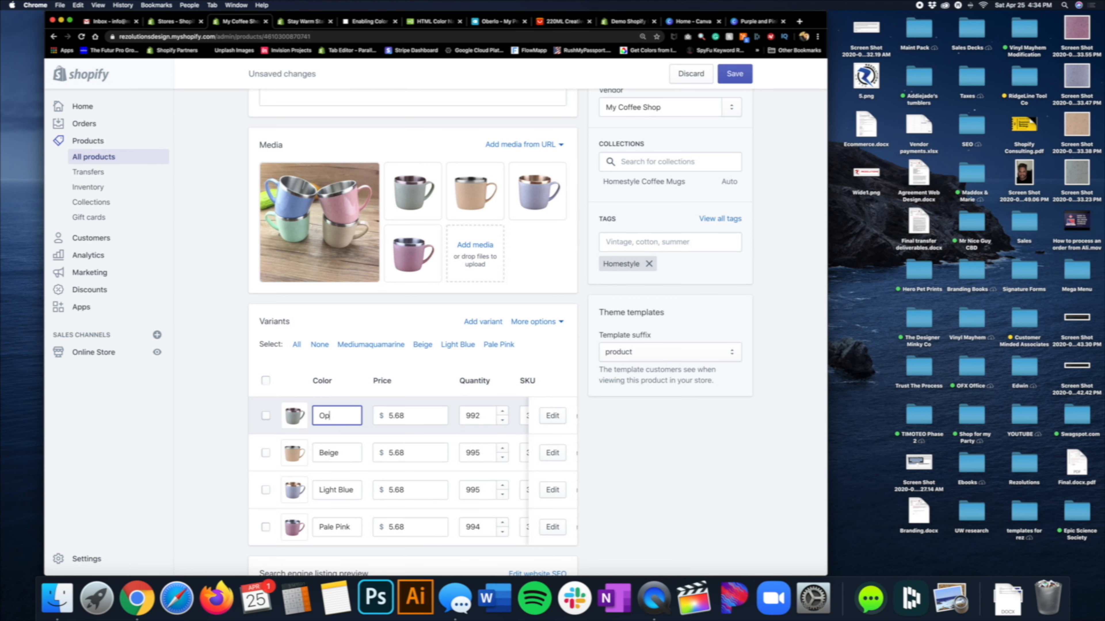
text(aque )
text(Green)
click(735, 74)
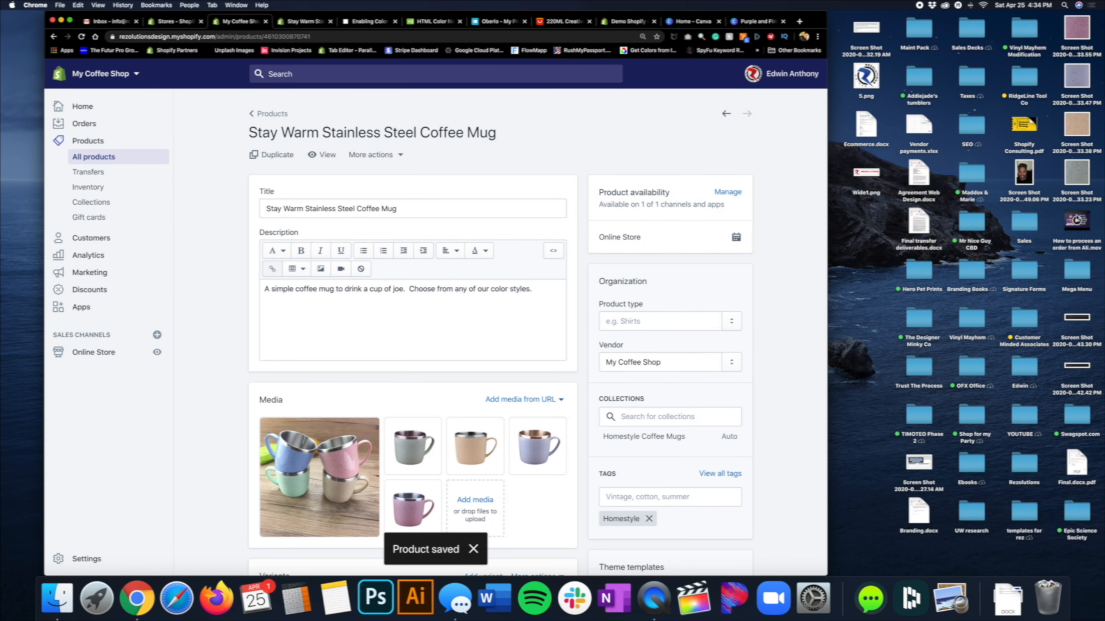
Rename the green mug surface screenshot on the desktop to opaque-green.png
click(1077, 175)
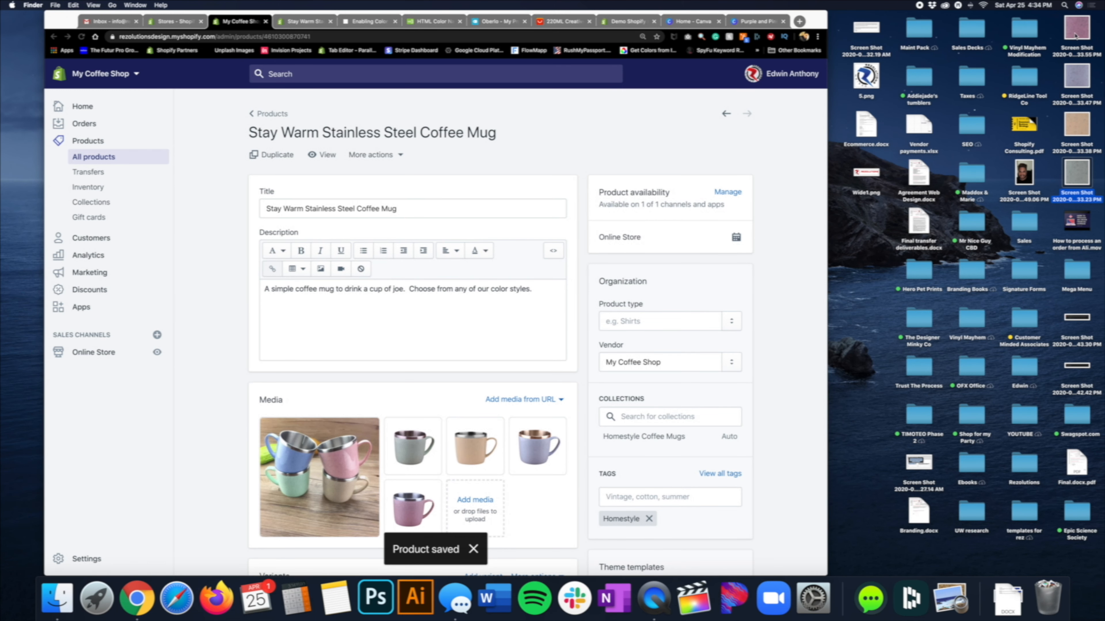
scroll(639, 380, down, 6)
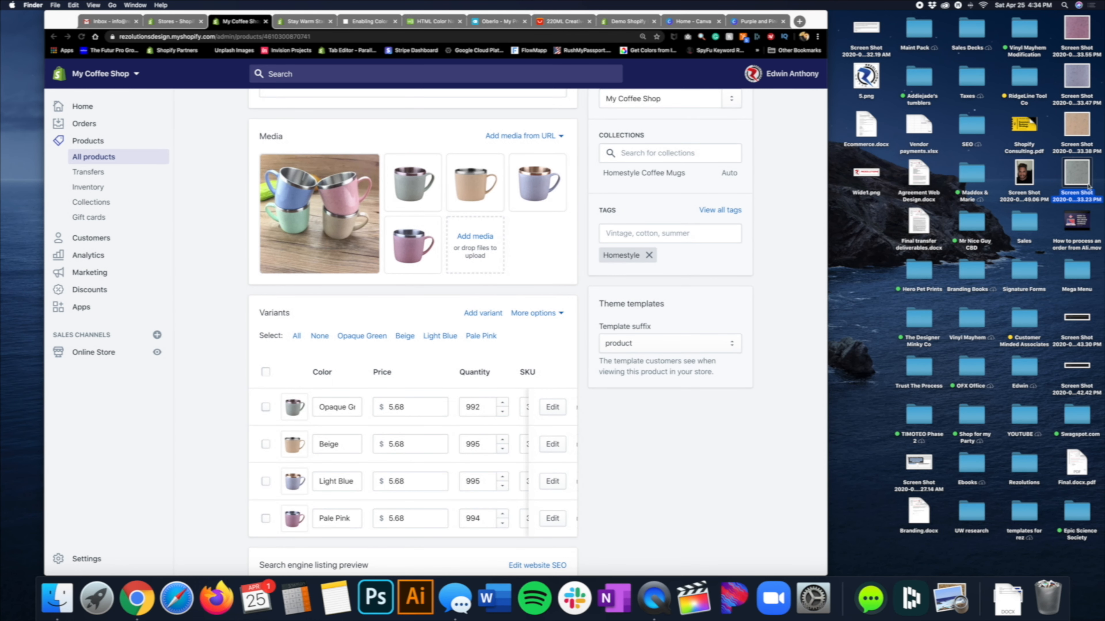
key(Return)
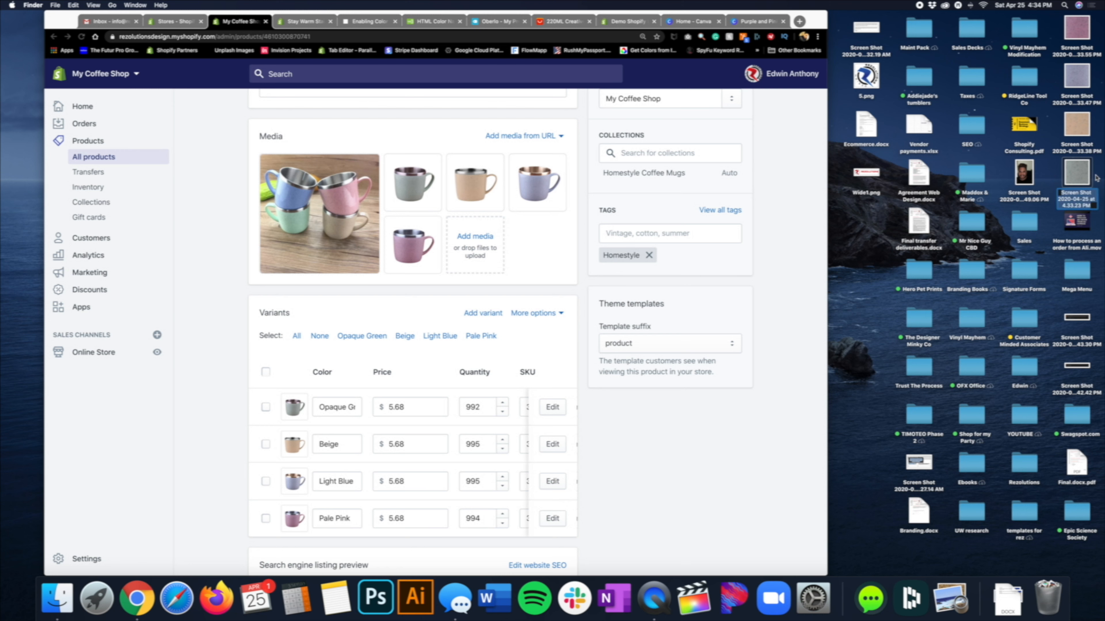
text(op)
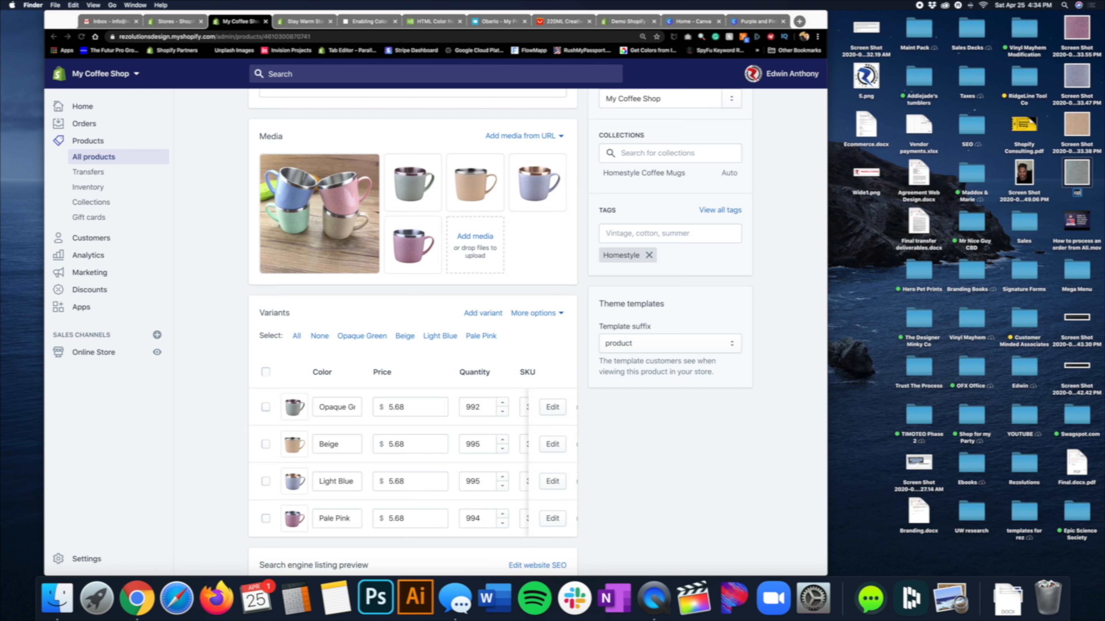
text(aque)
text(-green.png)
key(Return)
Rename the beige mug surface screenshot on the desktop to off-beige.png
click(1078, 135)
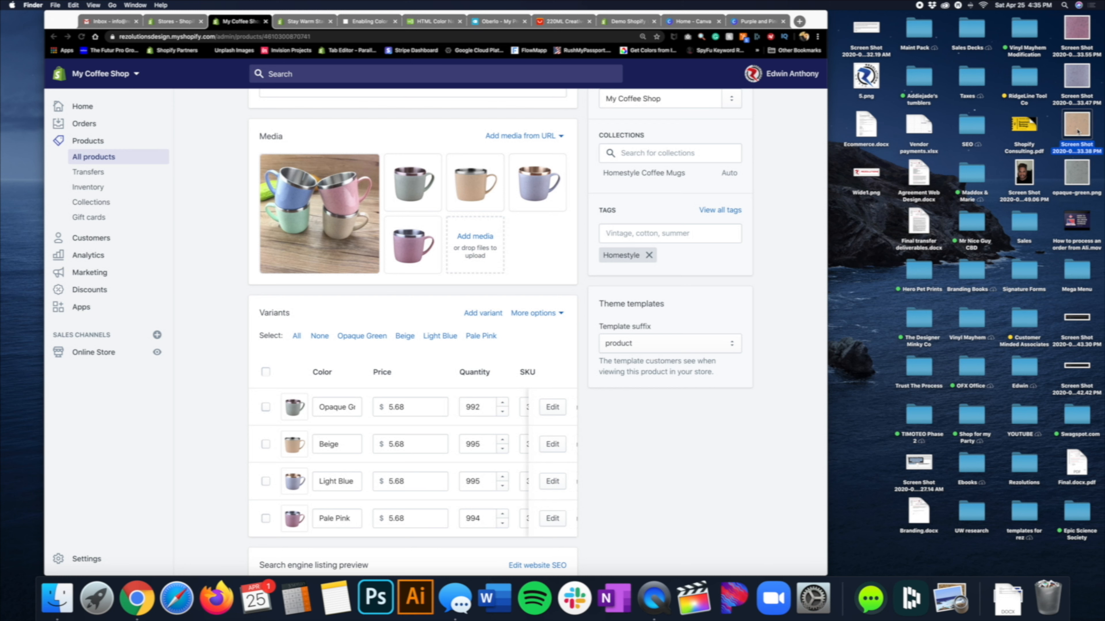
key(Return)
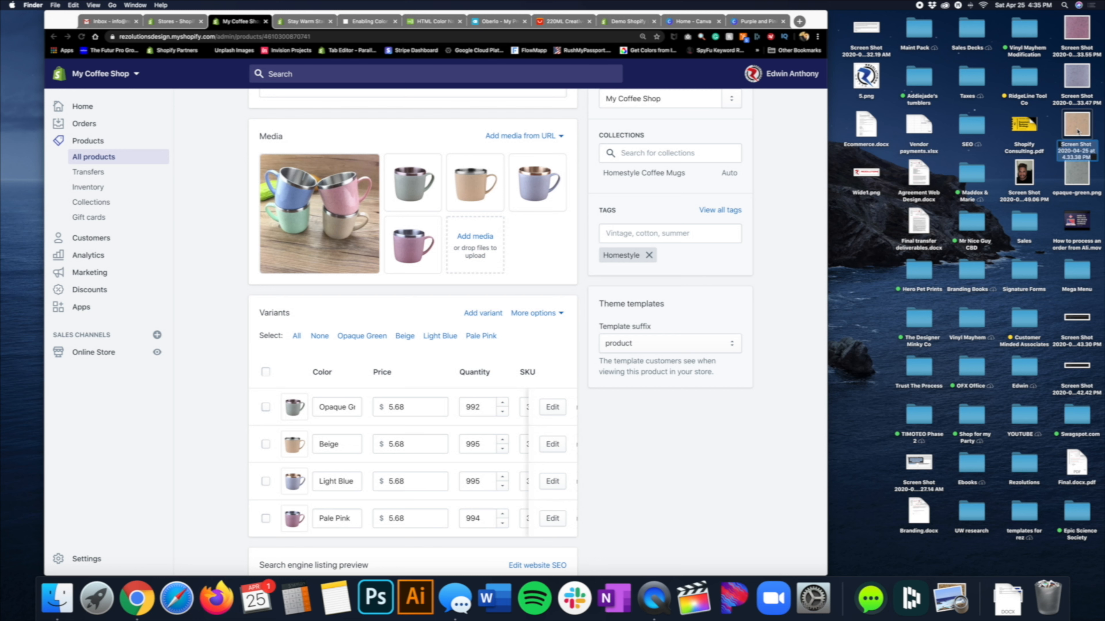
text(be)
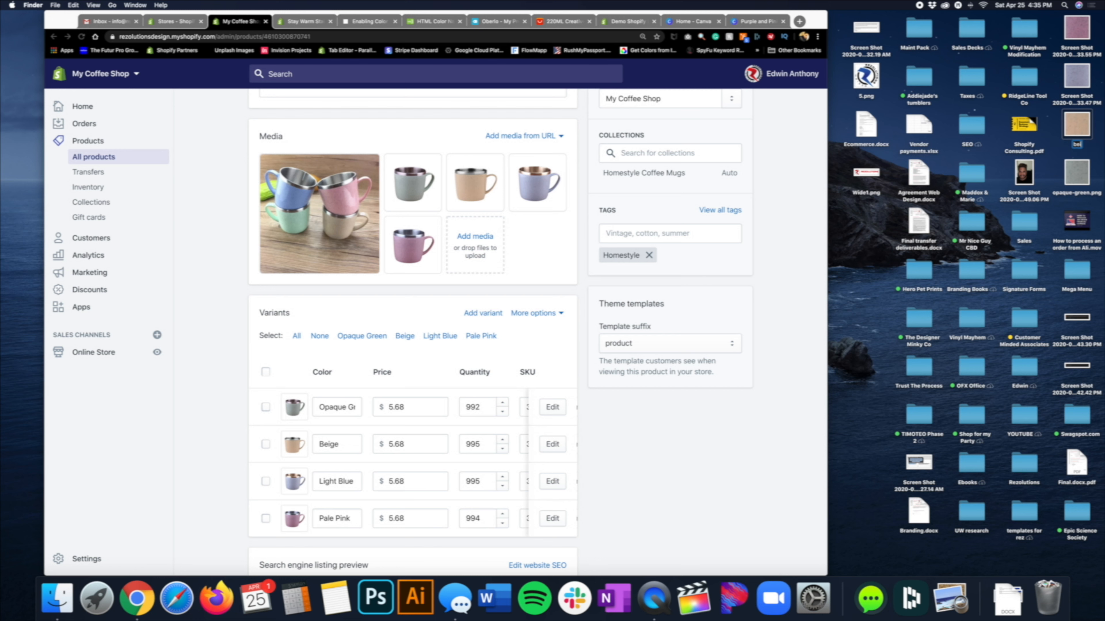
text(ige)
key(Left)
key(Left)
text(off-)
key(Right)
key(Right)
key(Right)
key(Right)
key(Right)
text(.png)
key(Return)
Rename the mug's Beige variant to Off Beige in the Shopify admin and save the product
click(421, 19)
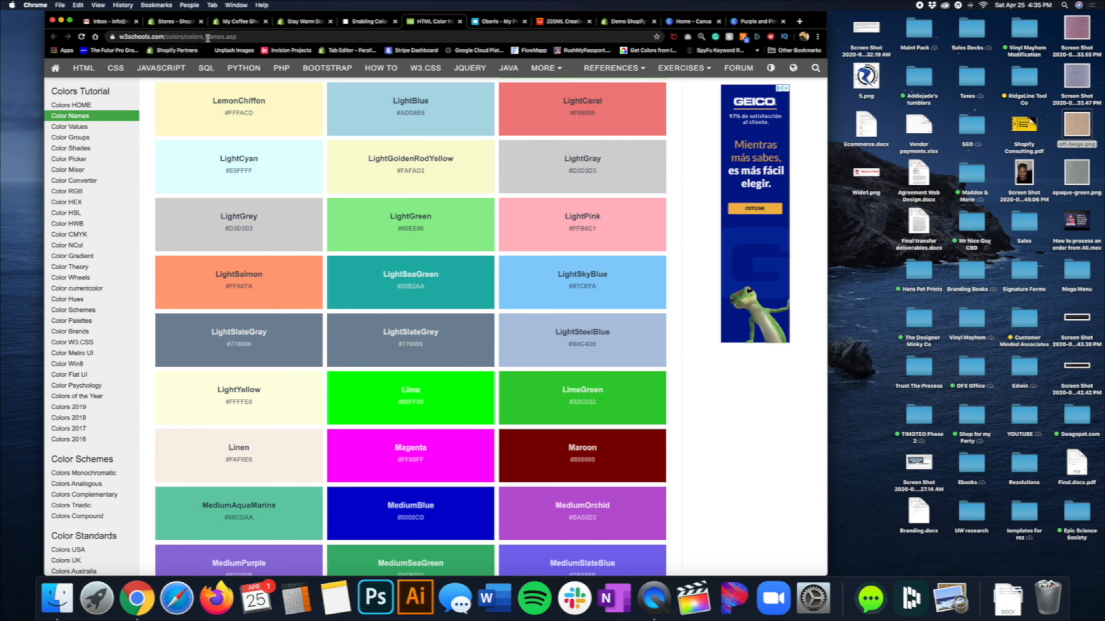
click(244, 22)
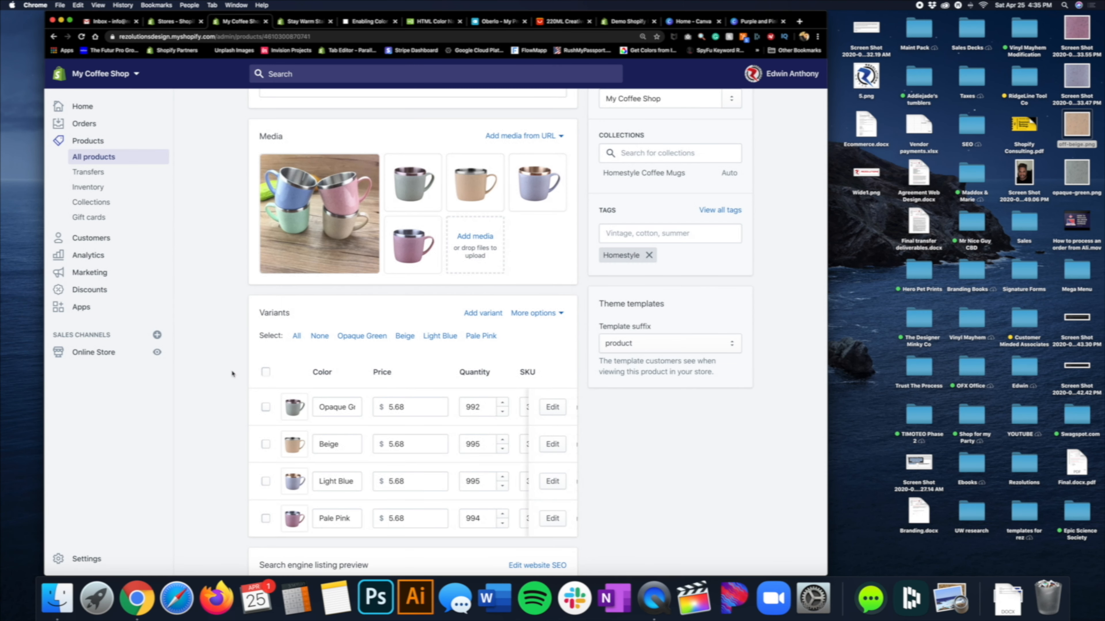
click(318, 444)
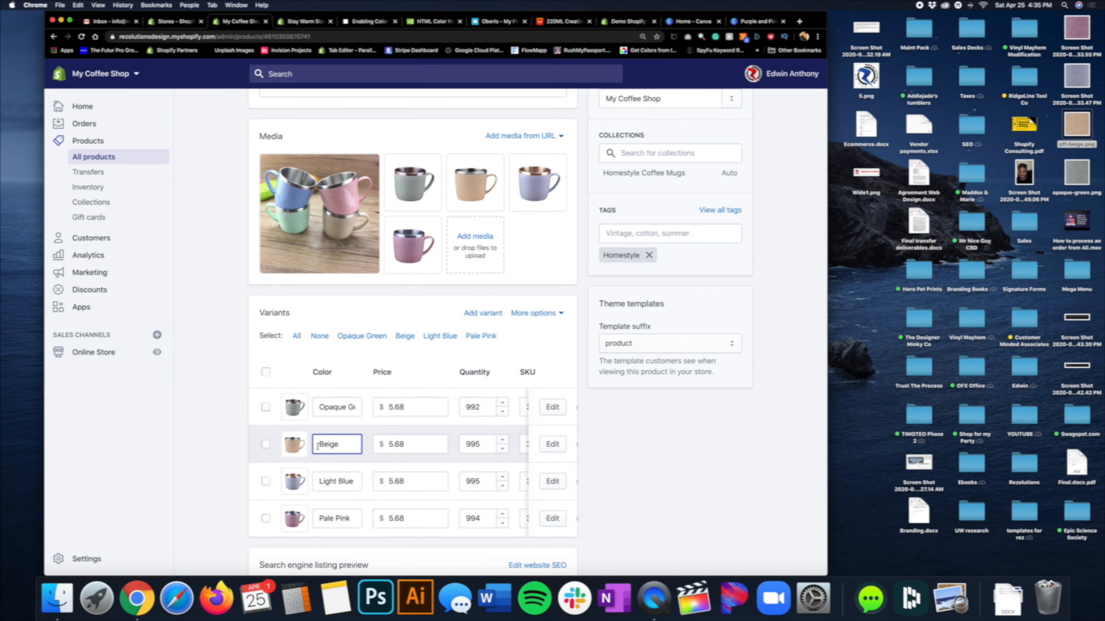
text(Off)
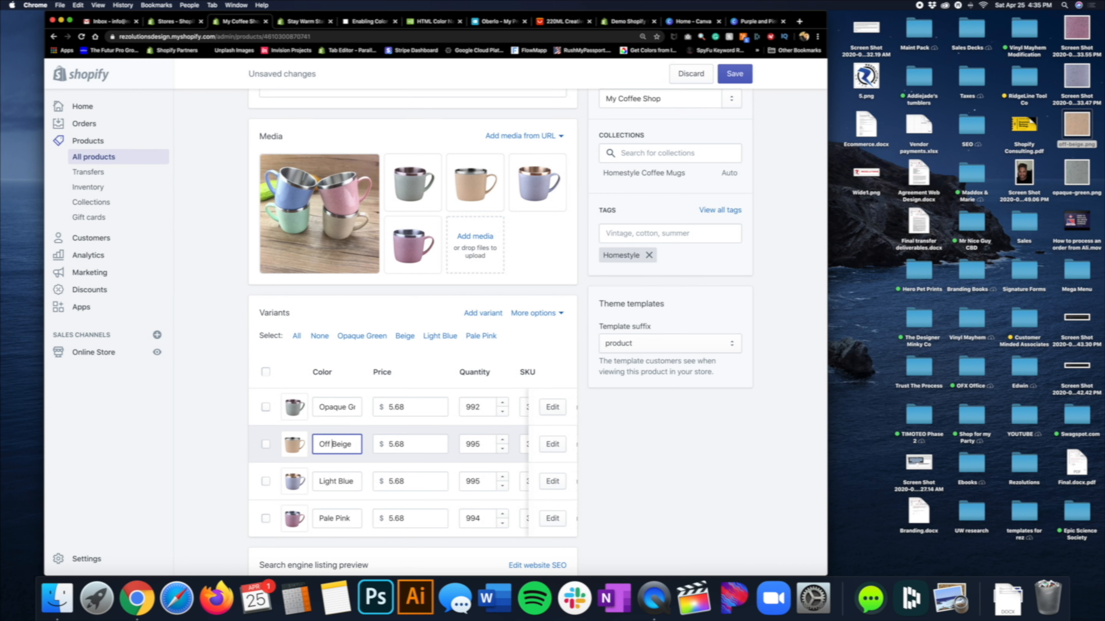
click(734, 74)
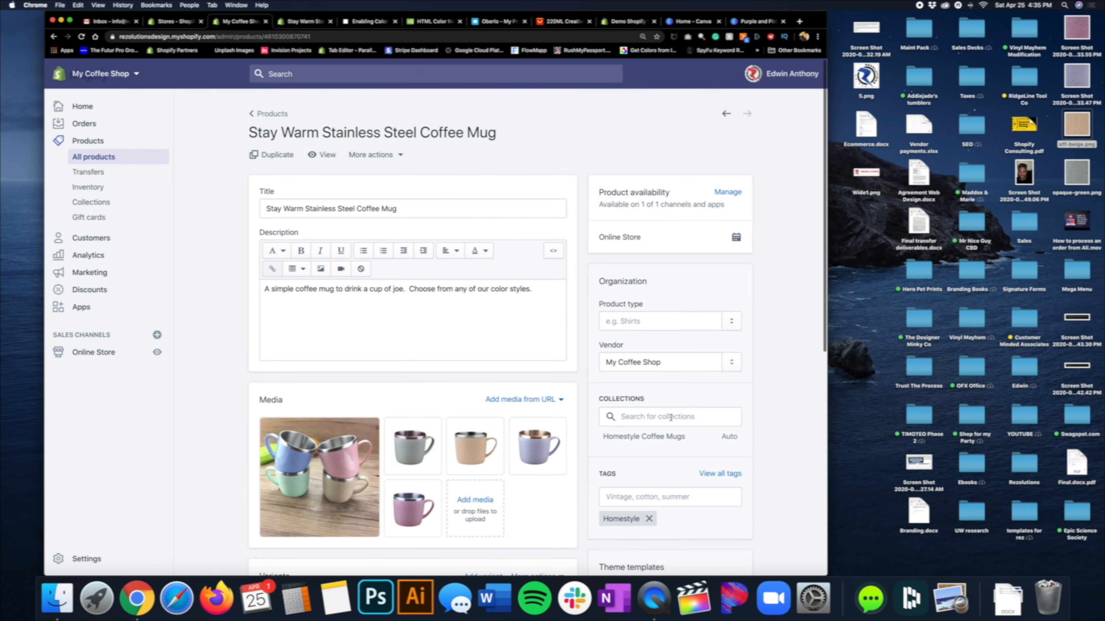
scroll(425, 505, down, 8)
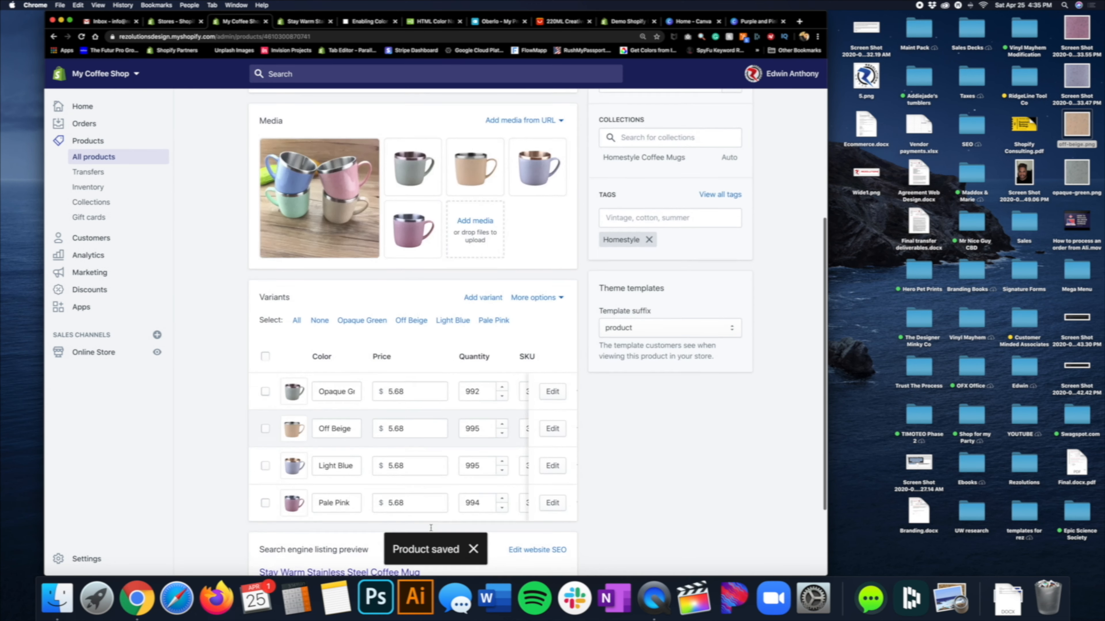
Check the color names list, and rename the blue mug surface screenshot on the desktop to a-bit-purple.png
click(435, 22)
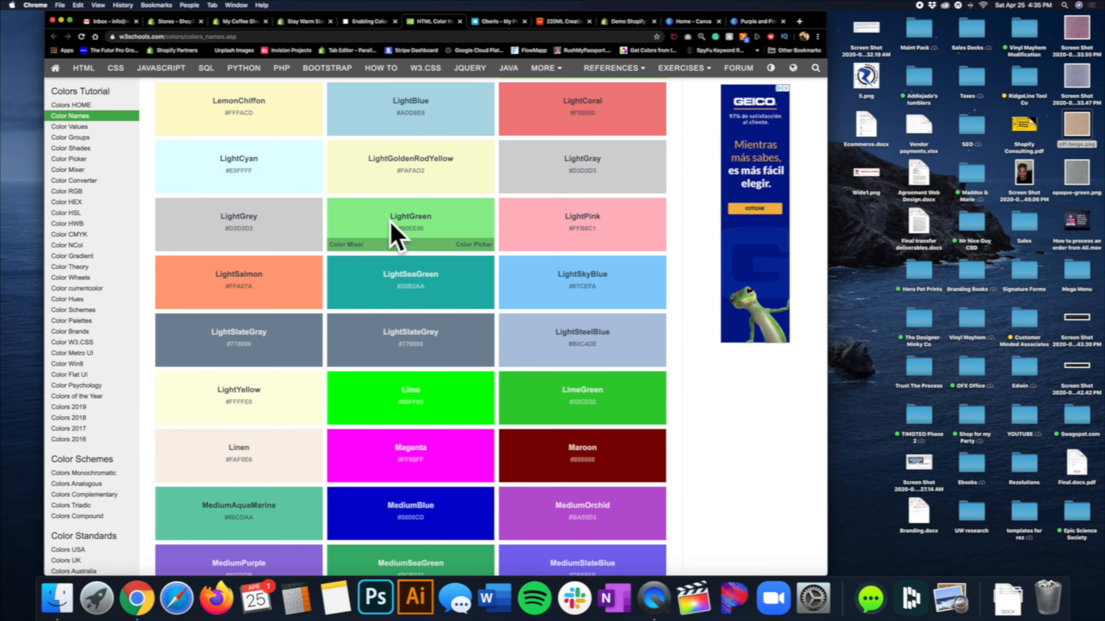
click(238, 23)
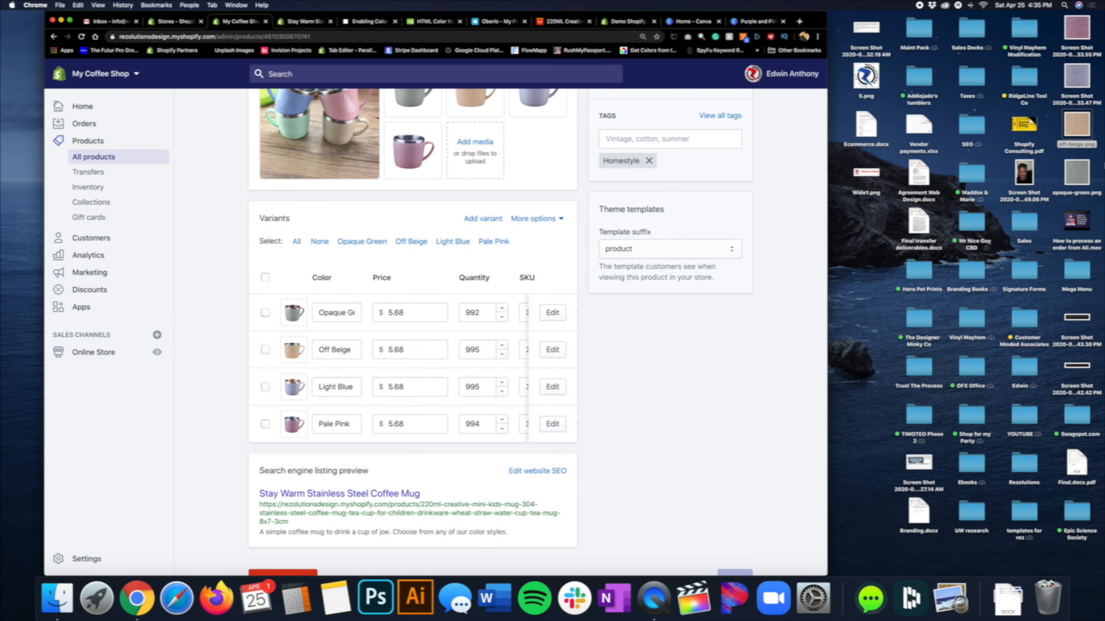
click(1079, 82)
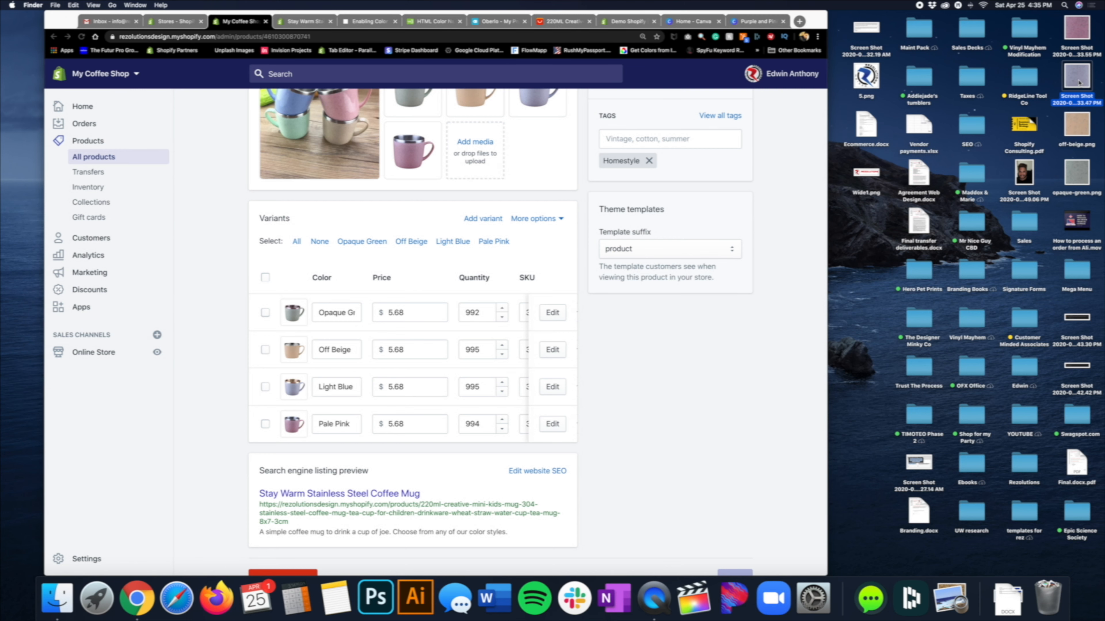
key(Return)
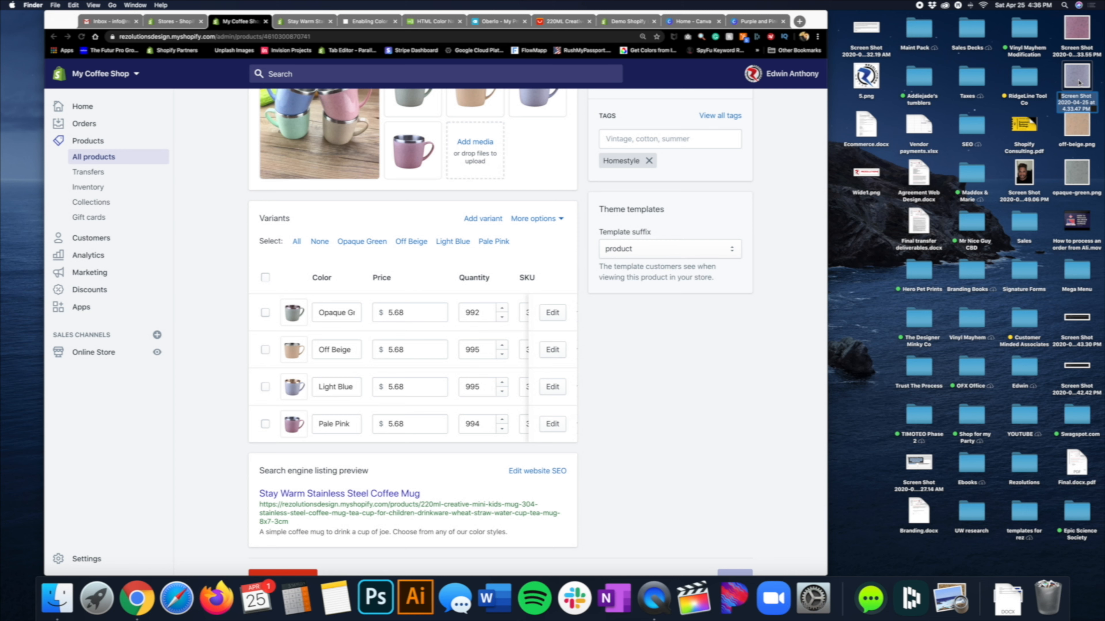
text(a-bit)
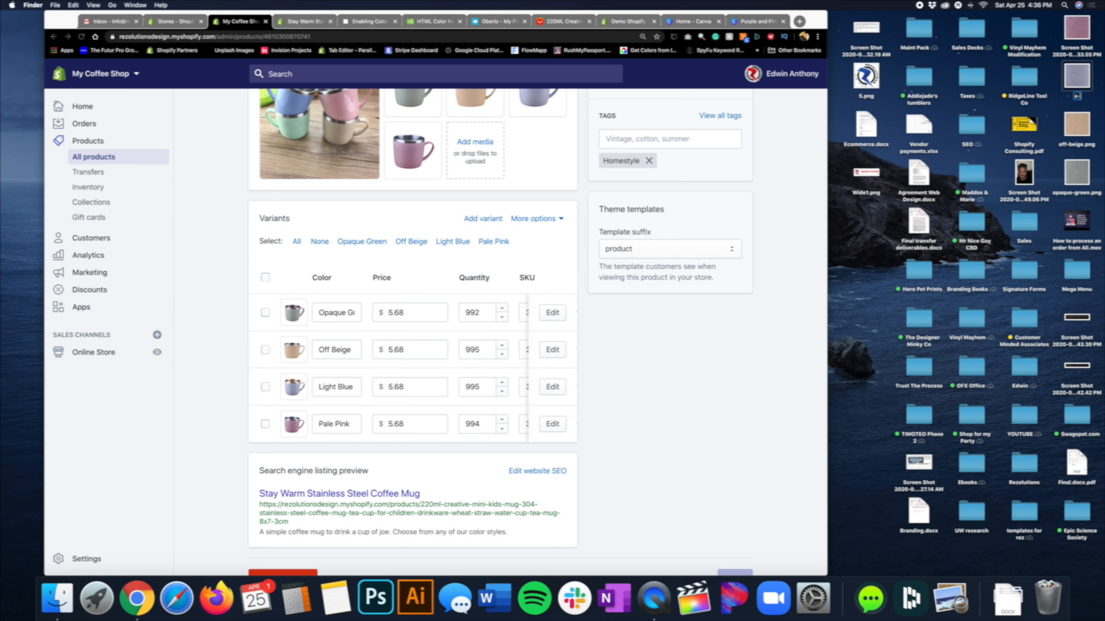
text(-purple.png)
key(Return)
Rename the mug's Light Blue variant to A Bit Purple and save the product
triple_click(337, 386)
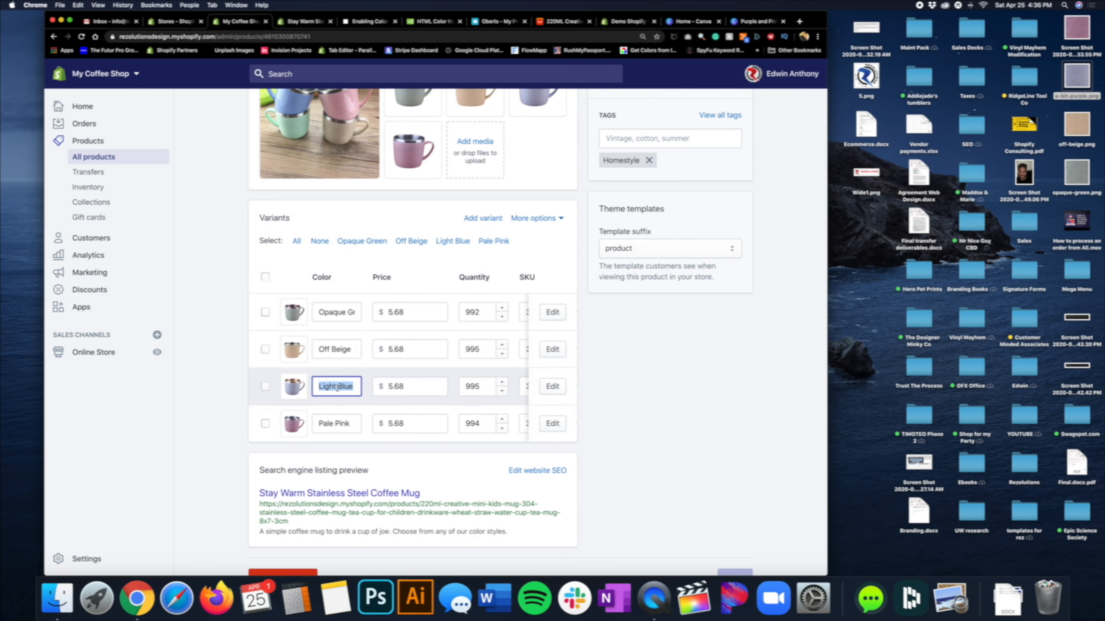
text(A Bit Purpl)
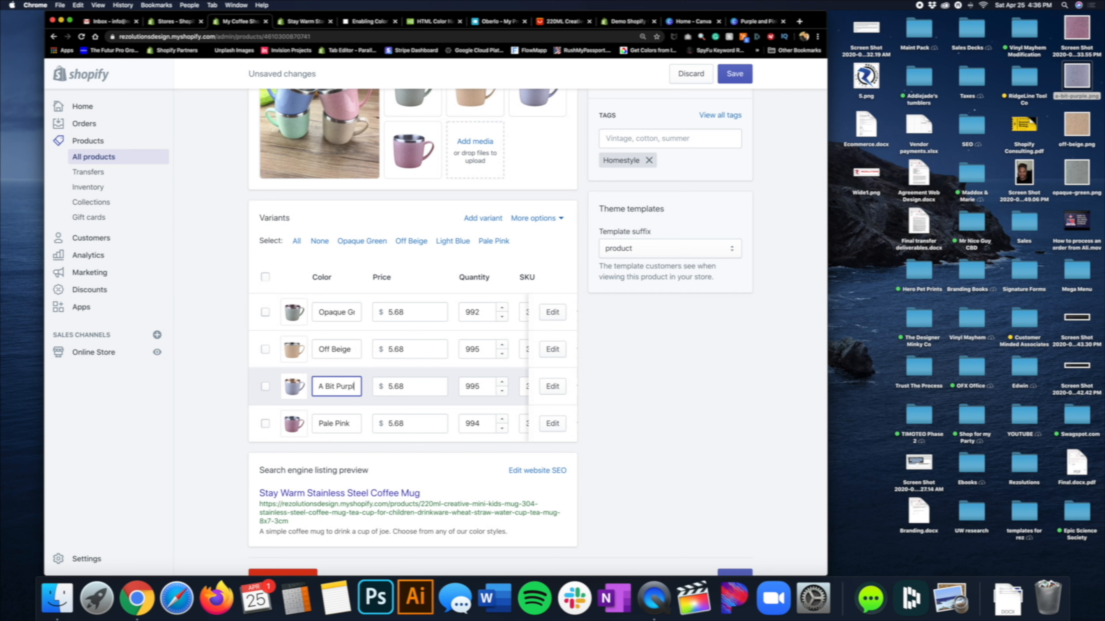
text(e)
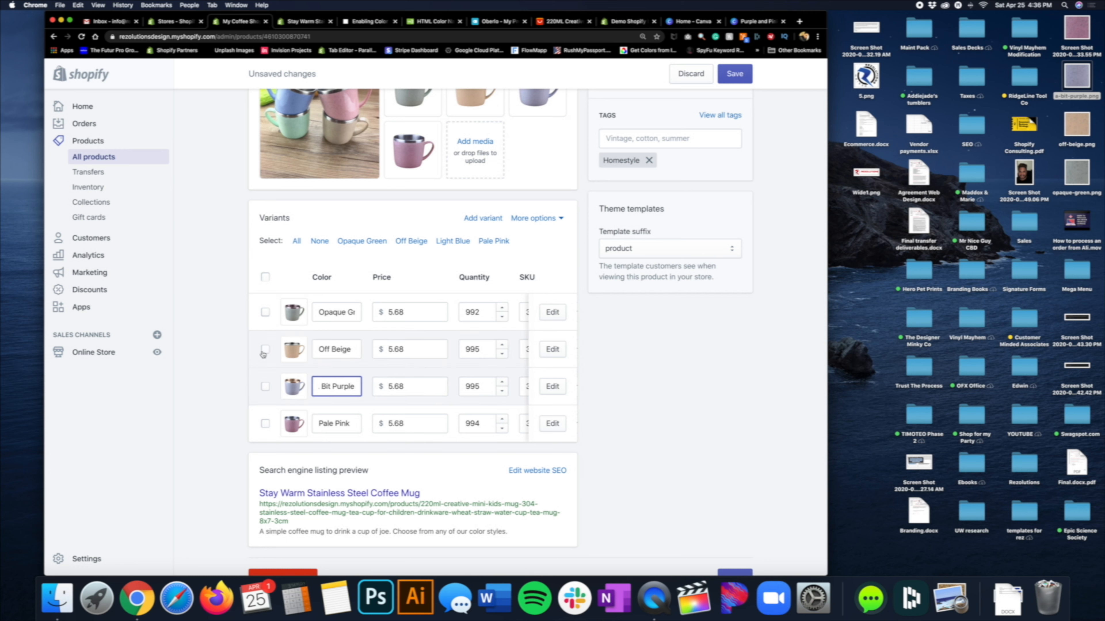
click(735, 74)
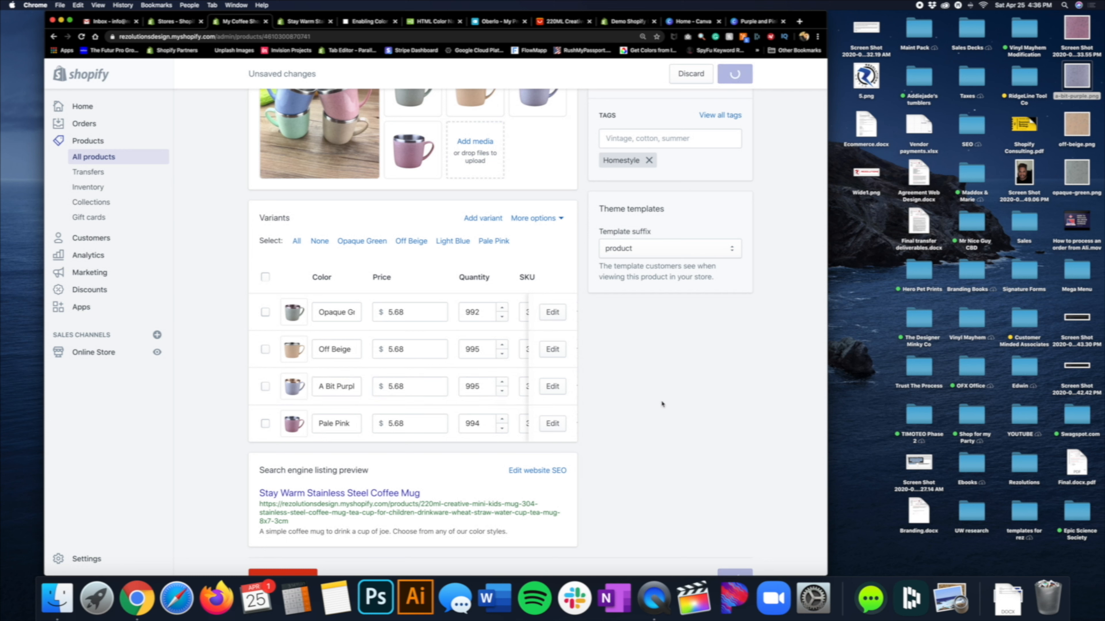
Check the pink option on the storefront, and rename the pink mug surface screenshot on the desktop to strawberry-pink.png
click(299, 23)
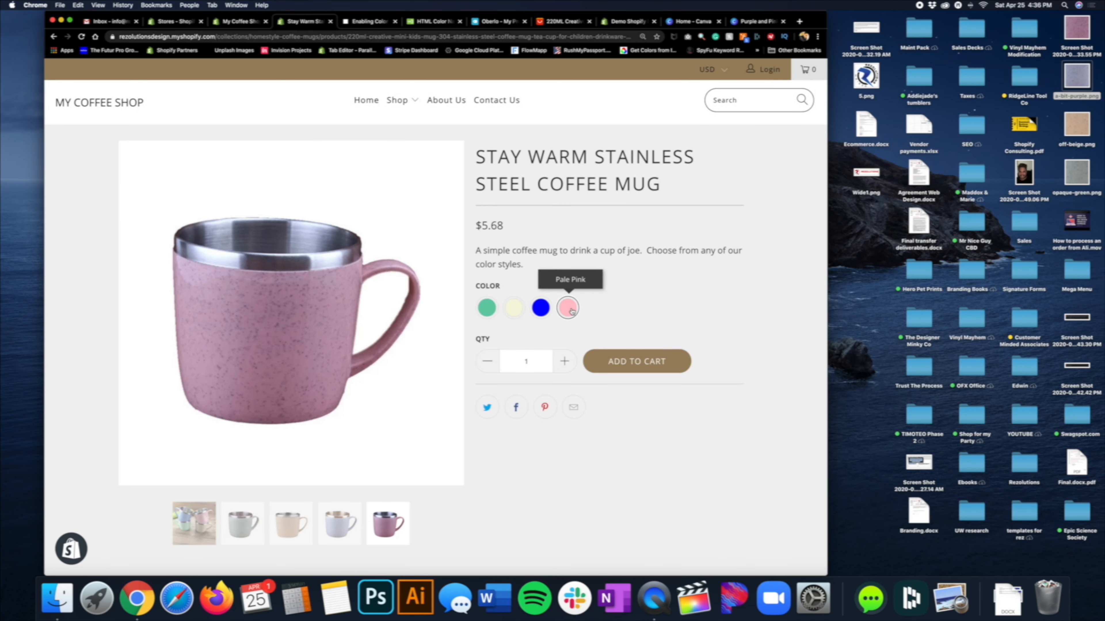
click(238, 22)
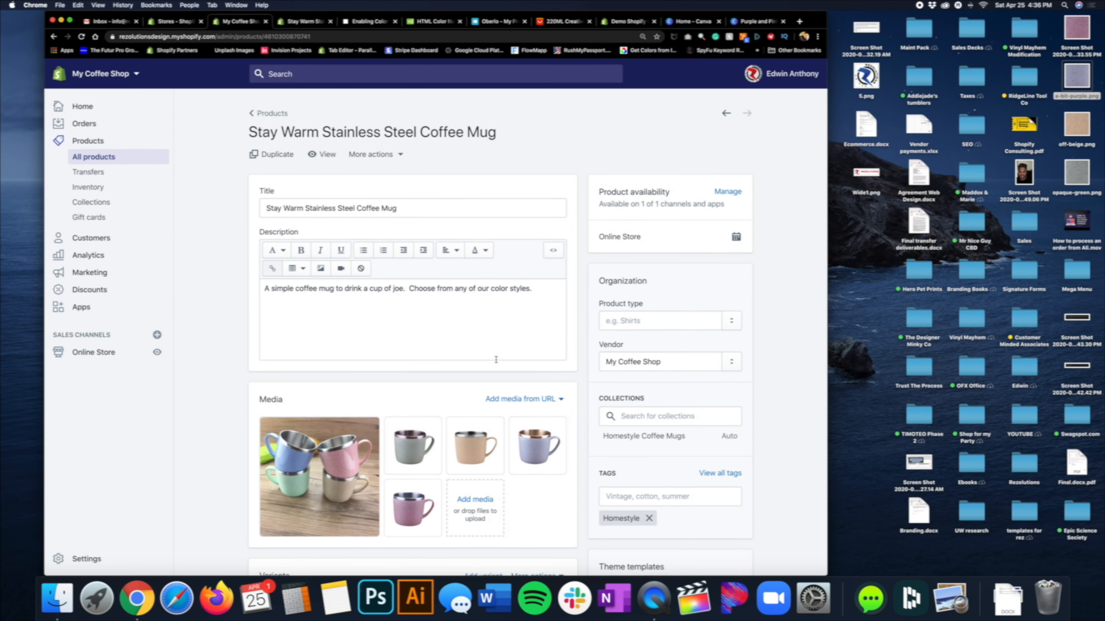
scroll(496, 362, down, 5)
scroll(496, 363, down, 3)
scroll(494, 365, up, 1)
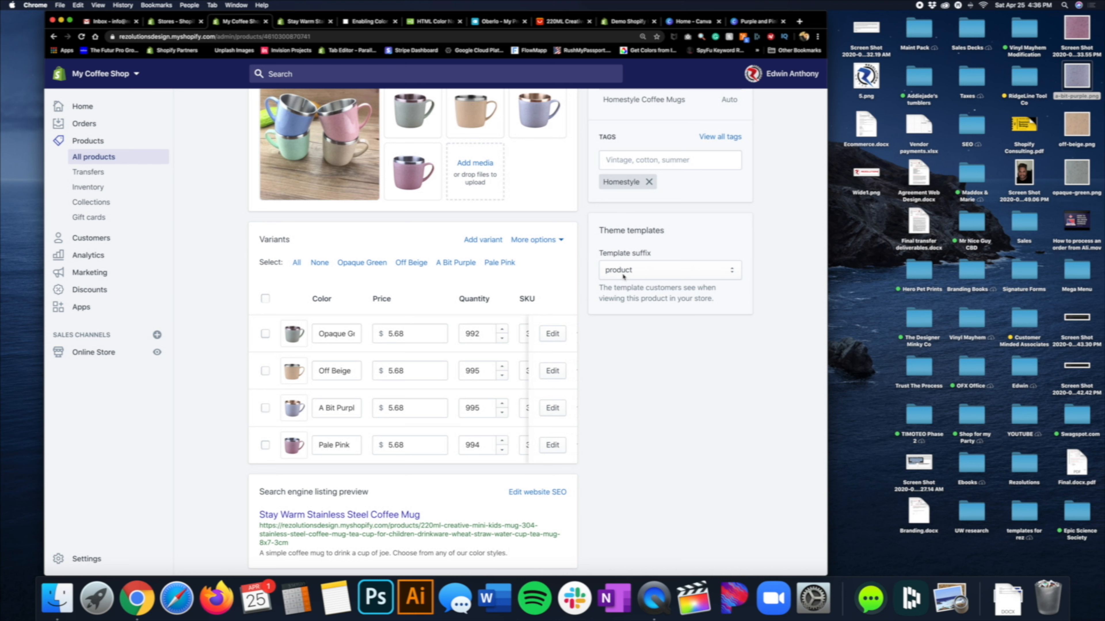
click(1075, 32)
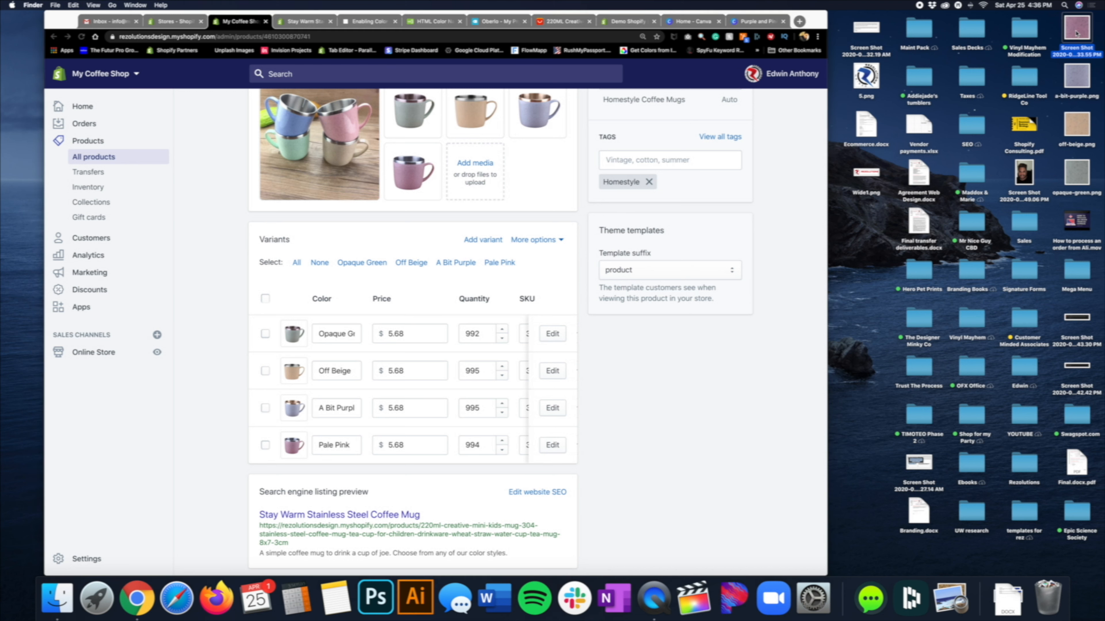
key(Return)
text(st)
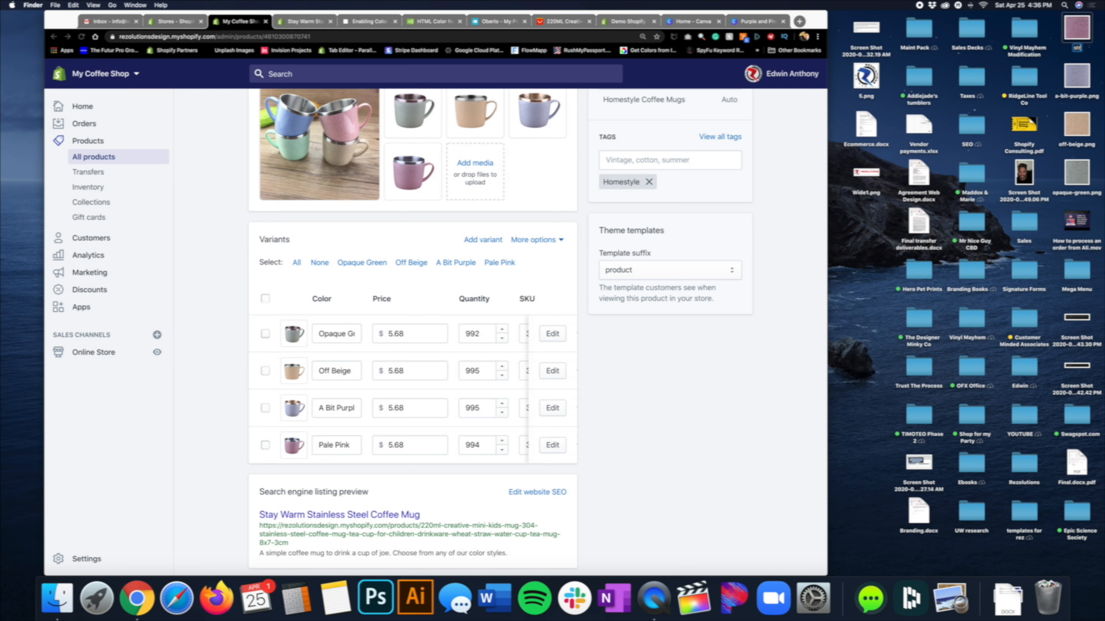
text(rawberry-pink.png)
key(Return)
Rename the mug's Pale Pink variant to Strawberry Pink, save the product and return to its storefront page
click(333, 444)
text(Strawbe)
text(rry Pink)
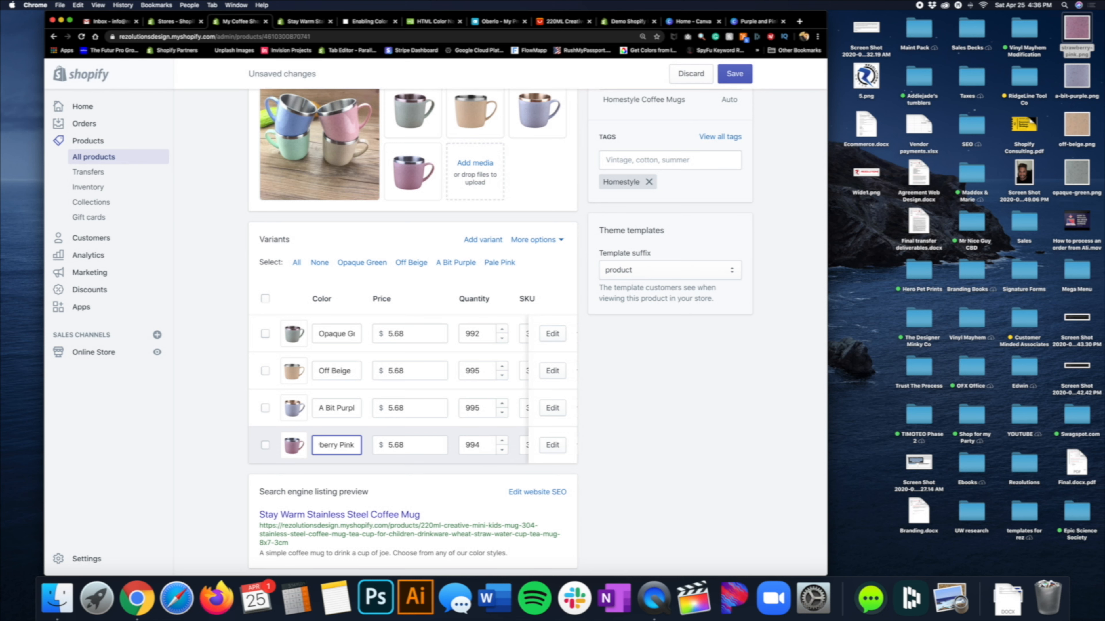
key(Return)
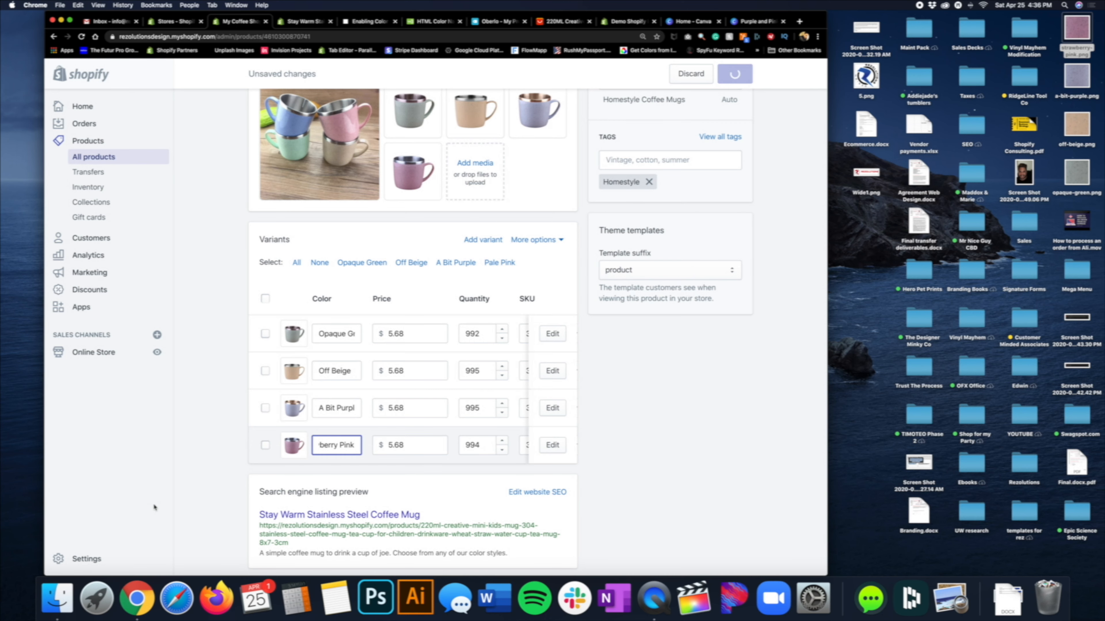
scroll(187, 490, down, 8)
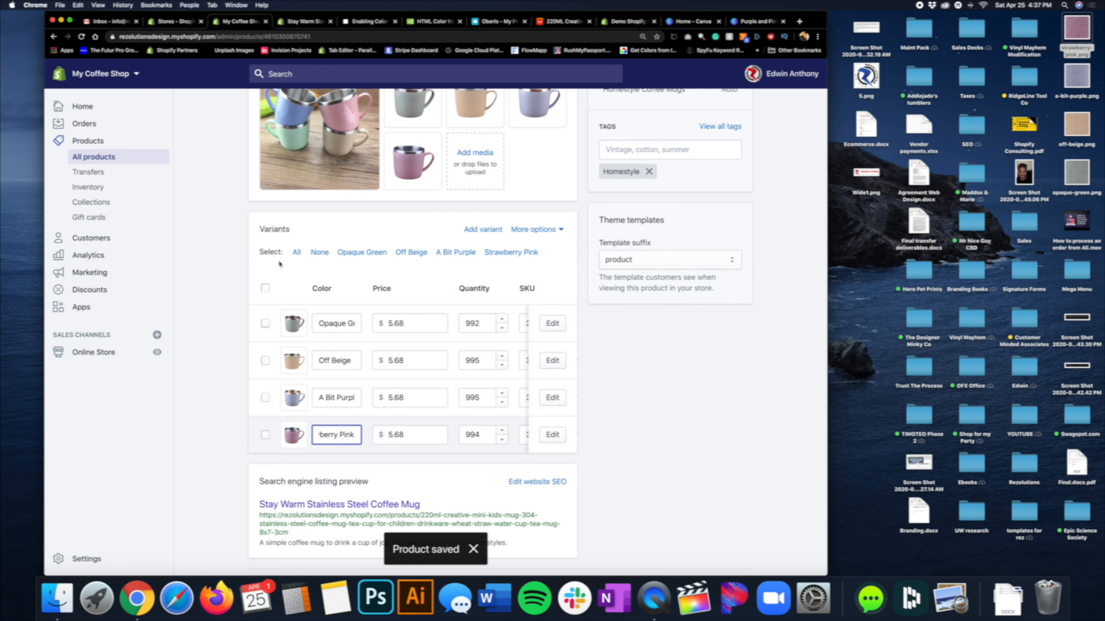
click(301, 20)
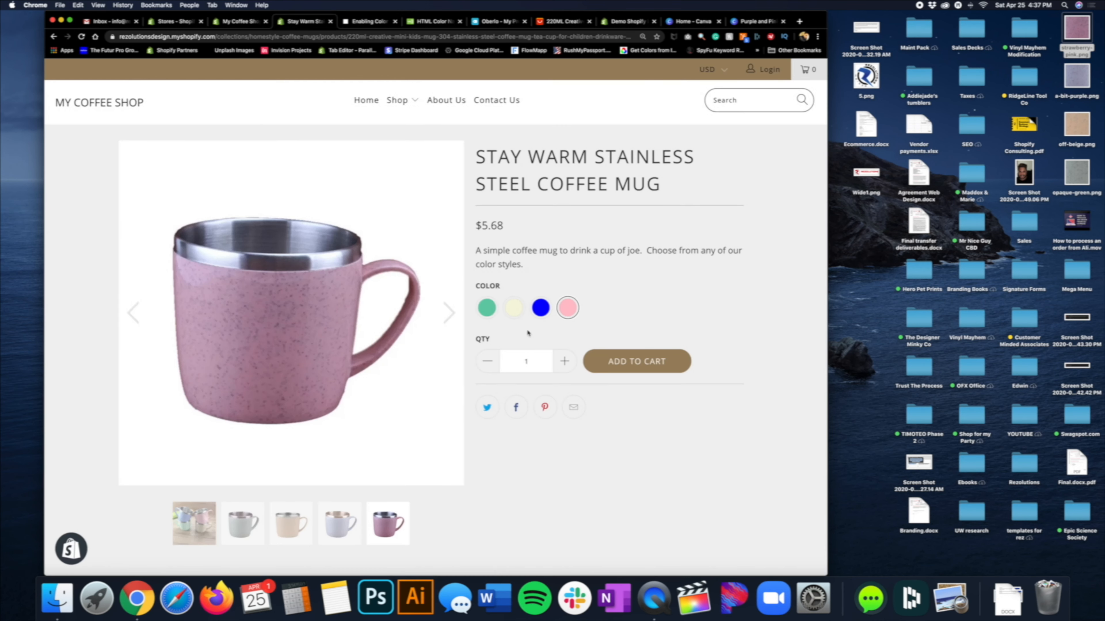
Reload the mug's storefront page, and open the live Turbo 4.1.2 theme's code from the Online Store in a separate browser tab
click(82, 39)
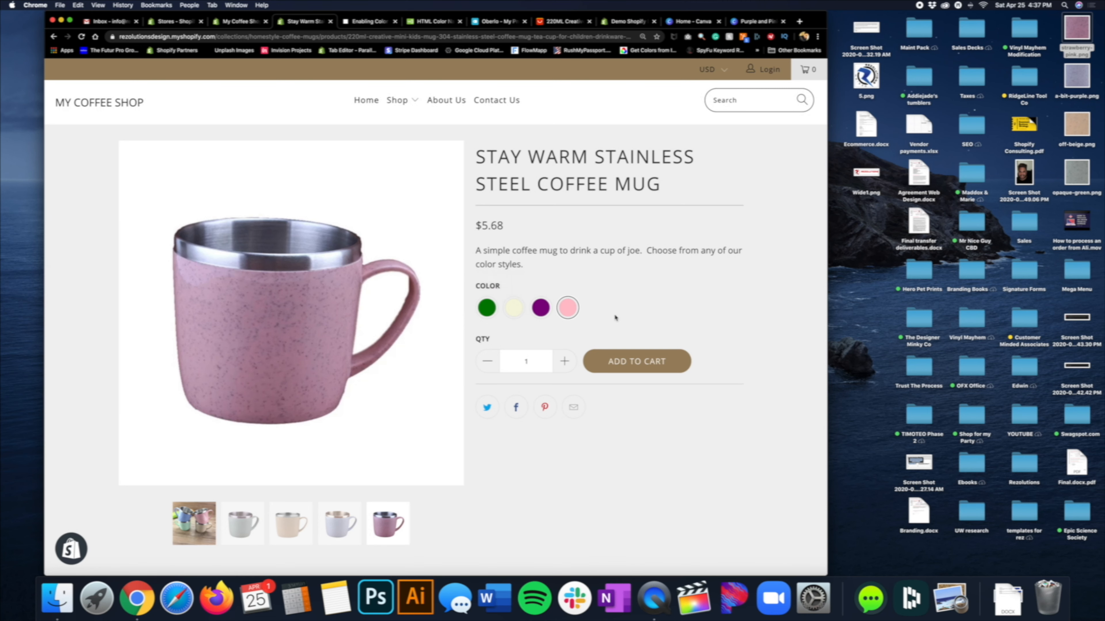
click(242, 22)
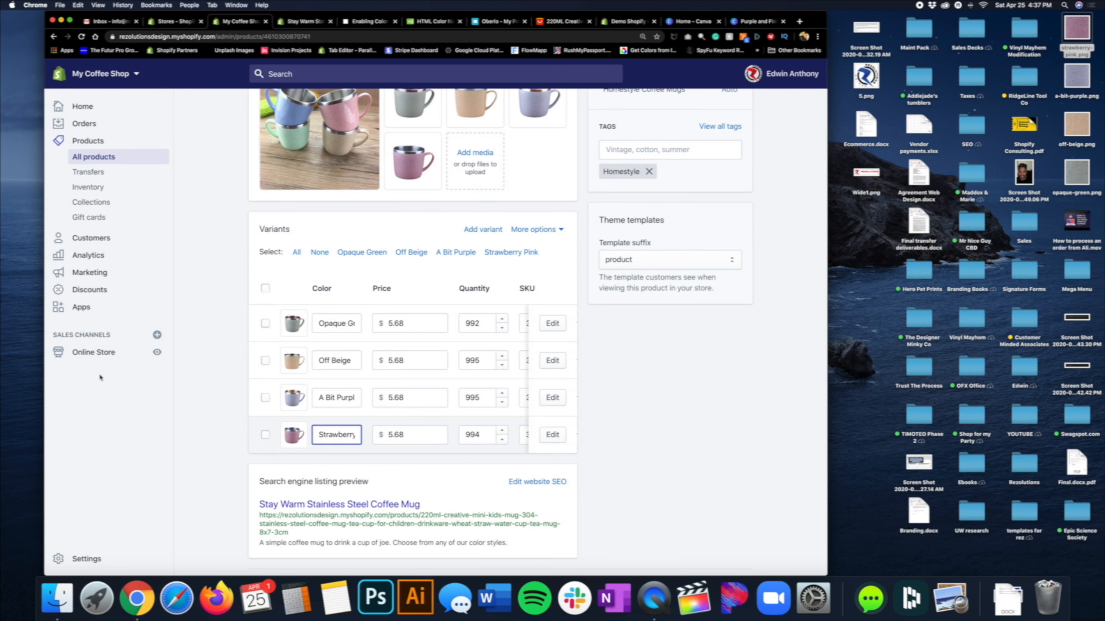
right_click(96, 355)
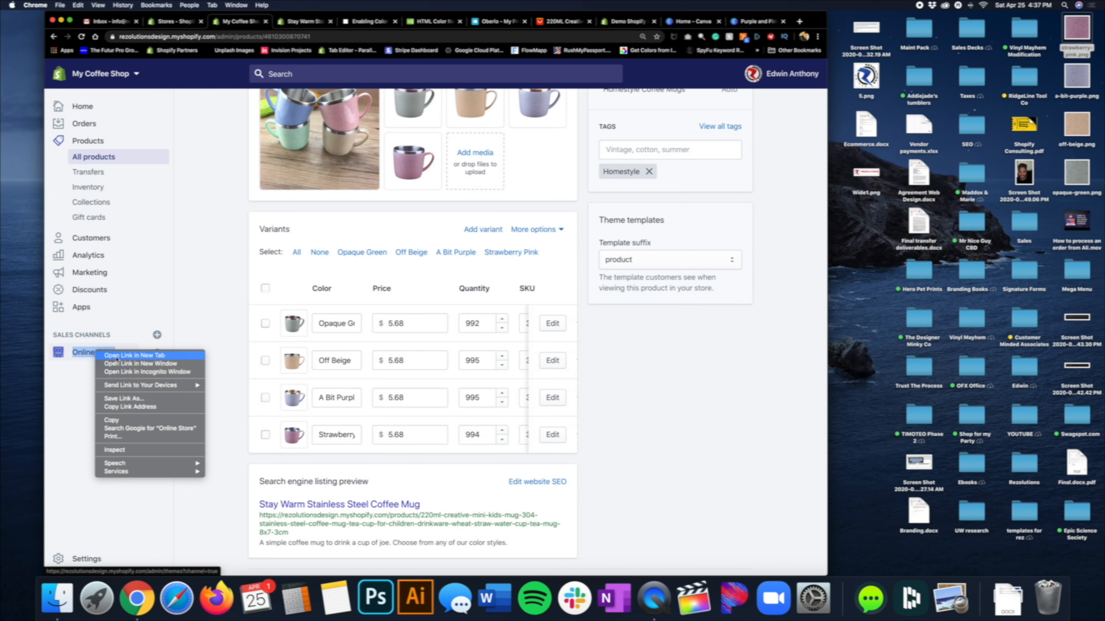
click(117, 356)
click(283, 23)
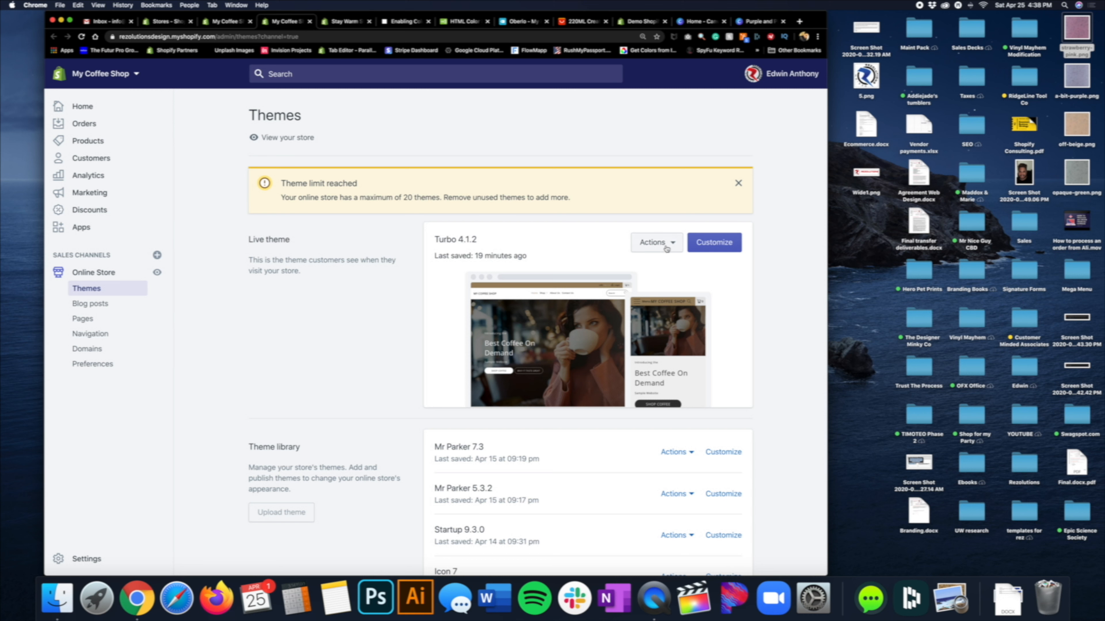
click(666, 248)
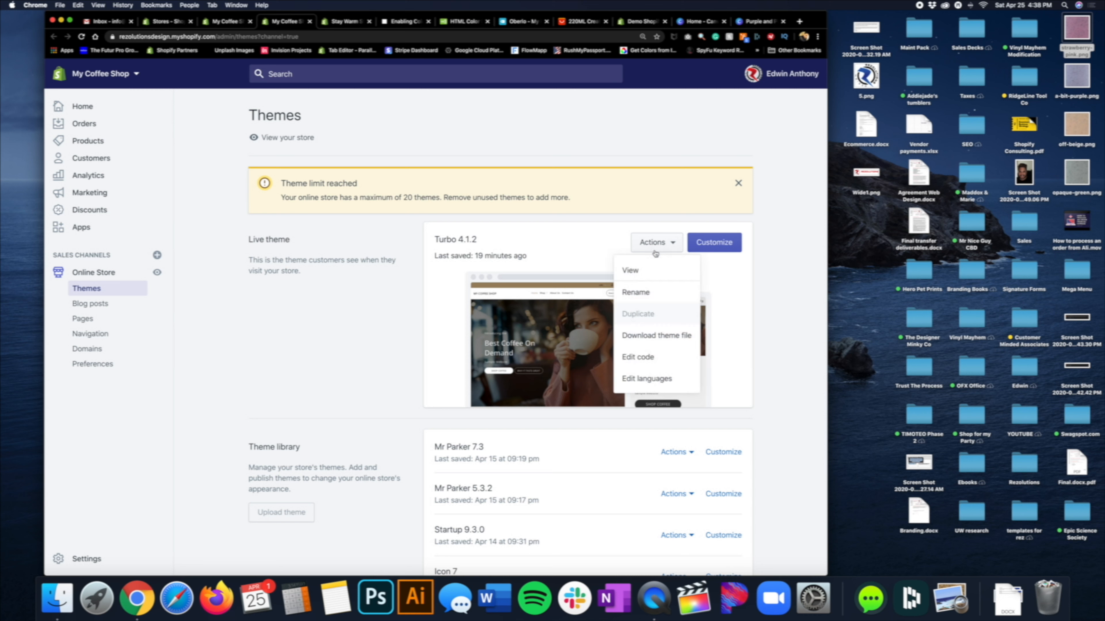
click(637, 357)
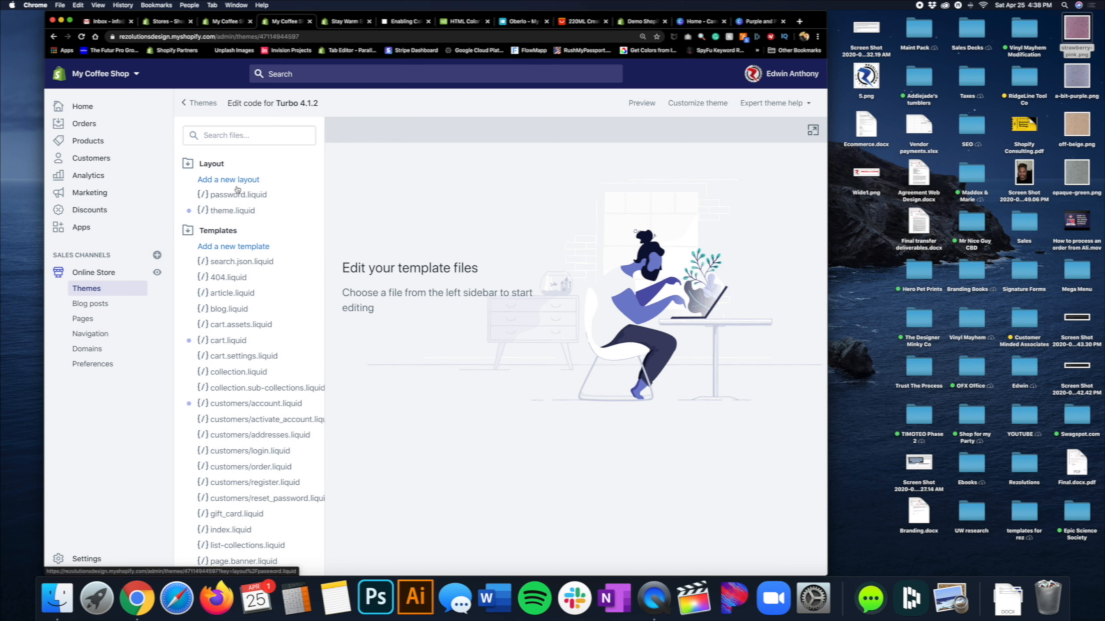
Upload opaque-green.png from the desktop as a new asset in the theme's Assets folder
scroll(237, 408, down, 3)
scroll(237, 408, down, 10)
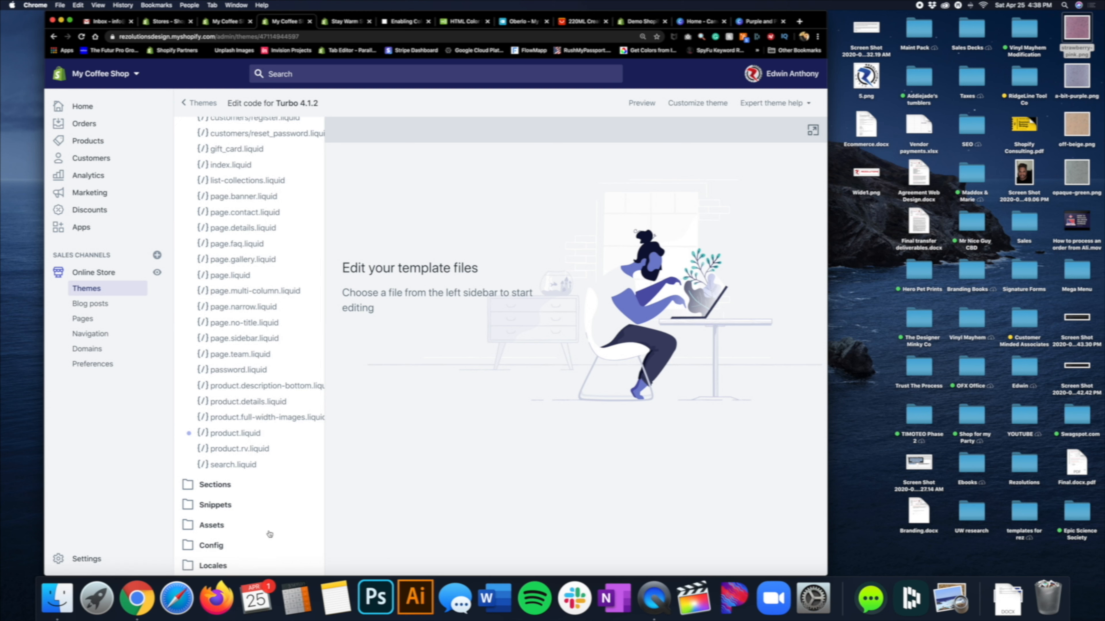
click(216, 528)
scroll(216, 529, down, 6)
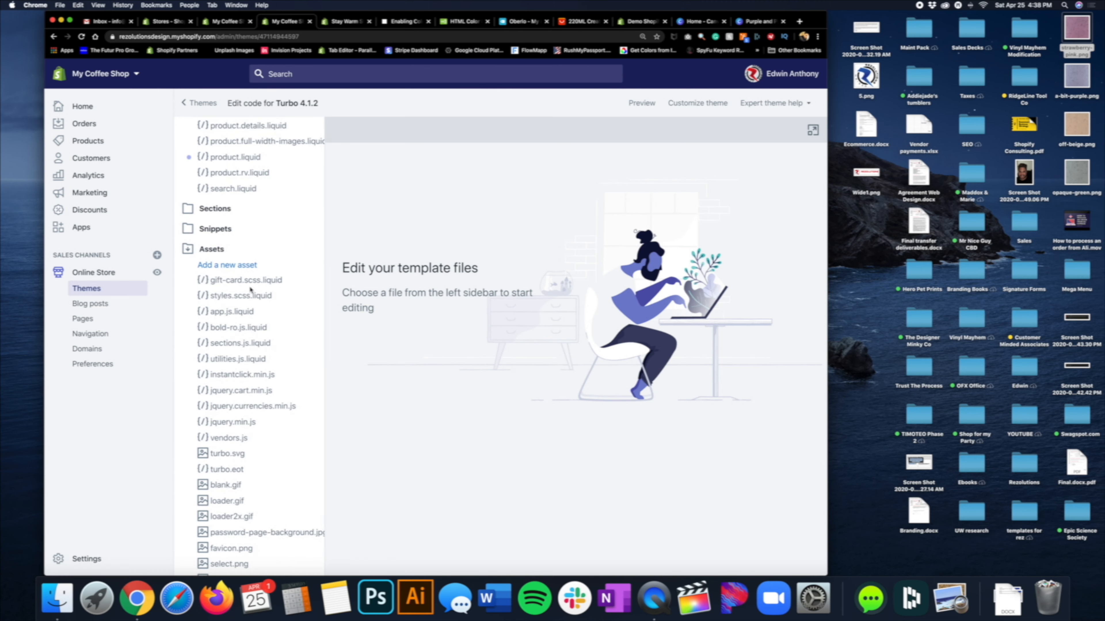
click(226, 266)
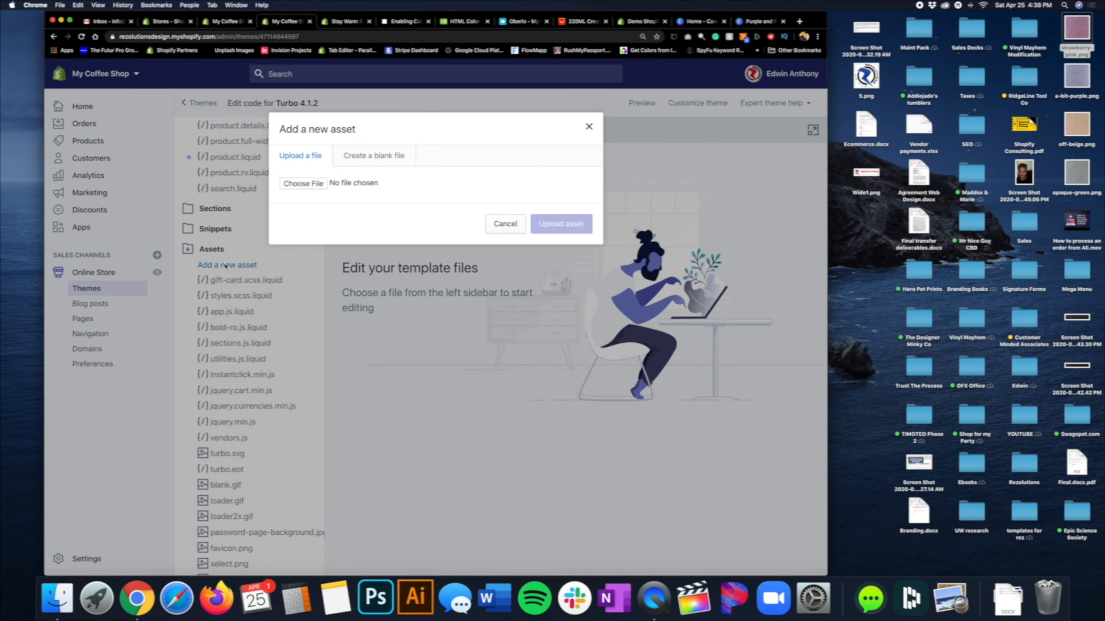
click(303, 183)
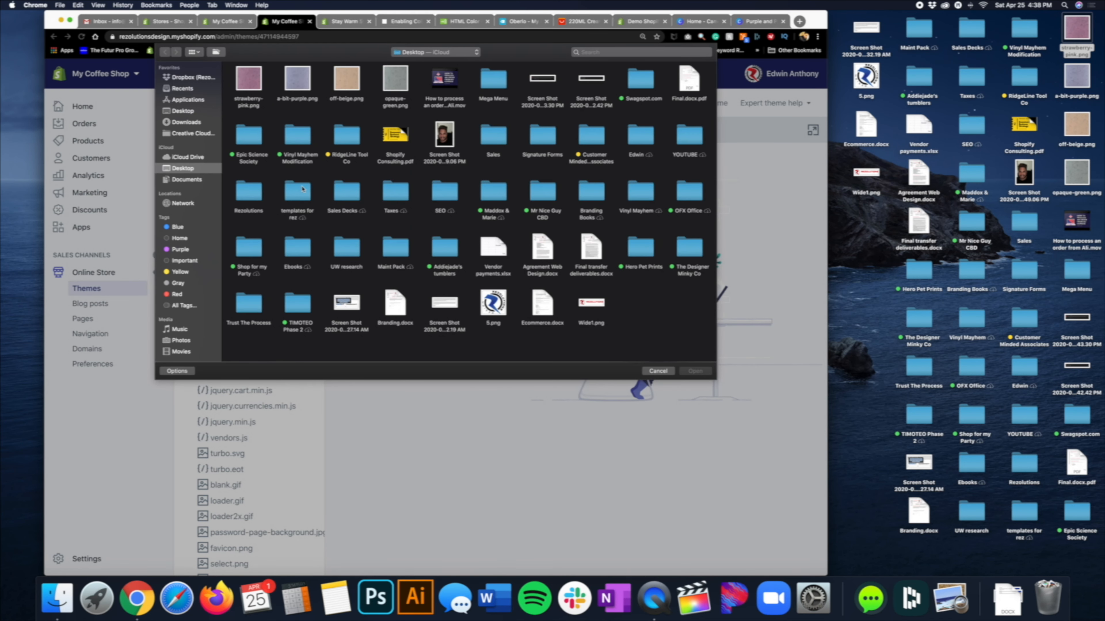
click(395, 83)
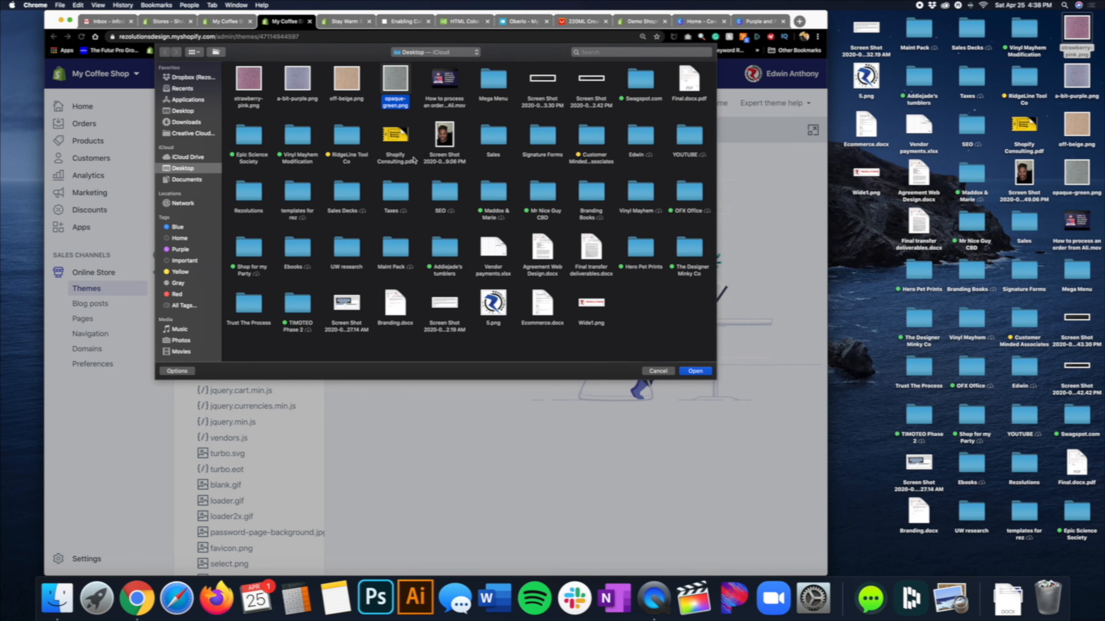
click(697, 372)
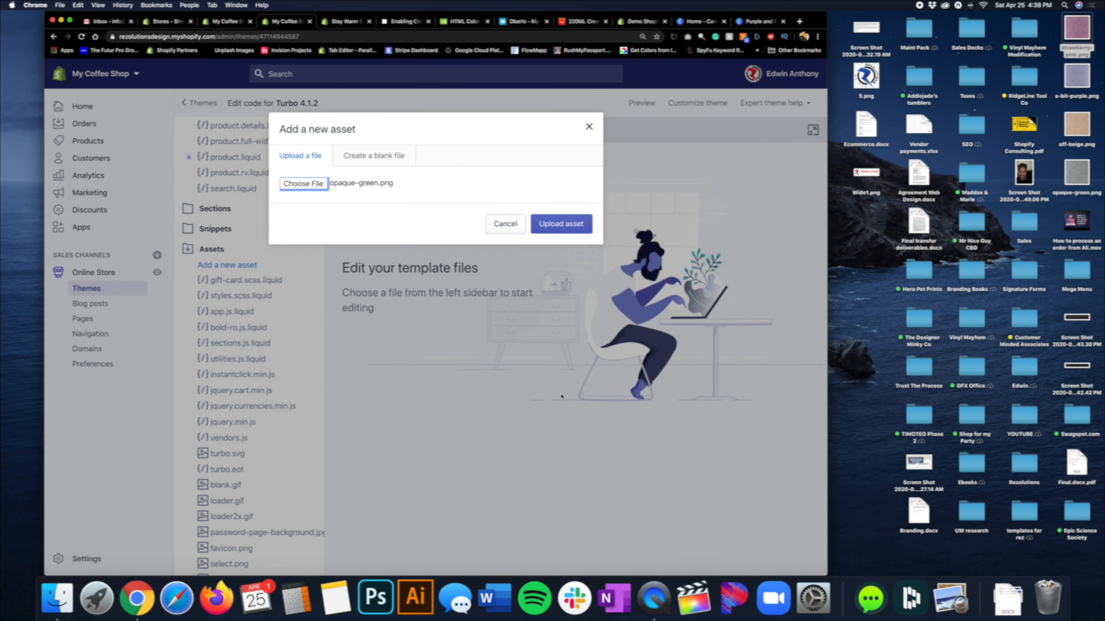
click(561, 223)
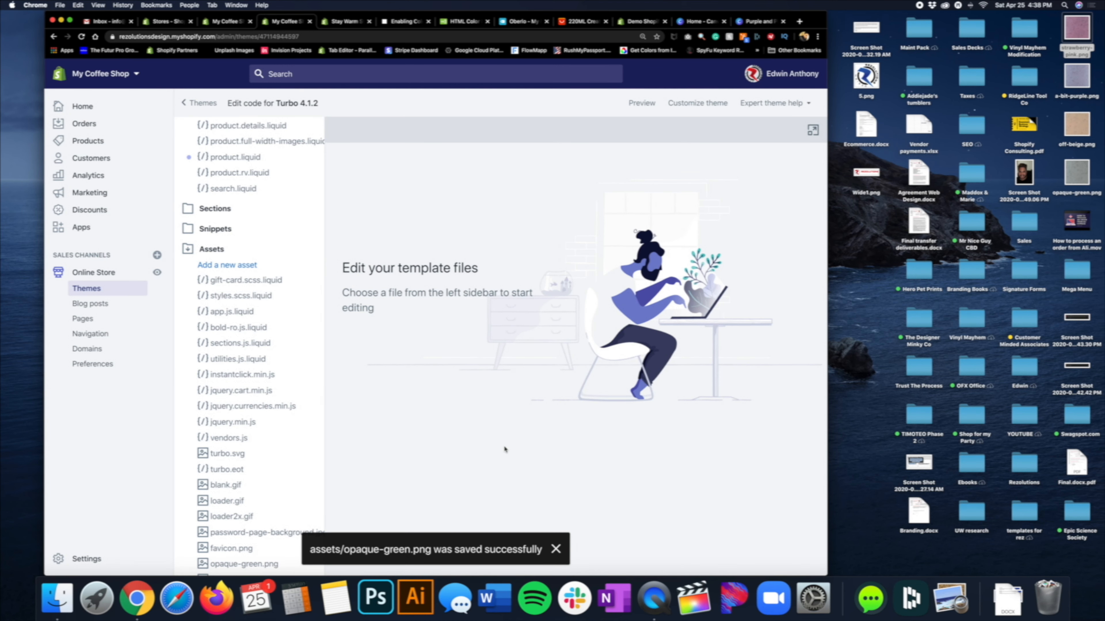
Reload the mug's storefront page and select the opaque green color swatch to check it
click(348, 22)
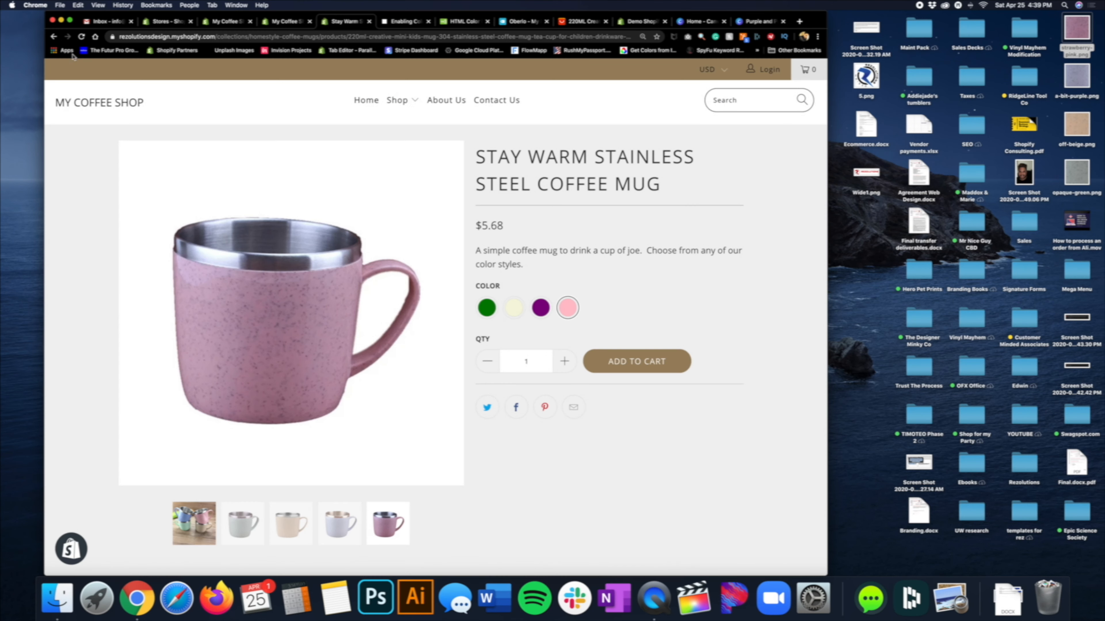
click(82, 37)
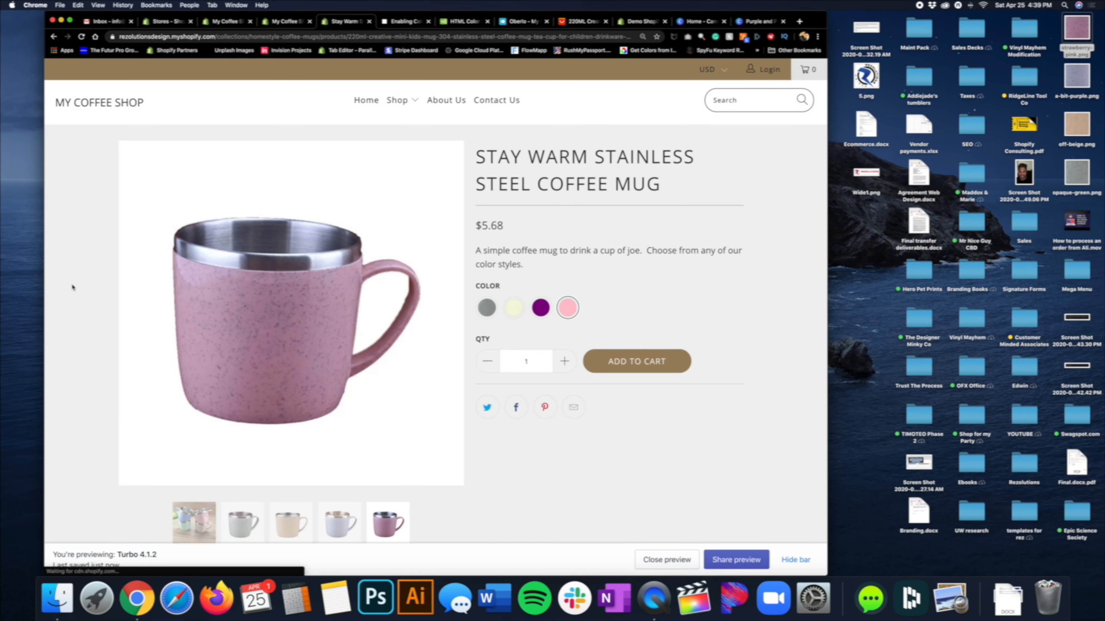
click(486, 308)
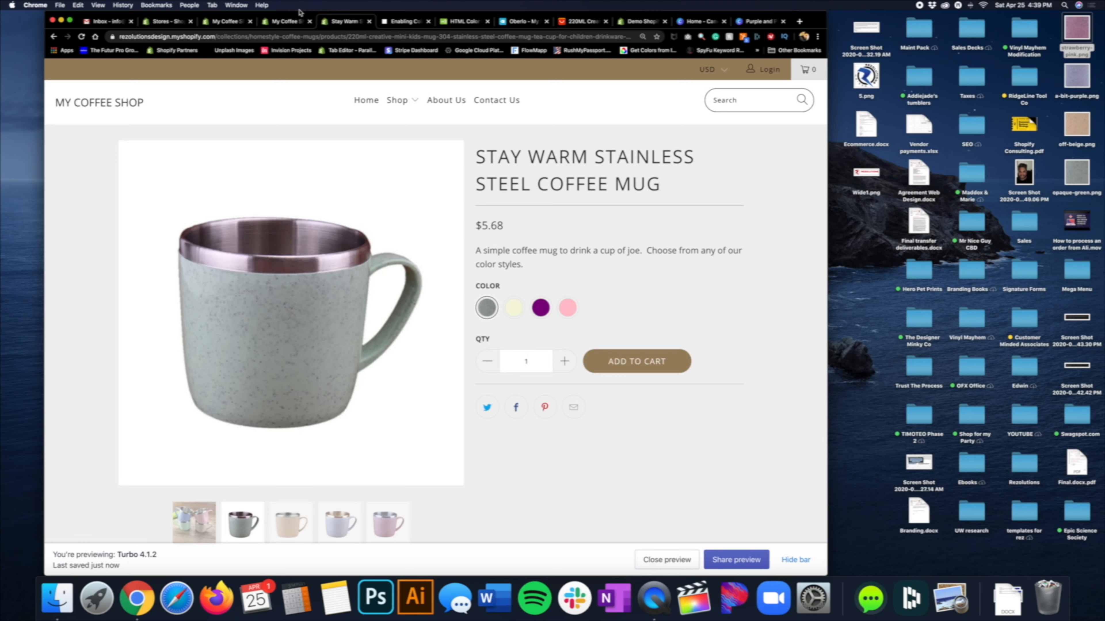
Return to the theme code and upload off-beige.png from the desktop as a new asset
click(286, 22)
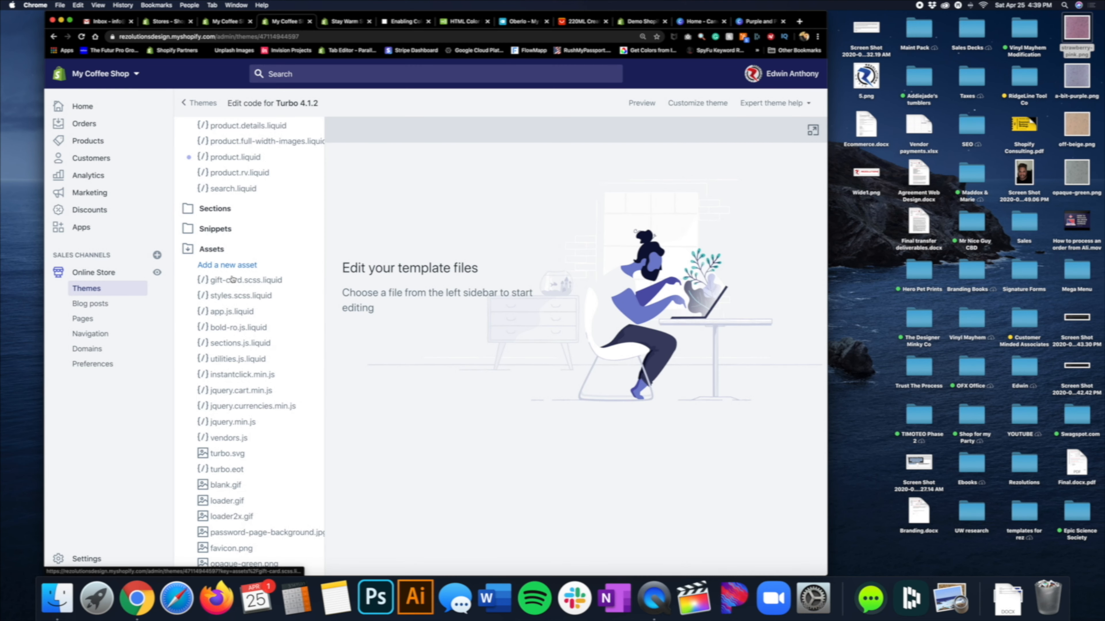
click(235, 266)
click(299, 186)
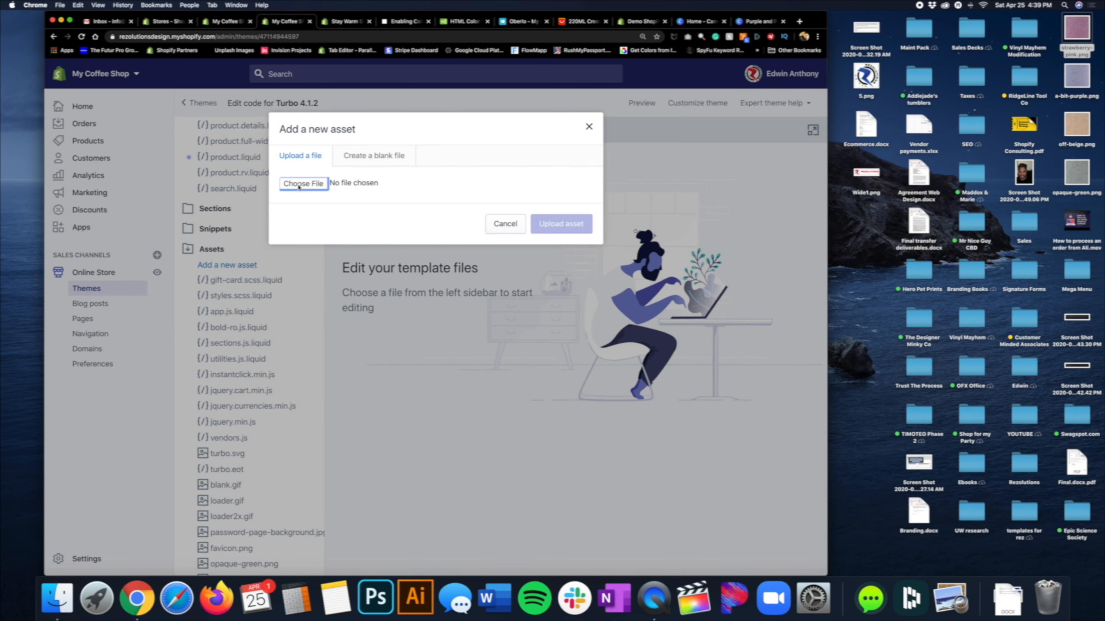
click(351, 80)
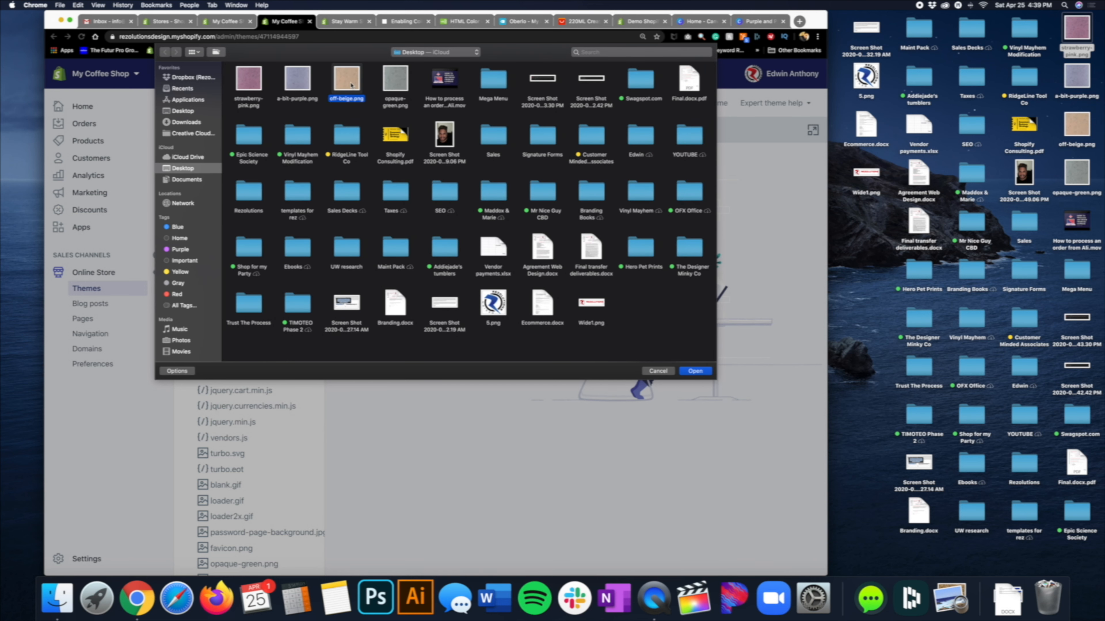
click(695, 371)
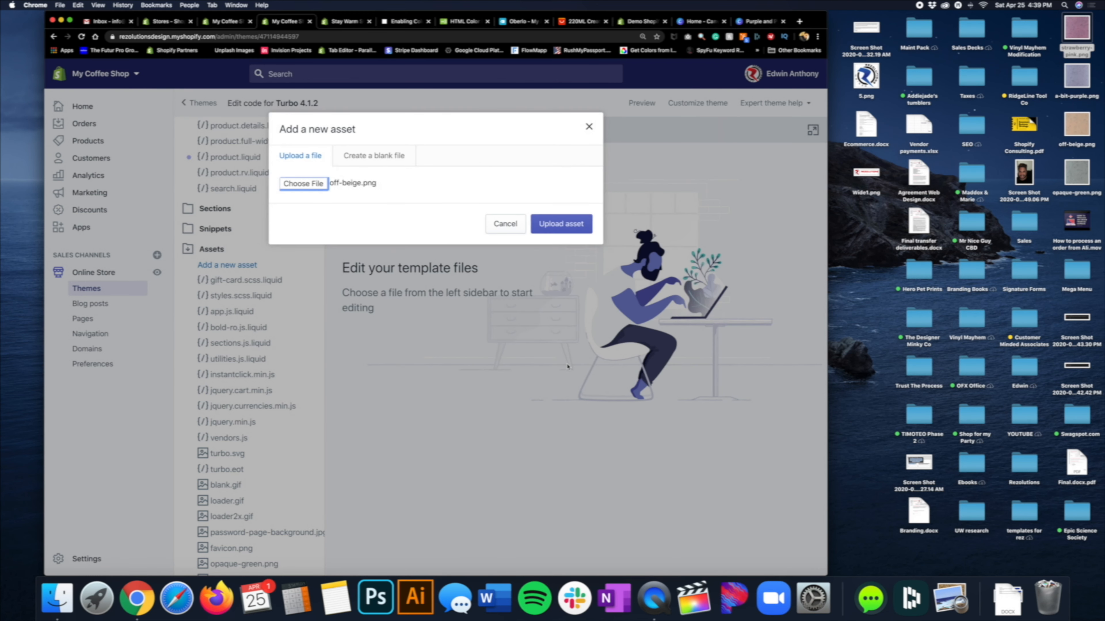
click(564, 224)
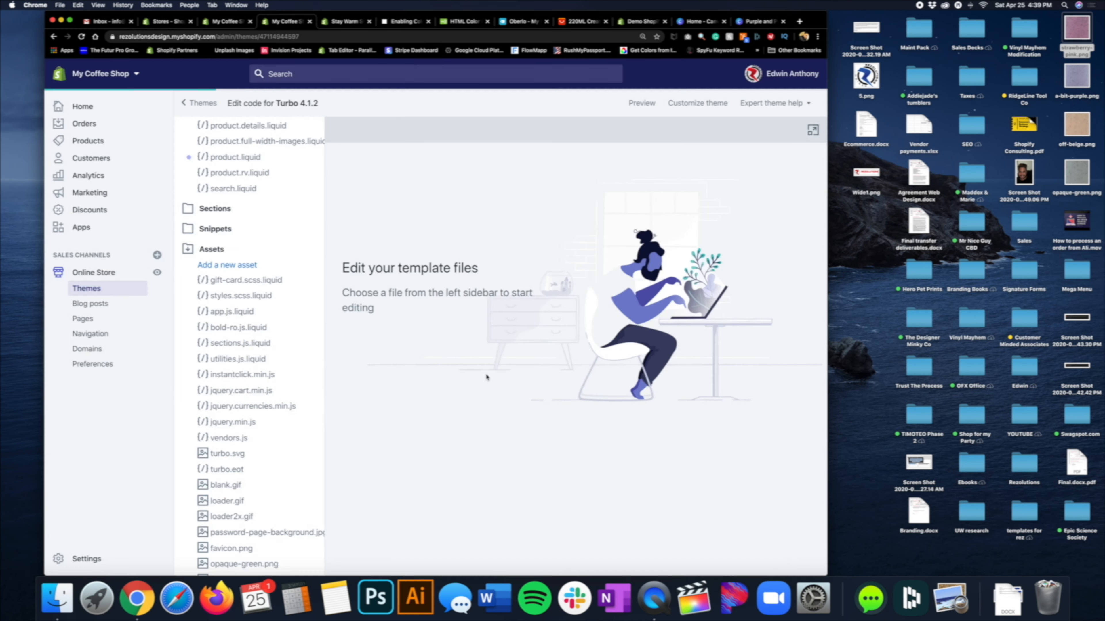
Upload a-bit-purple.png from the desktop as a new theme asset
click(228, 266)
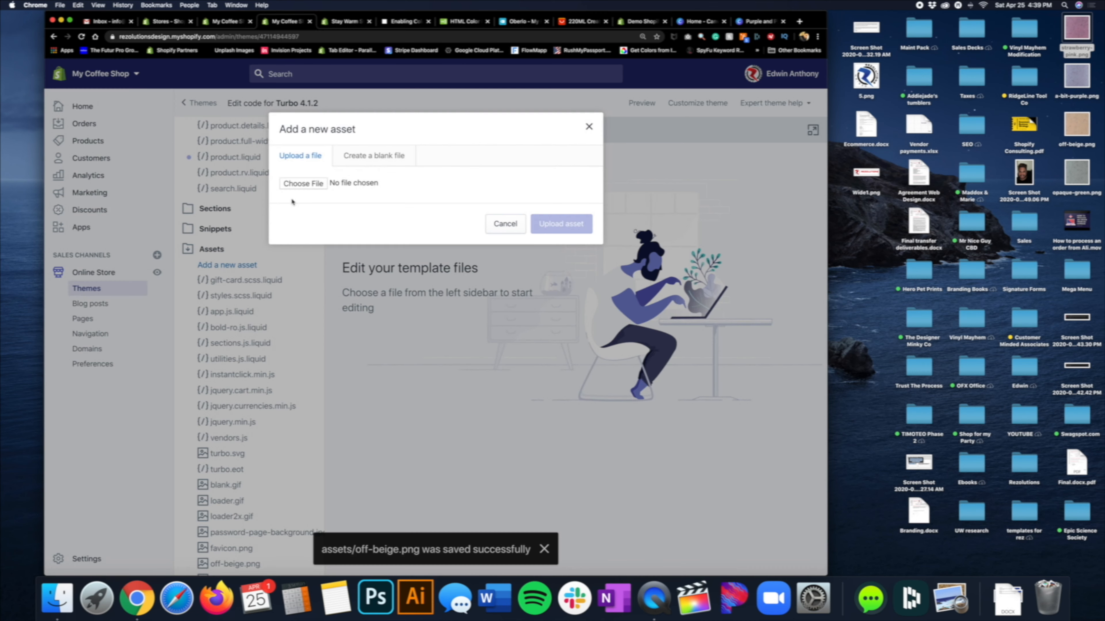
click(305, 184)
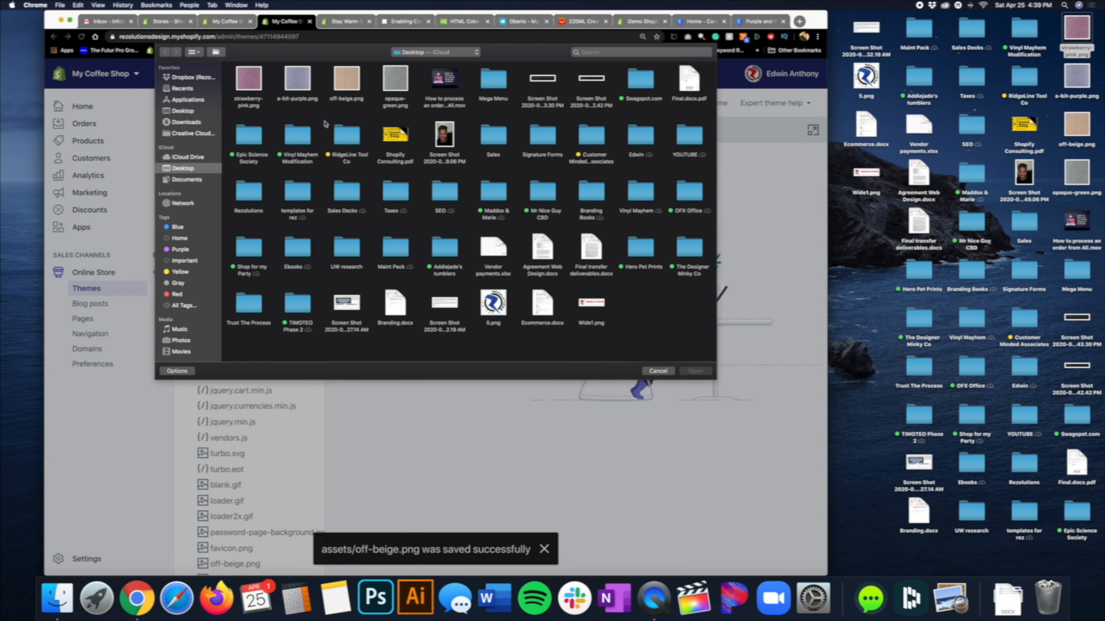
click(297, 81)
click(696, 371)
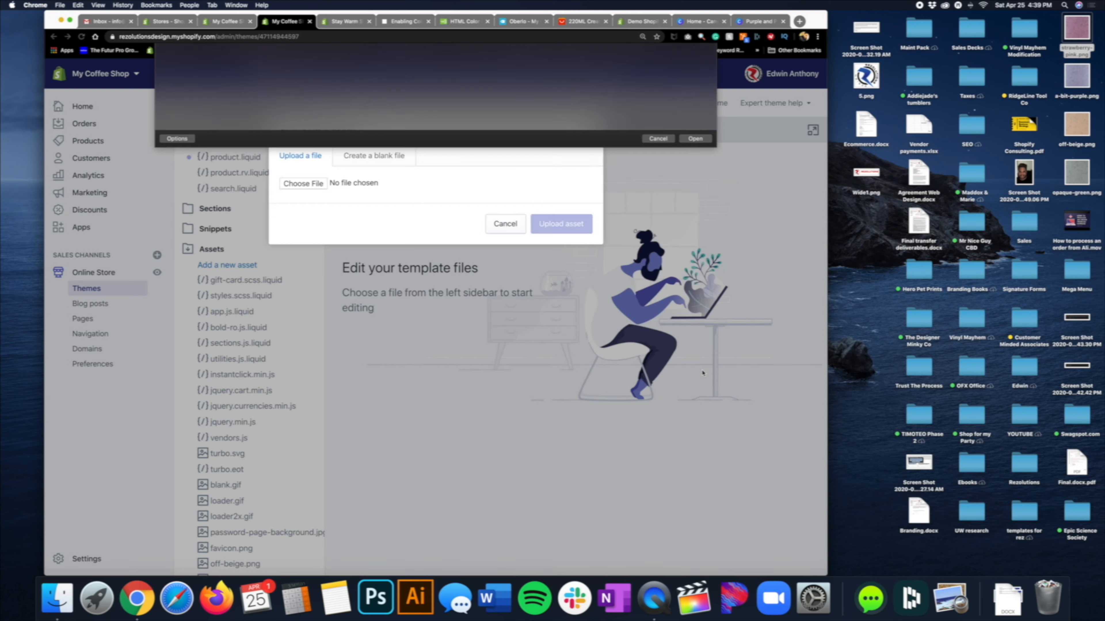
click(571, 232)
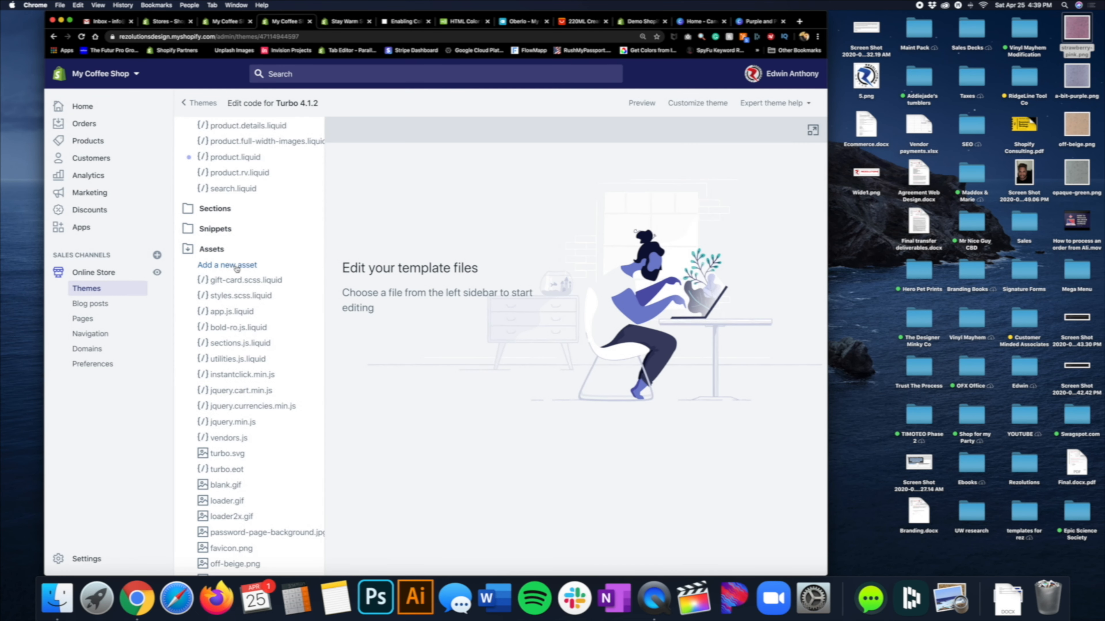
Upload strawberry-pink.png from the desktop as a new theme asset
click(237, 269)
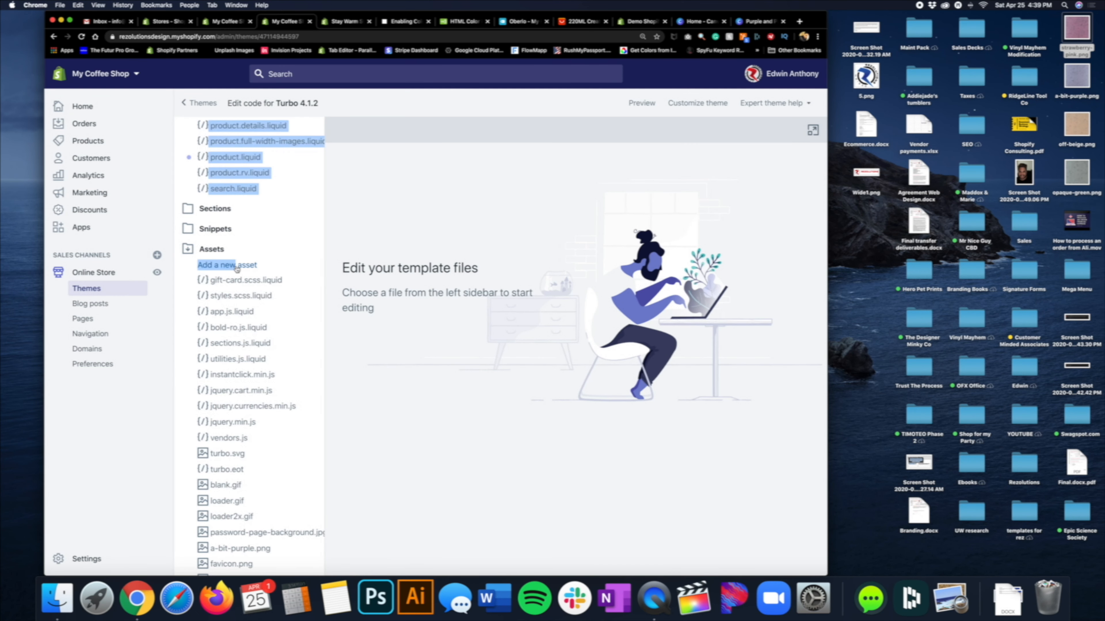
click(250, 269)
click(307, 185)
click(253, 81)
click(698, 370)
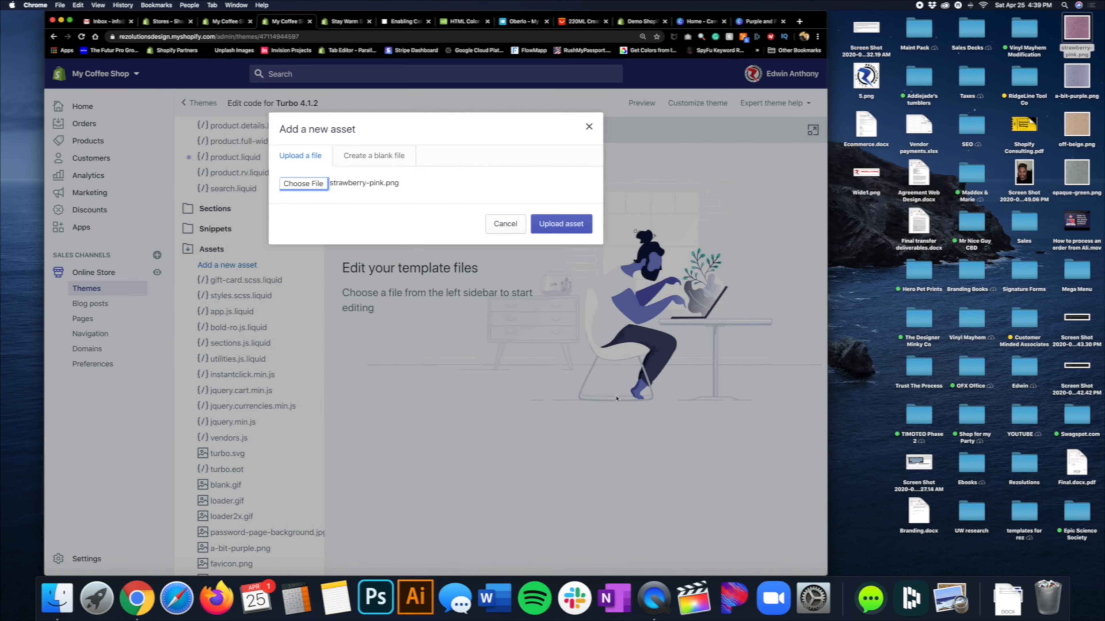
click(561, 224)
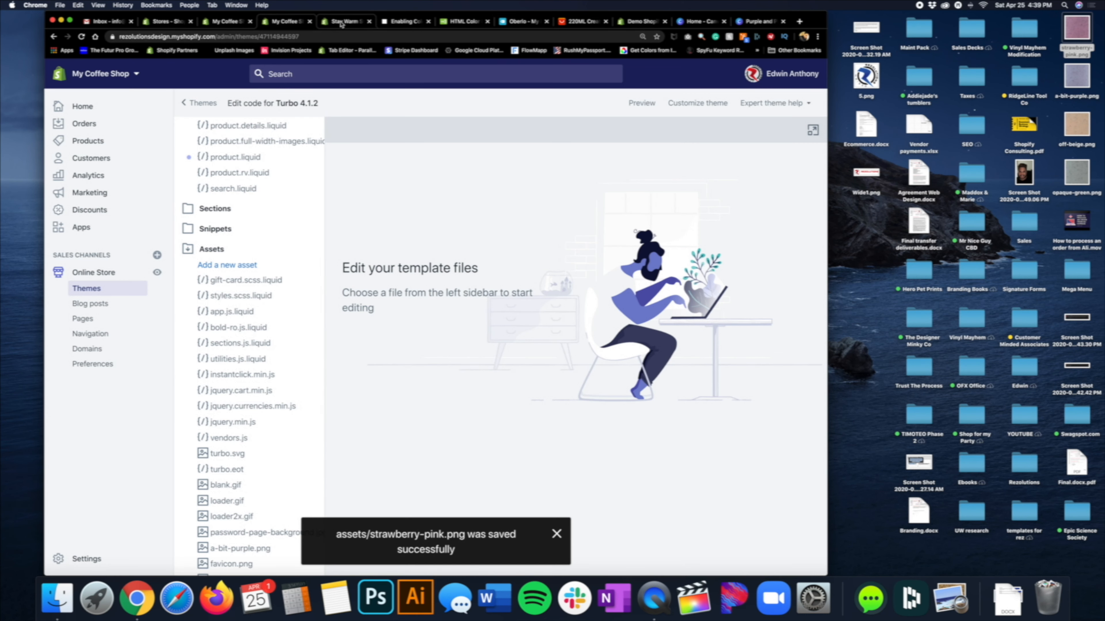
Reload the mug's storefront page and select each of the four color swatches to check them against the mug images
click(341, 22)
click(80, 38)
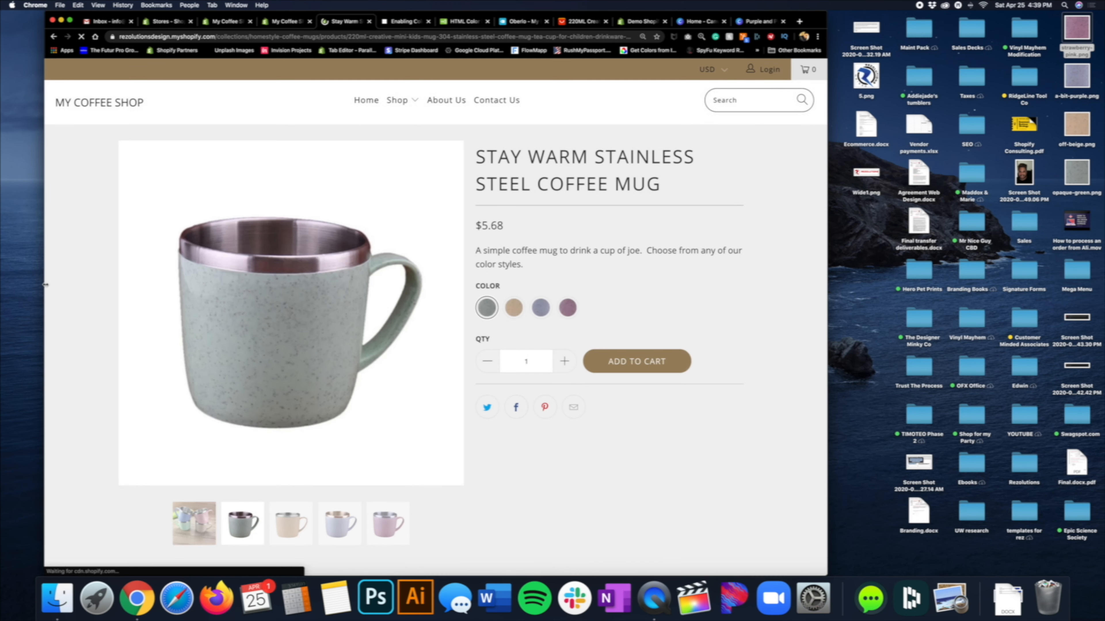
click(517, 309)
click(541, 310)
click(568, 308)
click(540, 308)
click(513, 308)
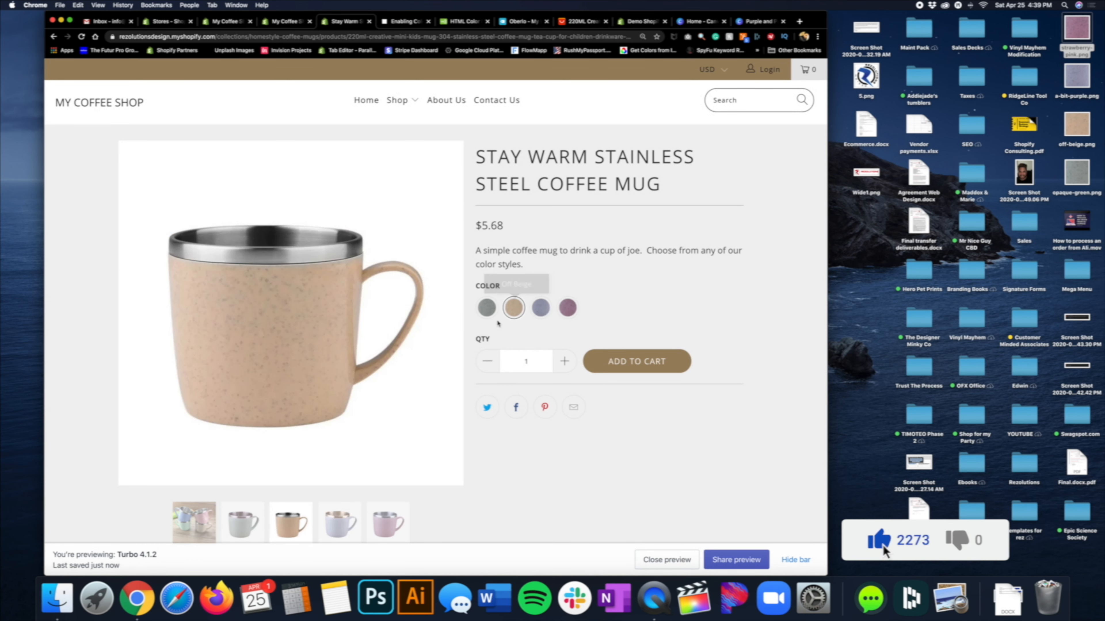
click(486, 308)
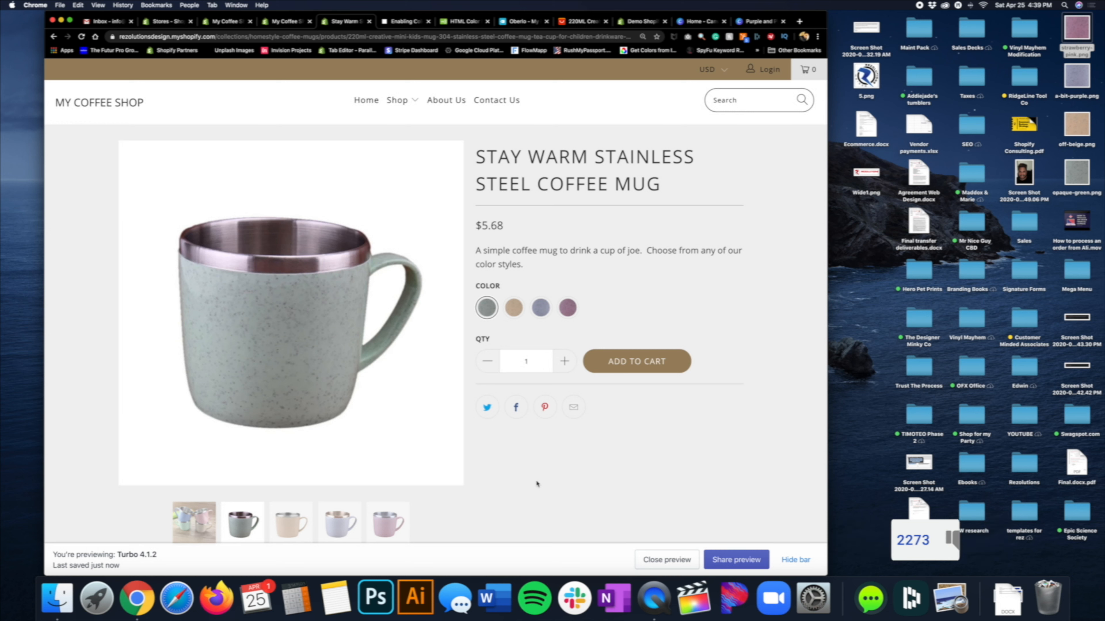
click(514, 307)
click(540, 307)
click(568, 307)
click(490, 311)
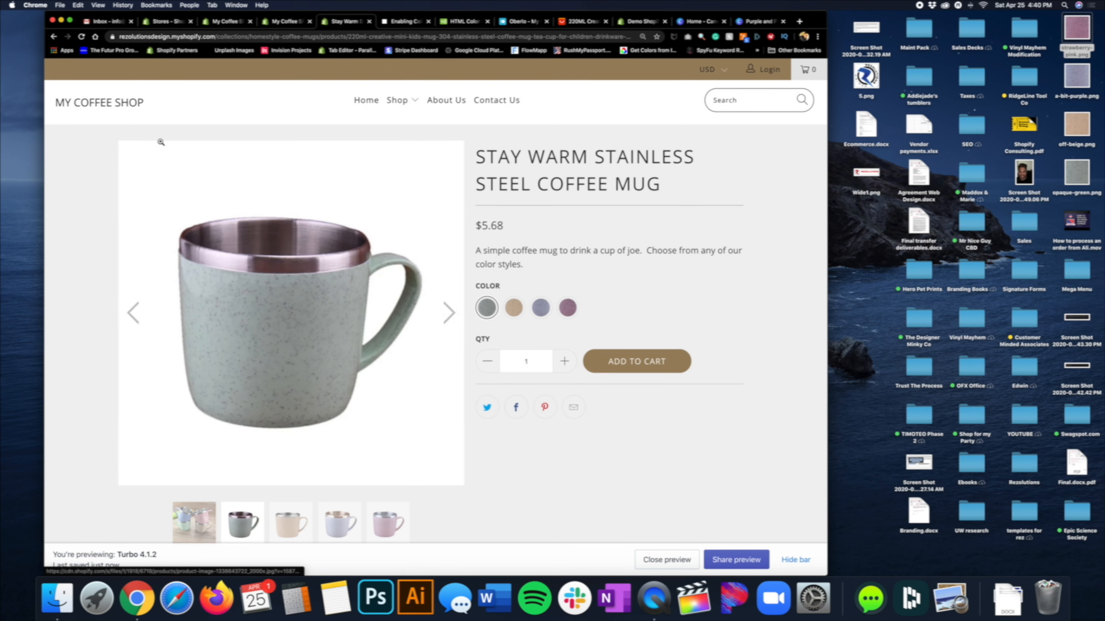
Go to the store's home page and open the Homestyle coffee mugs collection
click(114, 107)
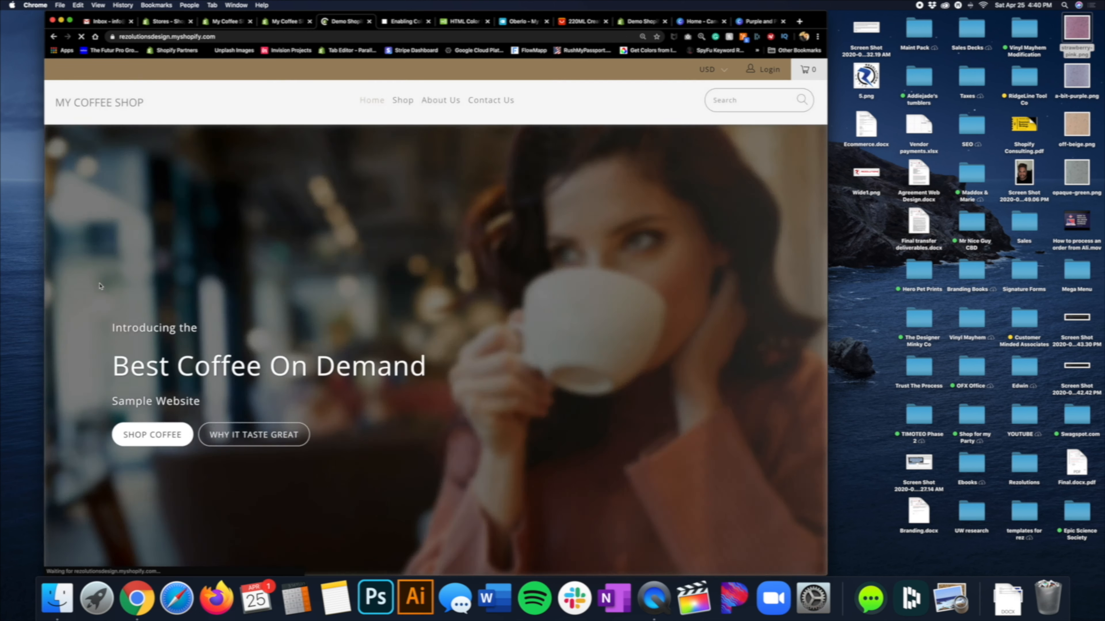
mouse_move(400, 104)
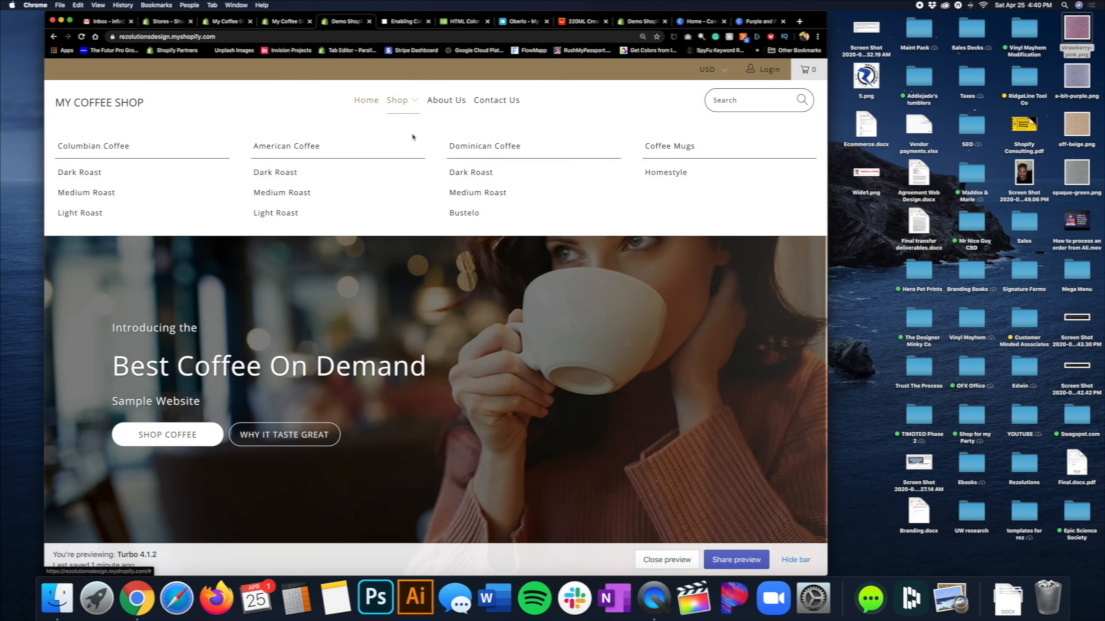
click(658, 174)
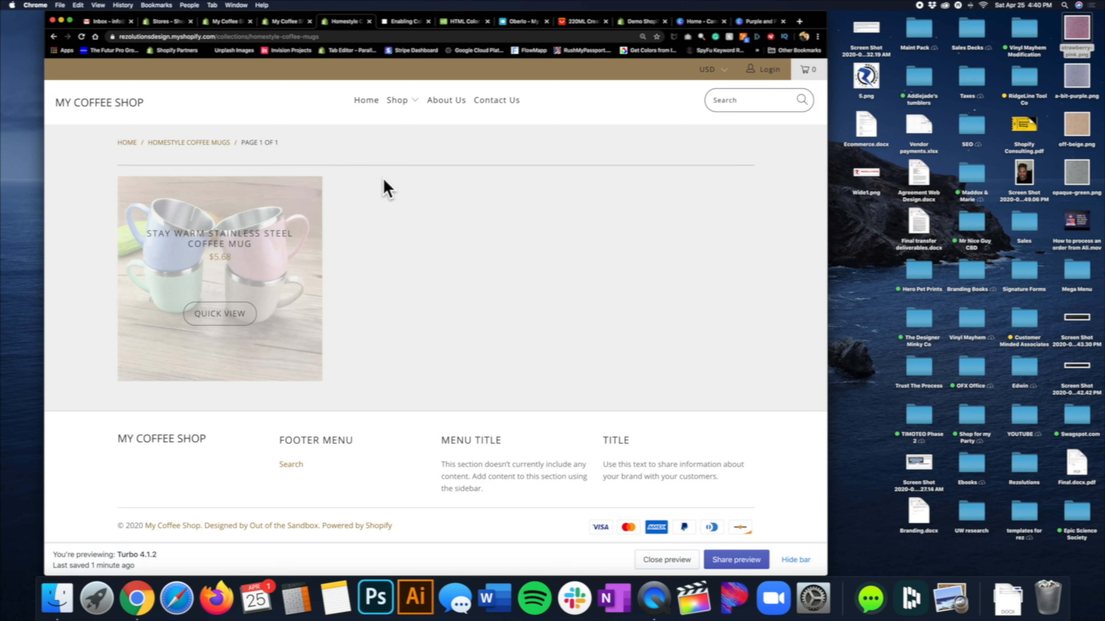
Open the live Turbo 4.1.2 theme for customization from the store admin and make the browser window full screen
click(288, 24)
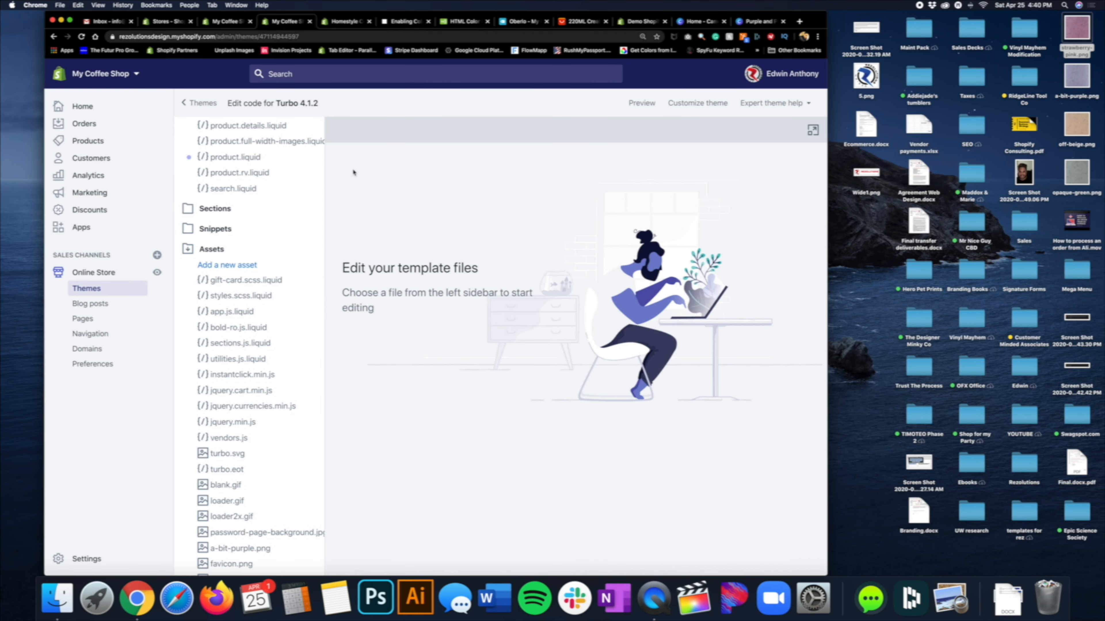
click(85, 274)
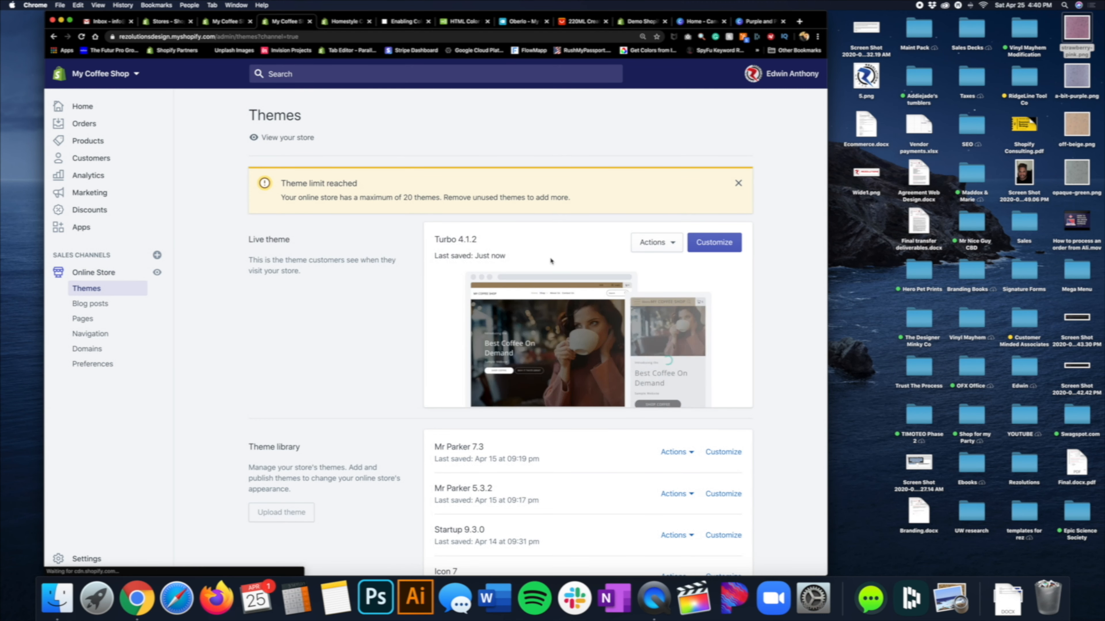
click(238, 23)
click(282, 20)
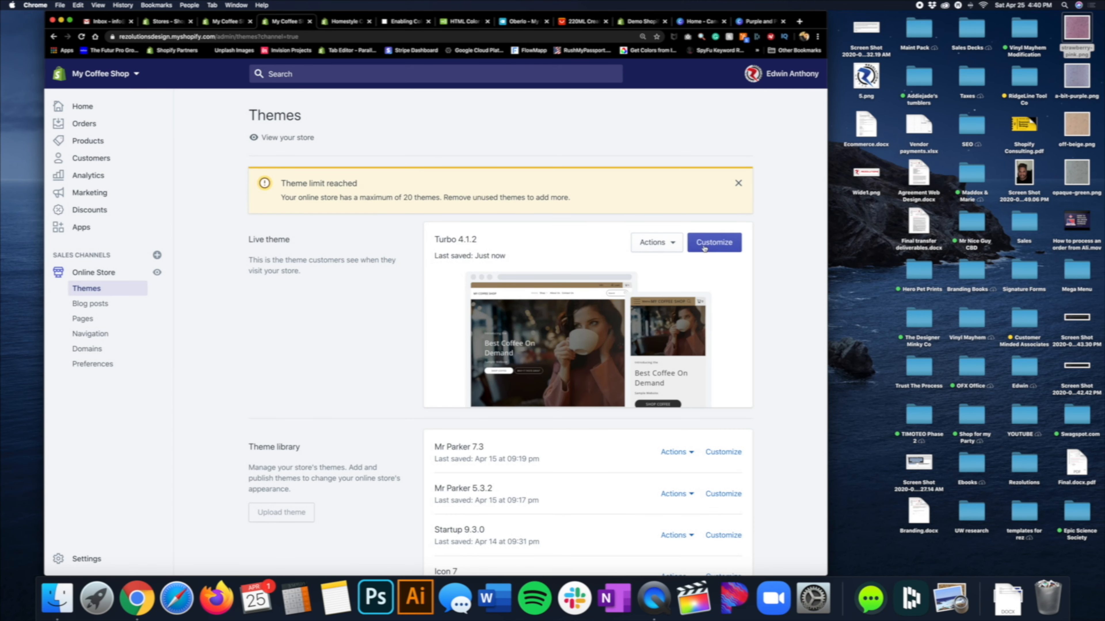
click(692, 249)
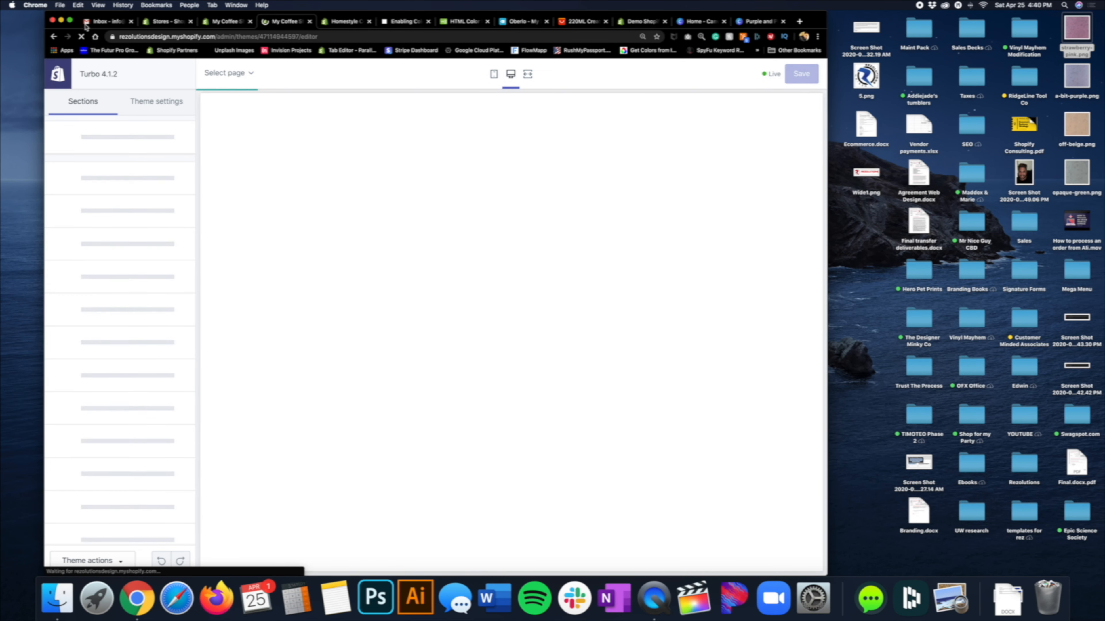
click(70, 20)
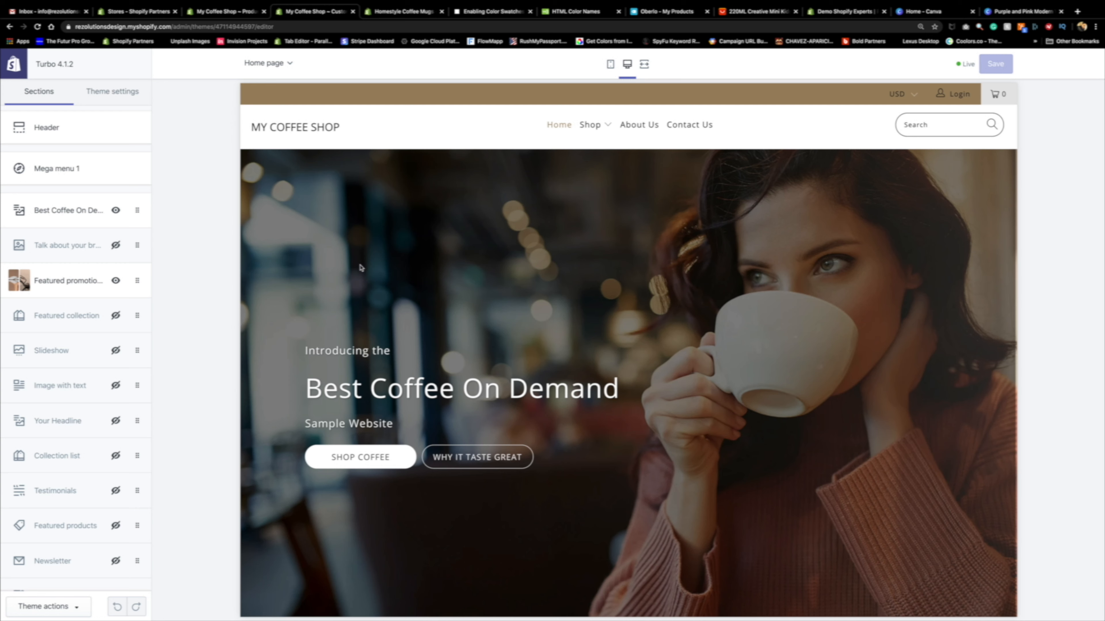
Preview the Homestyle coffee mugs collection and expand the theme settings of its Collection section
mouse_move(611, 125)
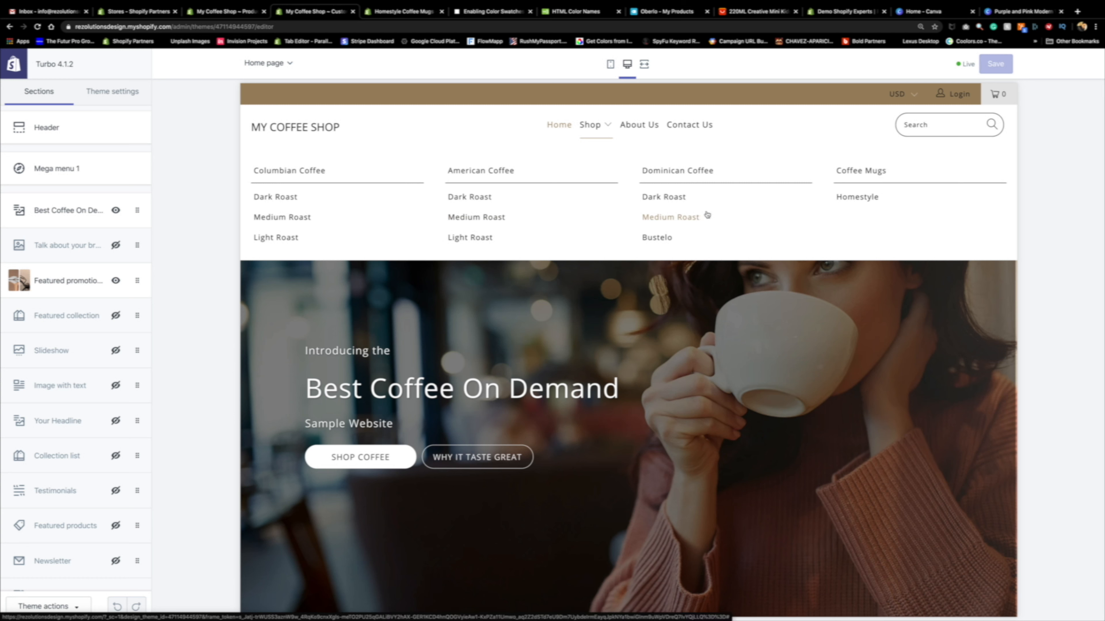
click(860, 198)
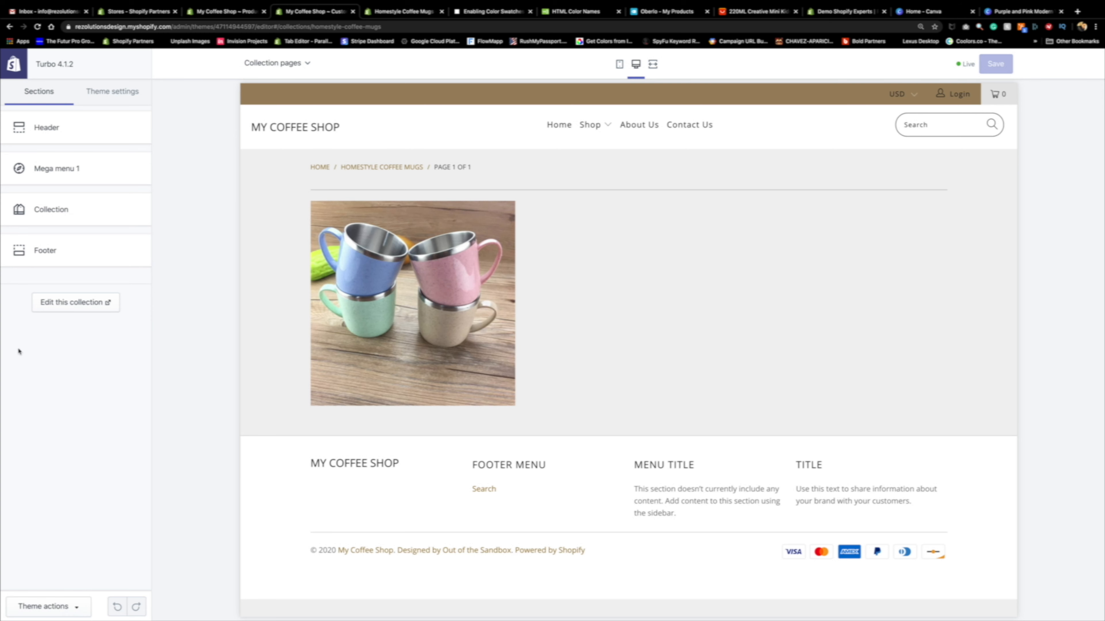
click(62, 214)
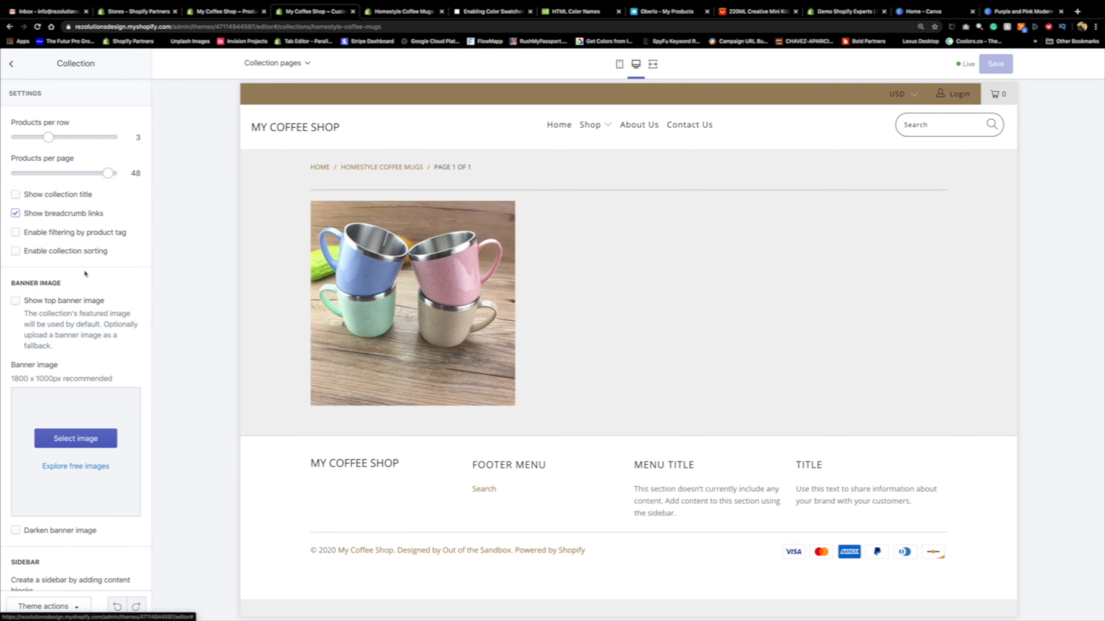
scroll(57, 466, down, 3)
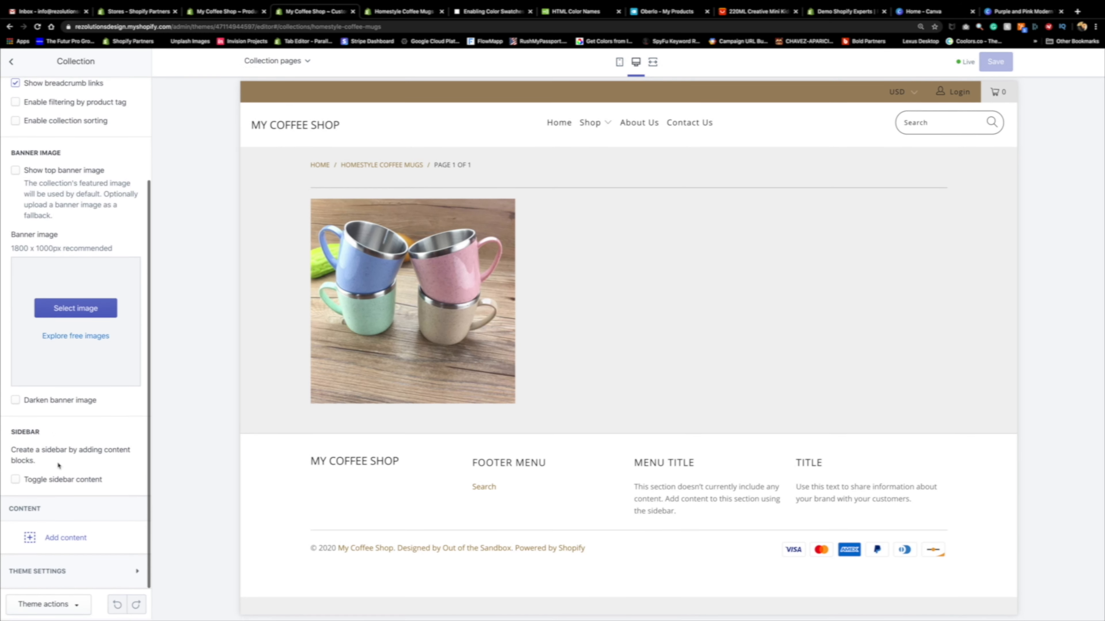
scroll(60, 463, up, 3)
scroll(60, 461, down, 3)
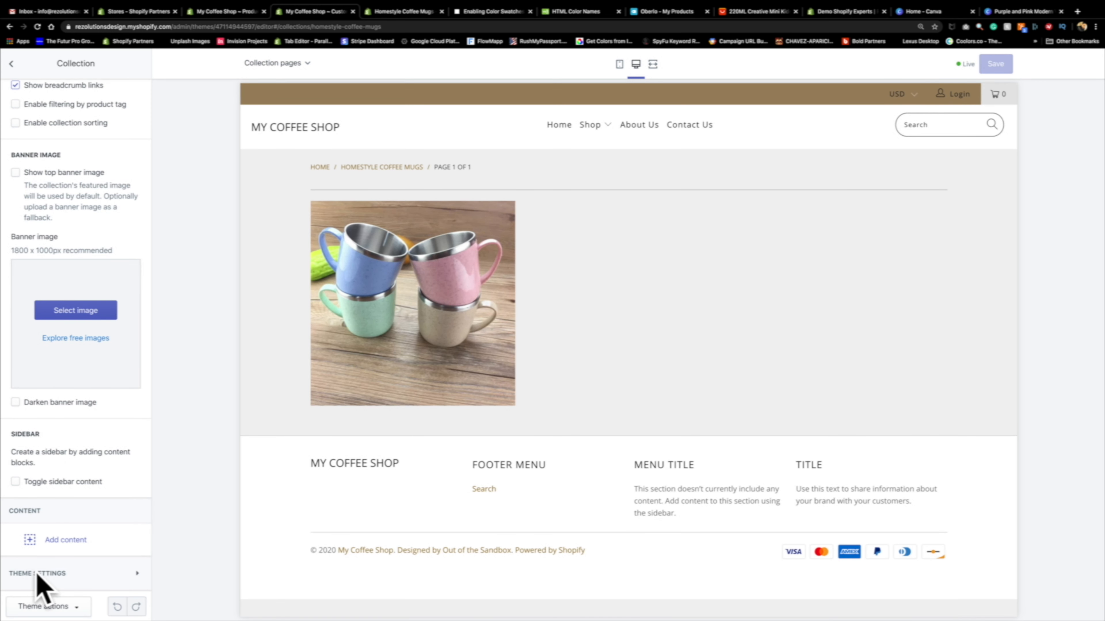
click(48, 571)
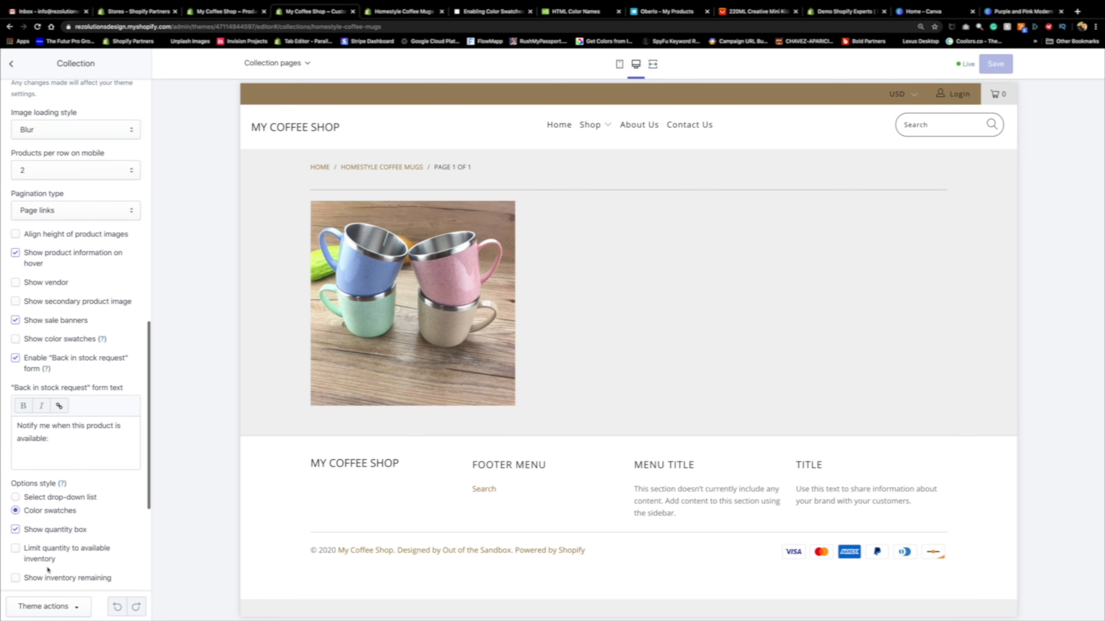
Disable quick shop and turn off showing product information on hover for the collection's products
scroll(48, 570, down, 5)
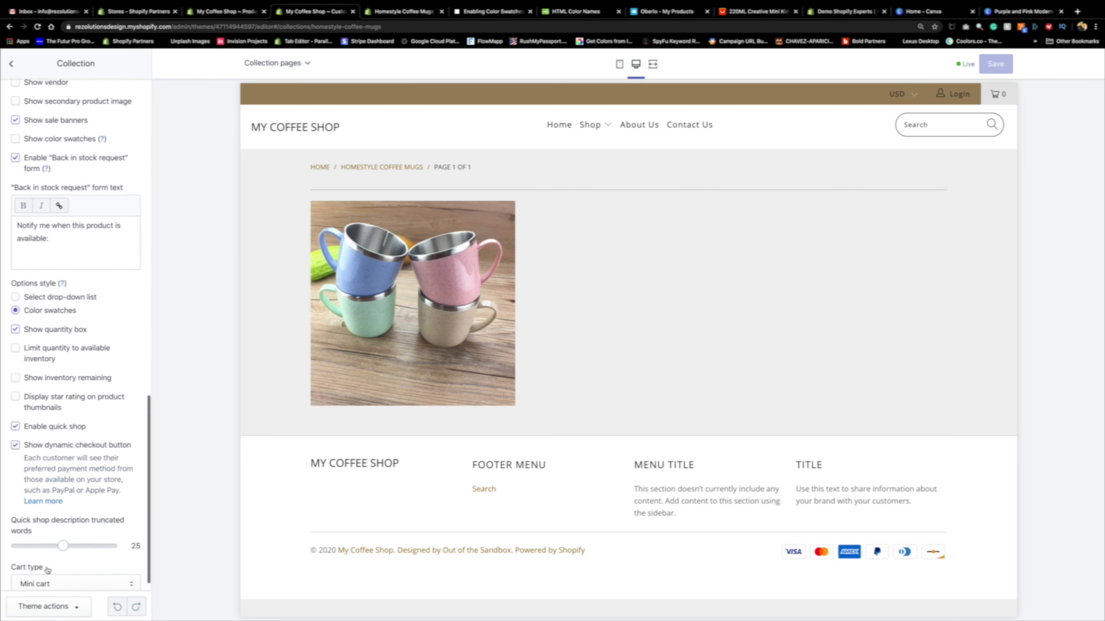
scroll(48, 570, down, 1)
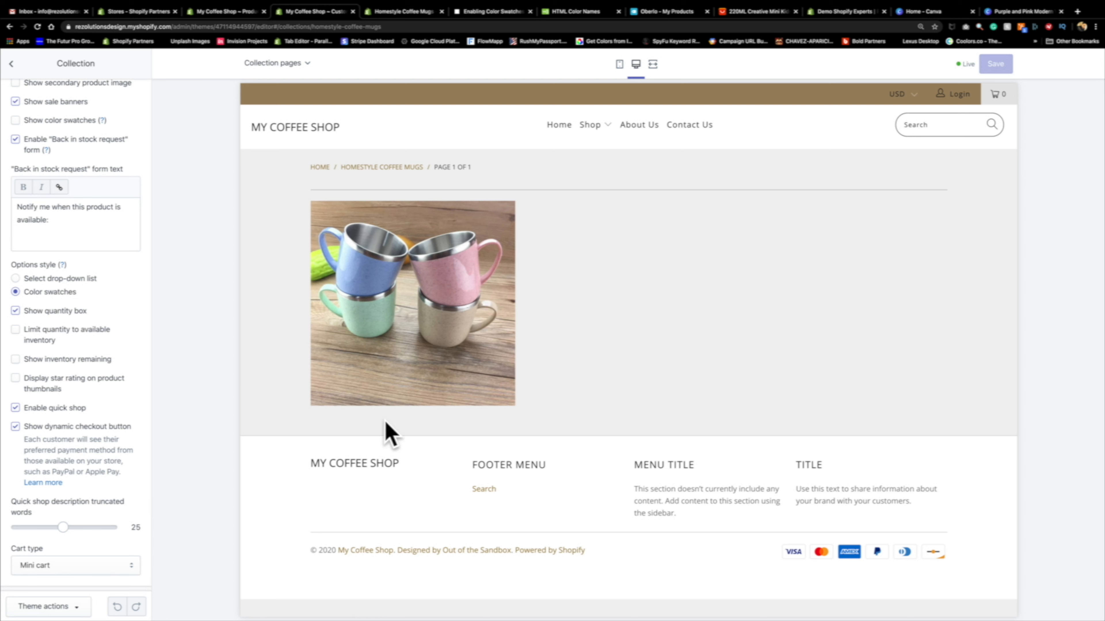
mouse_move(438, 367)
click(15, 409)
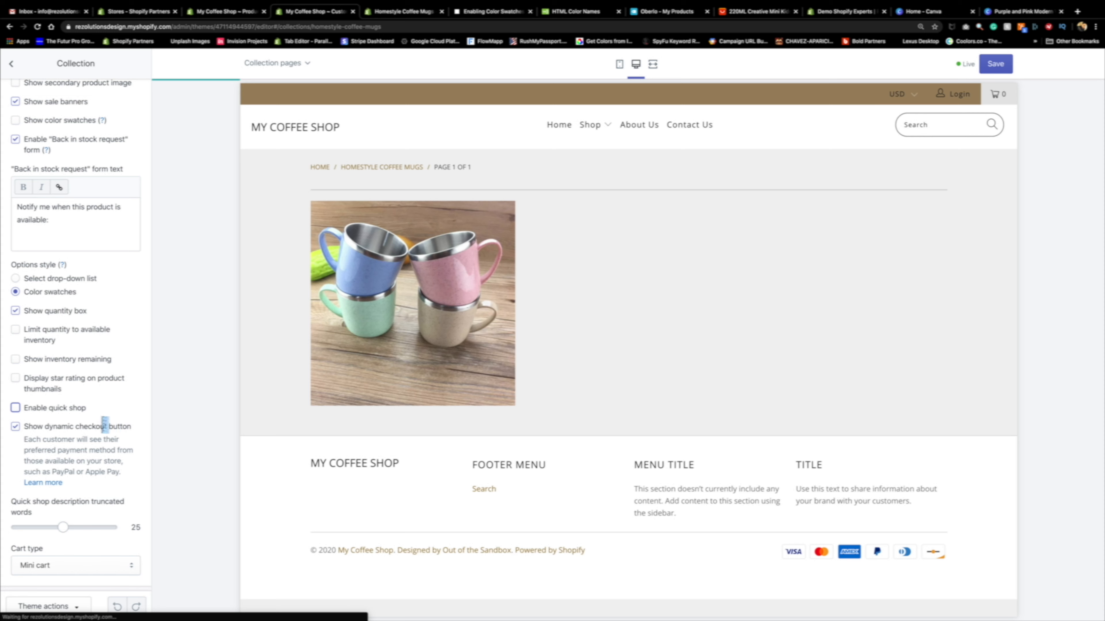
scroll(98, 422, up, 2)
scroll(95, 418, up, 1)
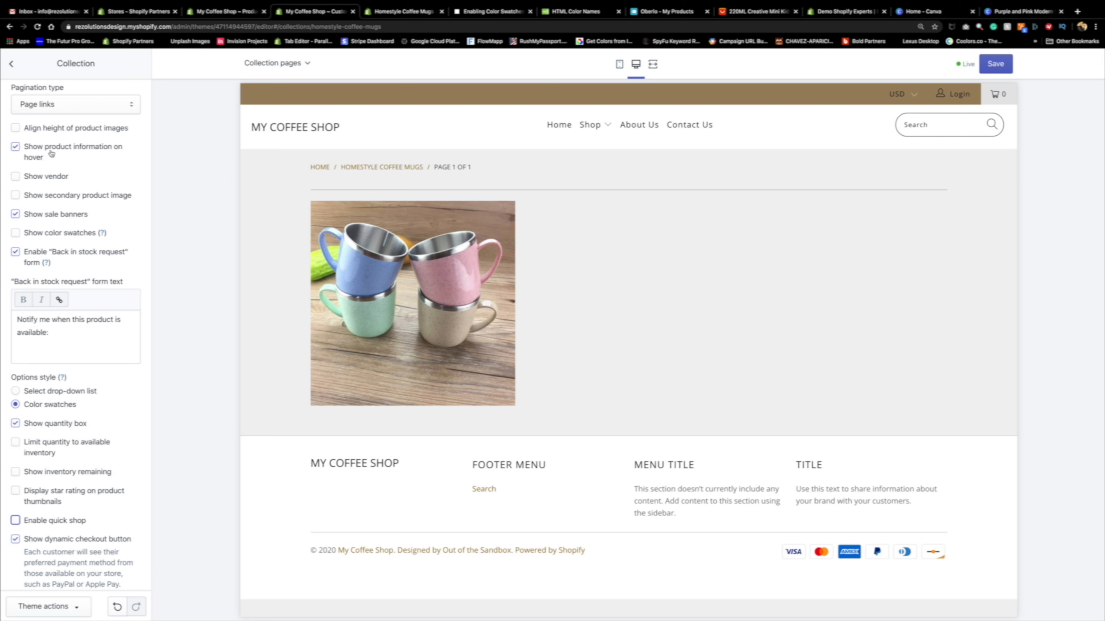
click(15, 147)
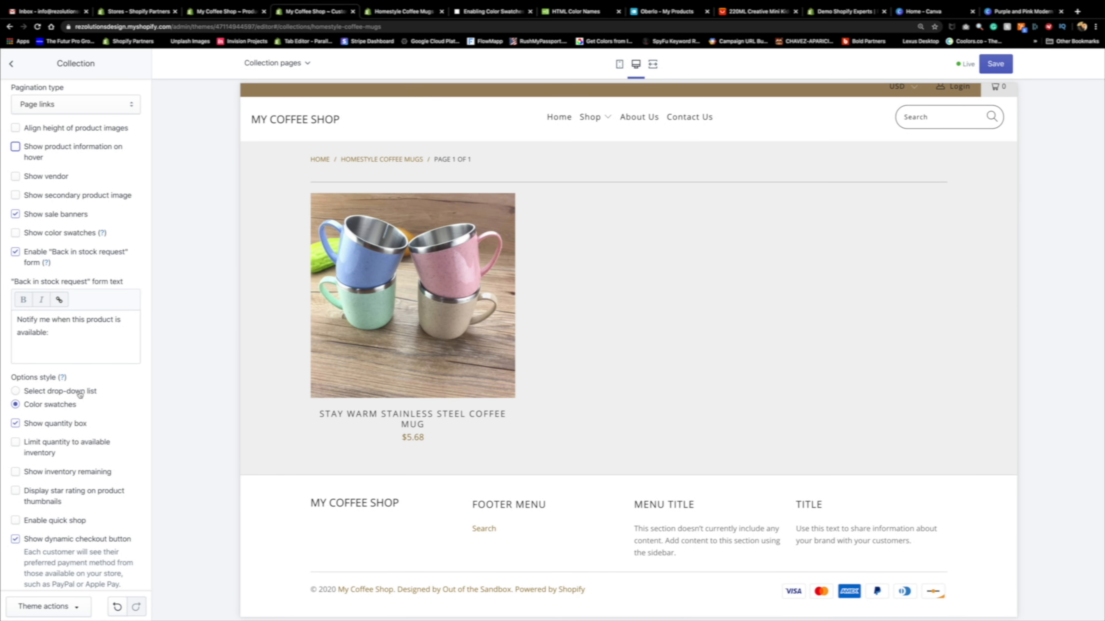
Enable color swatches for the products on collection pages and save the theme changes
click(16, 235)
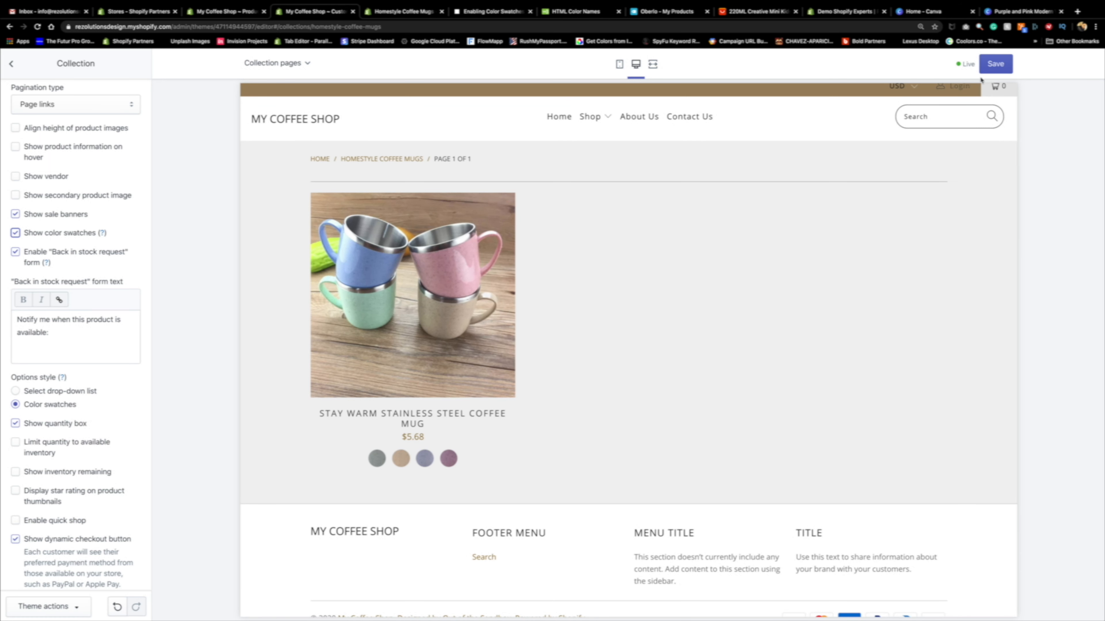
click(996, 64)
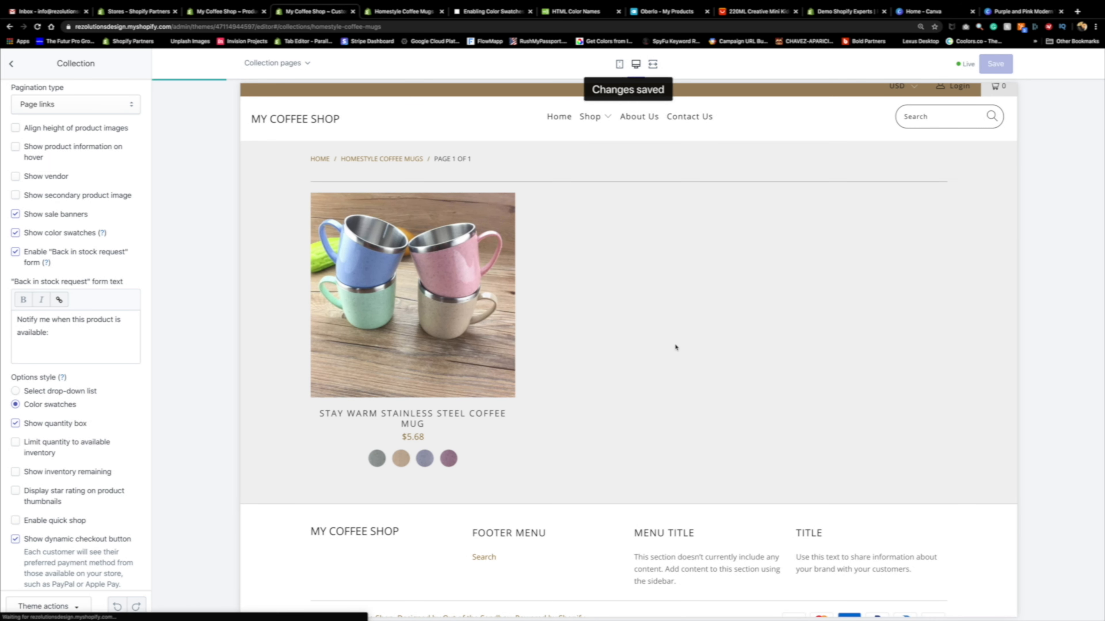